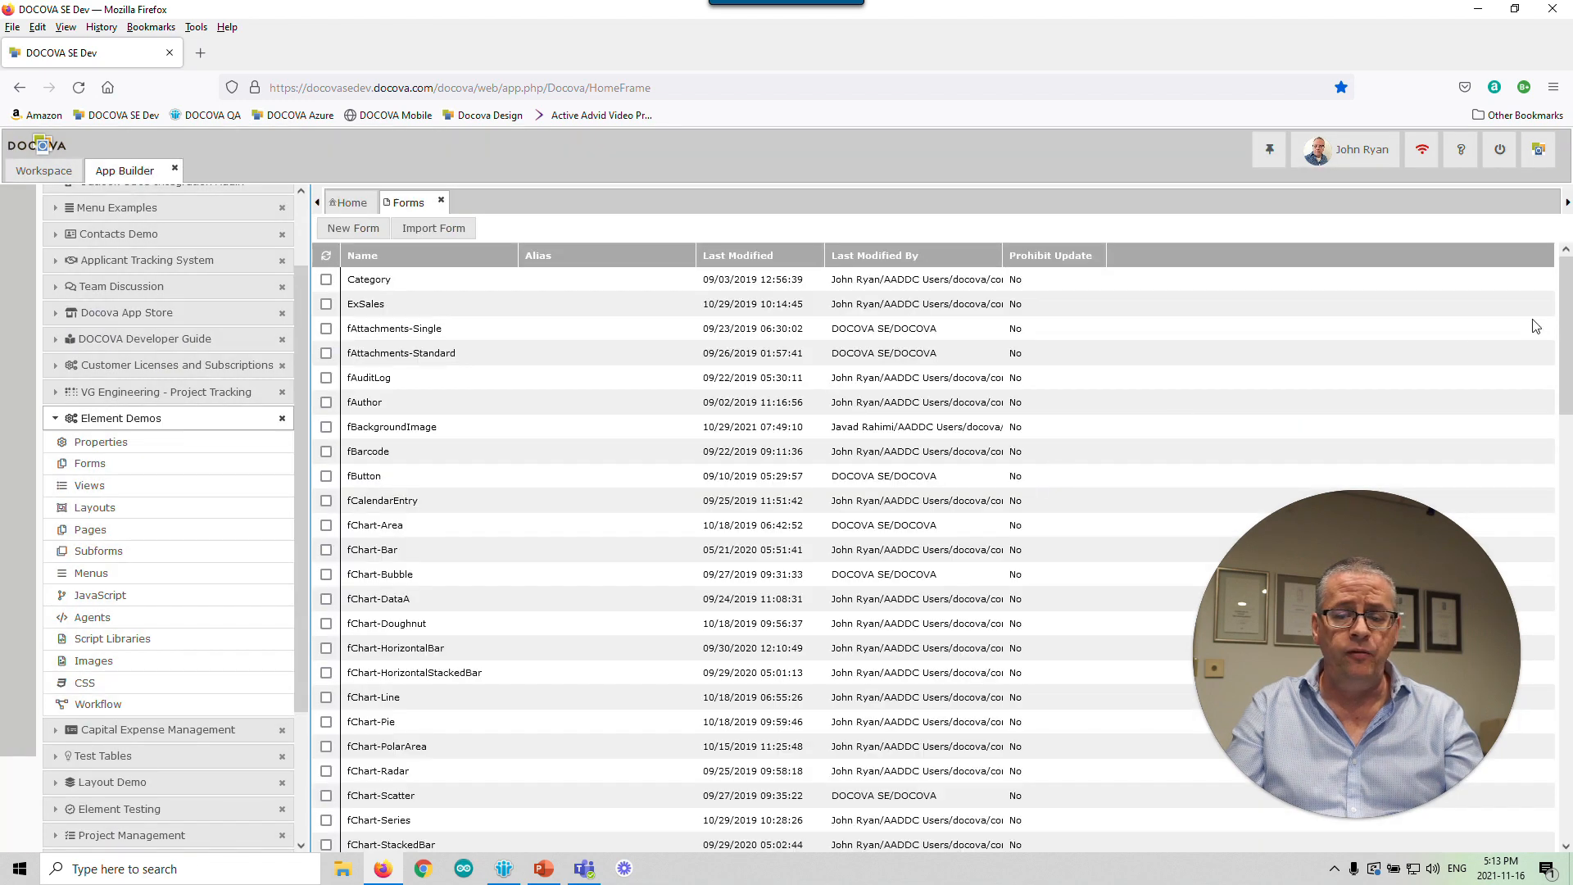
Open the fText form from the Element Demos forms list
left_click_drag(1562, 321, 1569, 729)
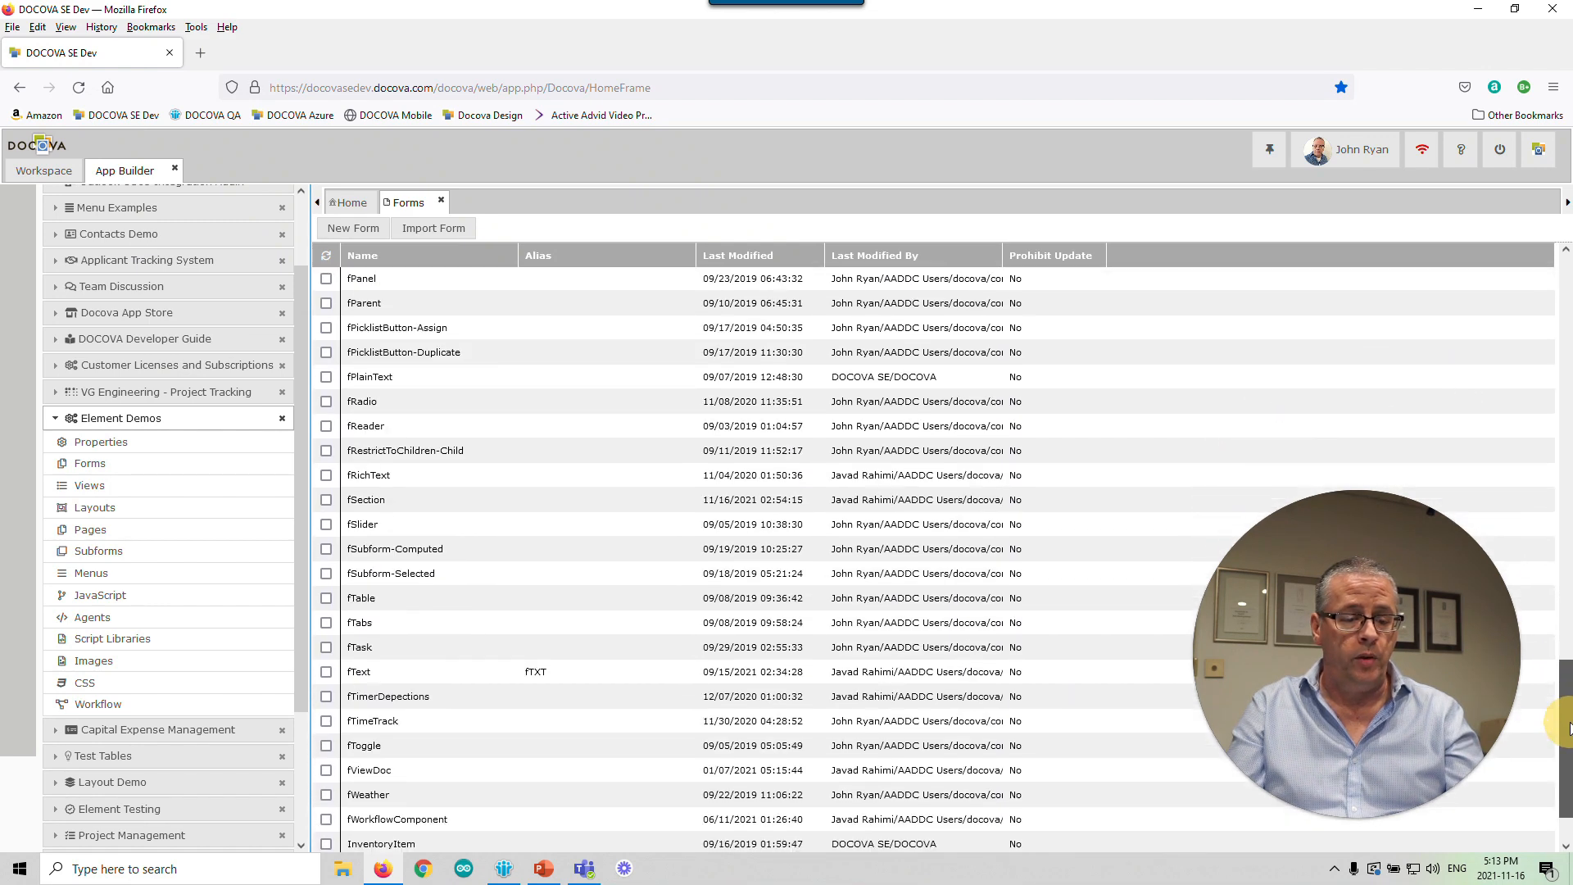
left_click(575, 671)
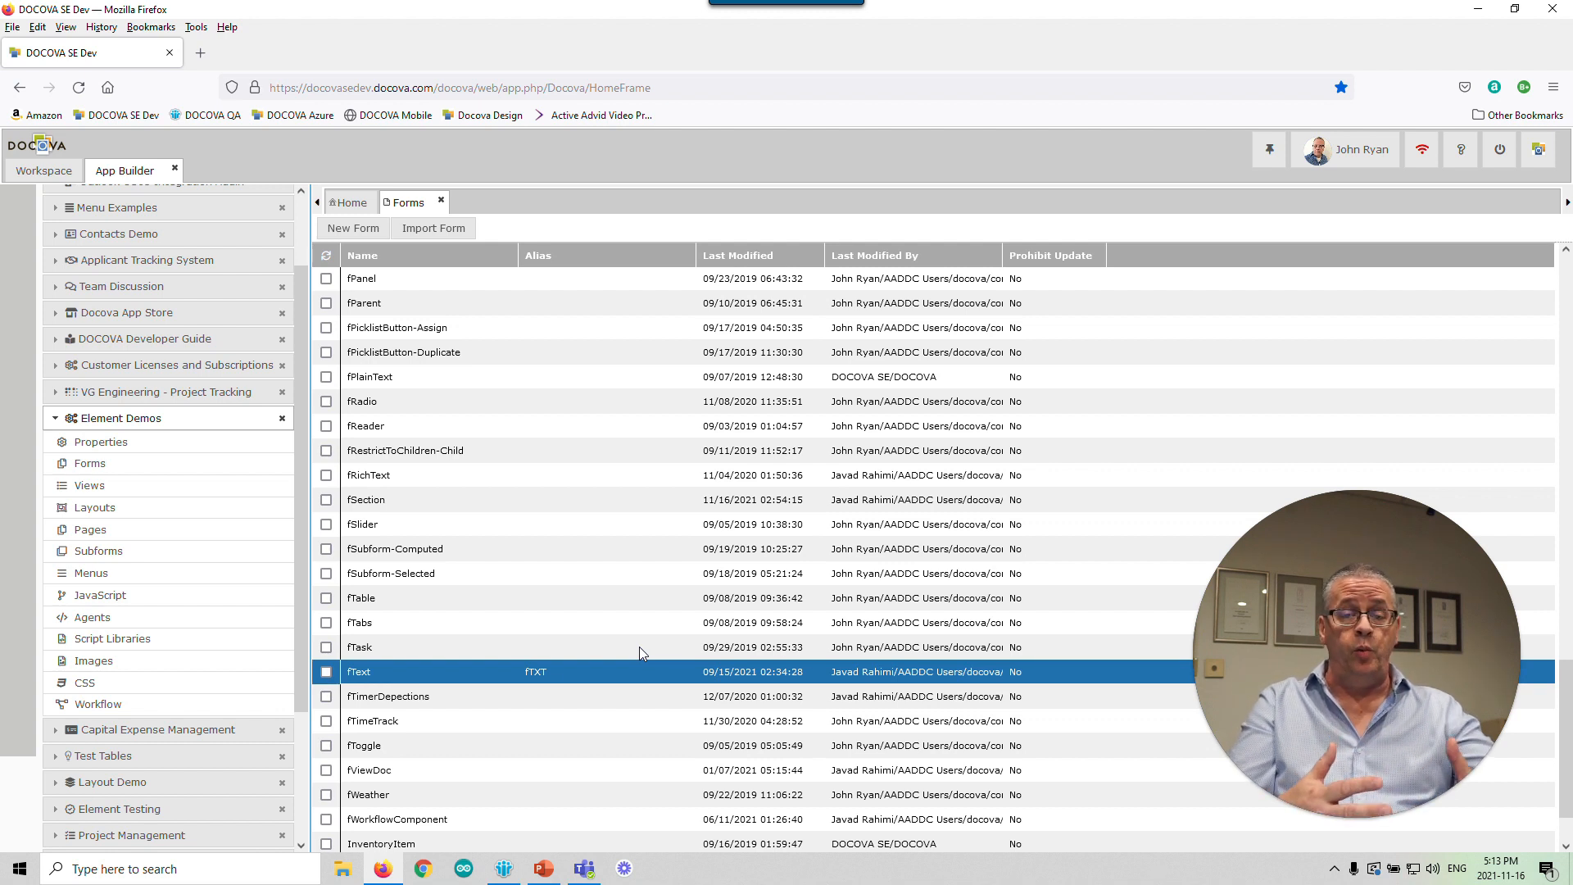
double_click(694, 673)
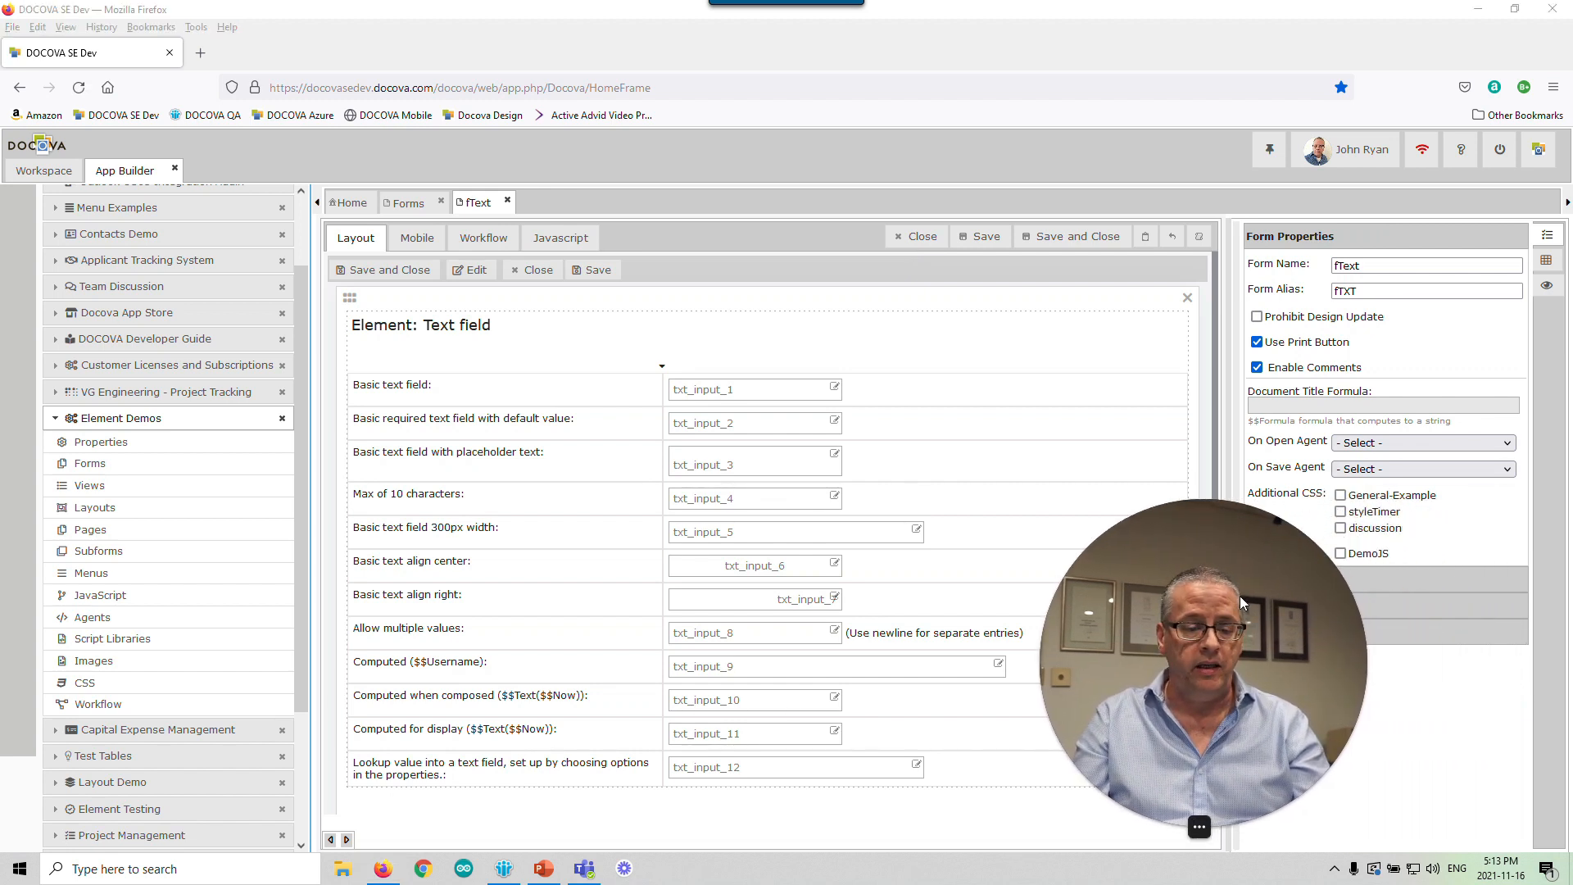
Show the available form elements and look at the Text element
left_click(1547, 262)
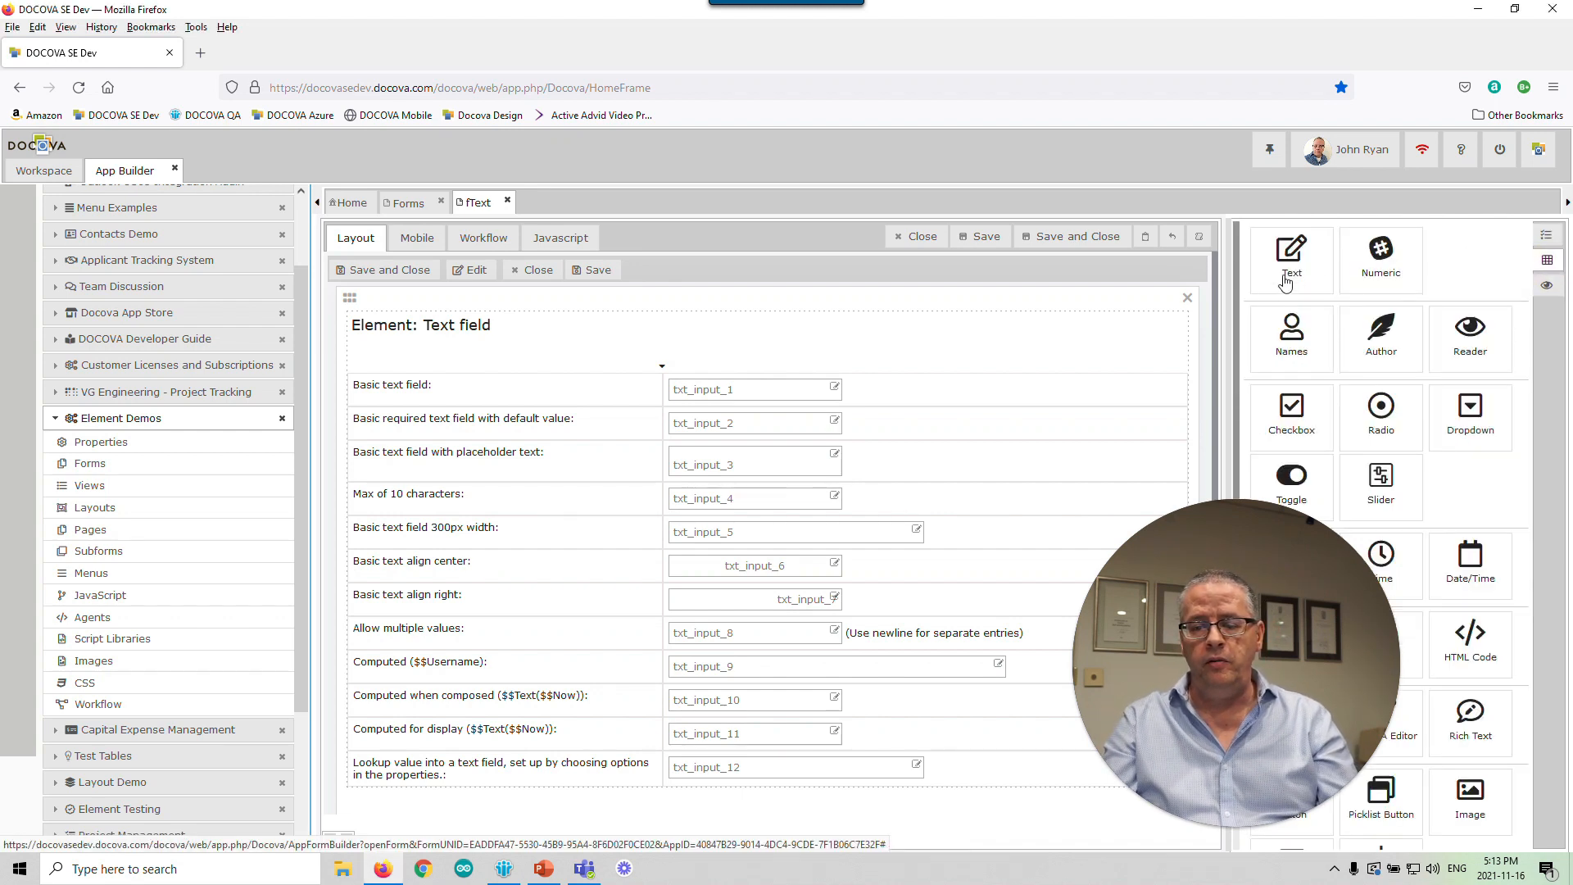
mouse_move(1286, 277)
left_mouse_down()
mouse_move(1227, 300)
mouse_move(1297, 268)
left_mouse_up()
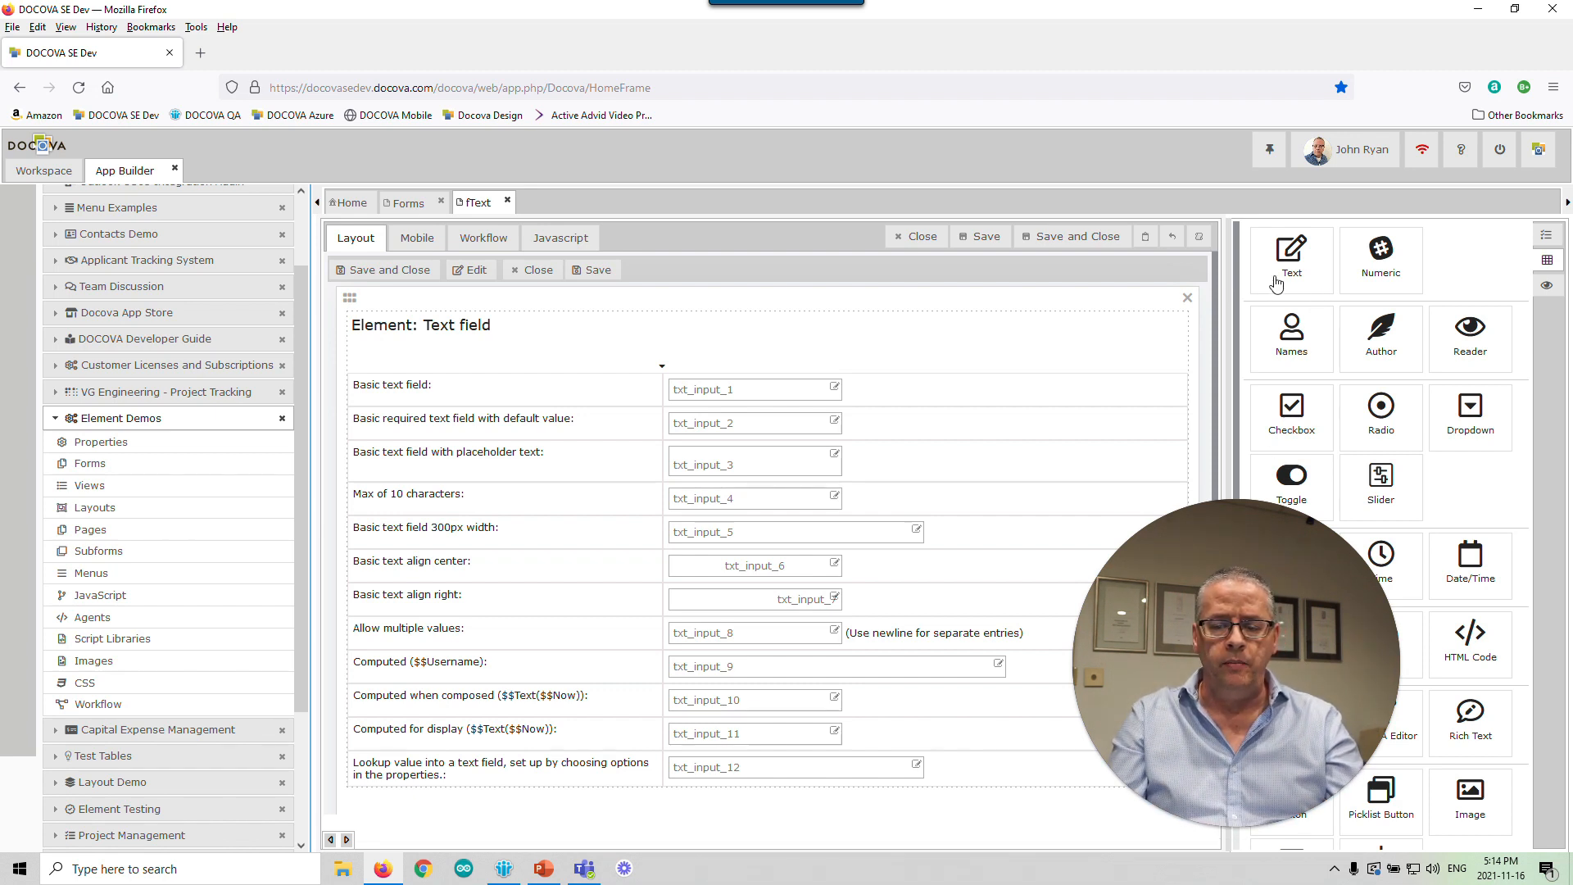
mouse_move(1290, 251)
left_mouse_down()
mouse_move(1036, 324)
mouse_move(934, 393)
mouse_move(1308, 273)
left_mouse_up()
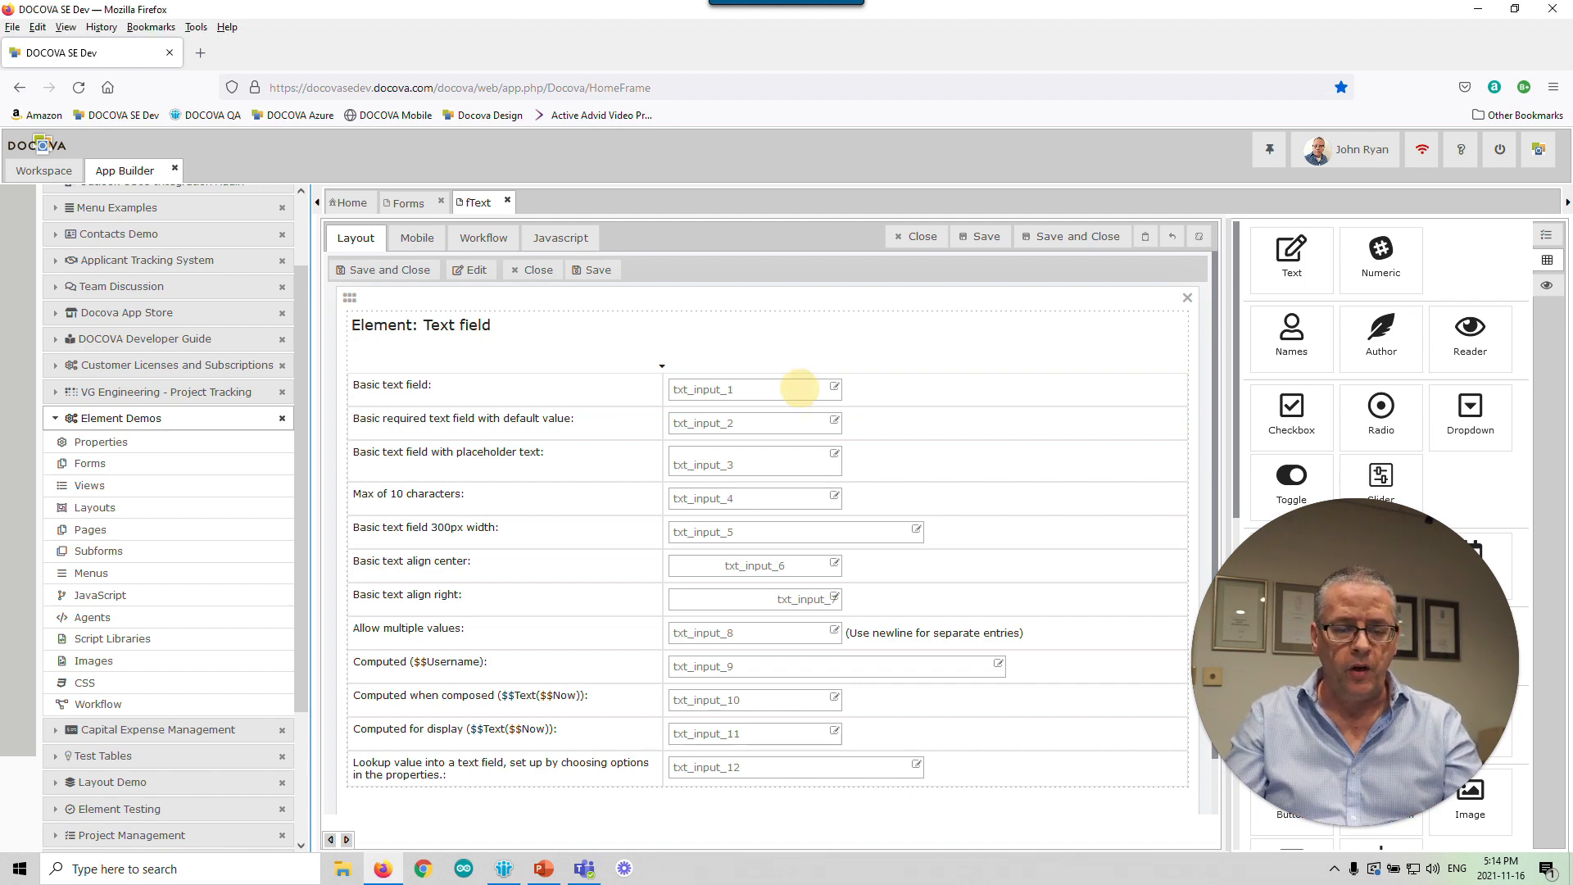
Examine the text properties of the basic, required, placeholder and 300px-width fields, ending on txt_input_1
left_click(799, 392)
left_click_drag(1329, 562, 124, 598)
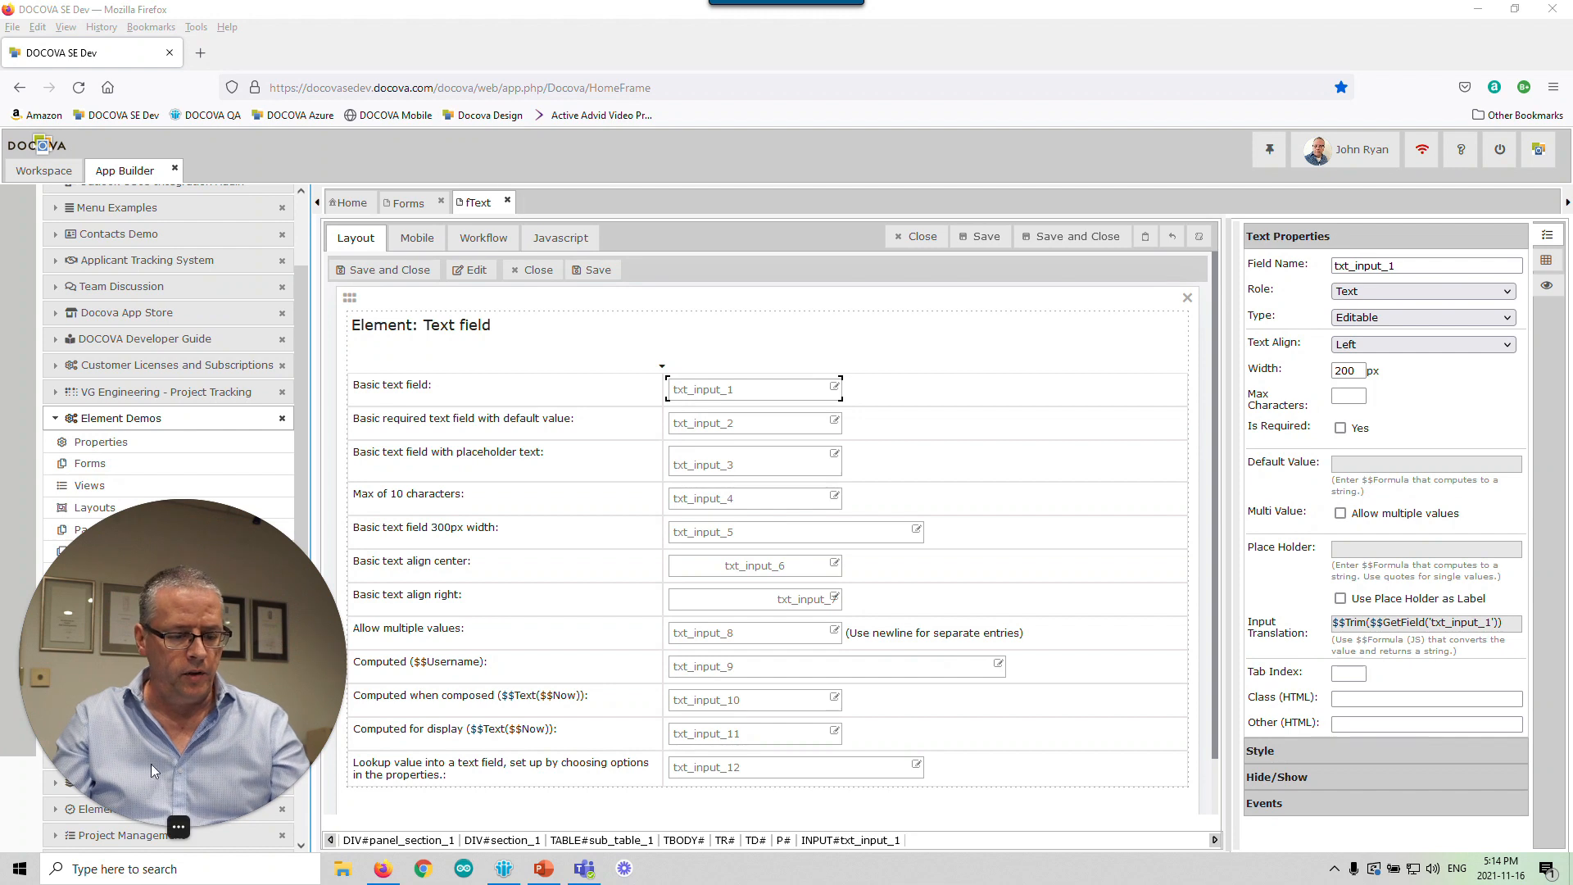
left_click(149, 828)
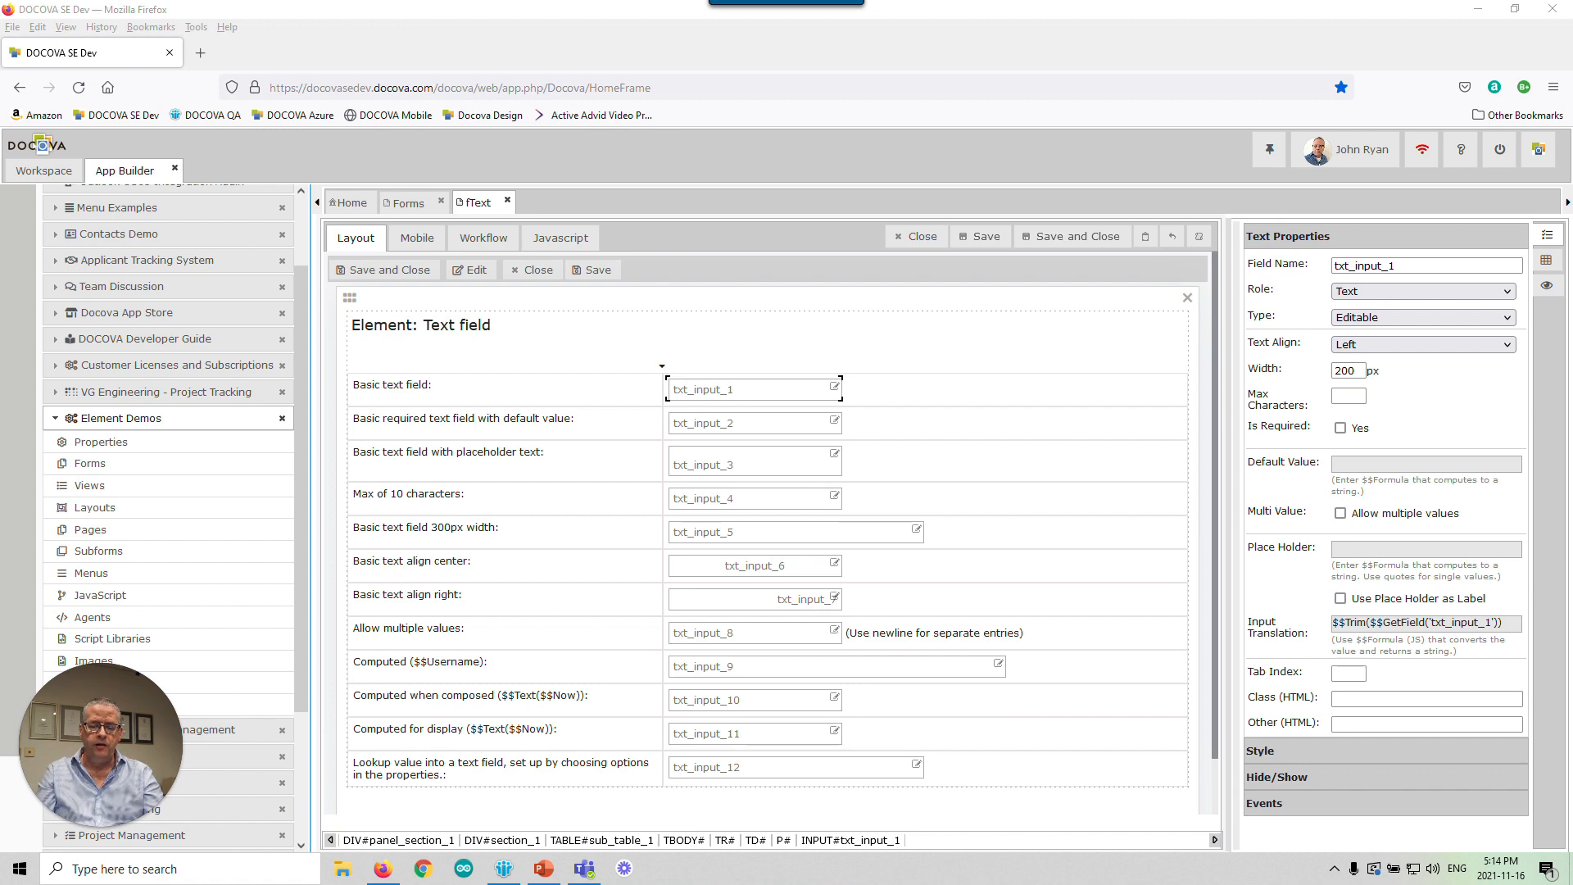
left_click(749, 422)
left_click(755, 388)
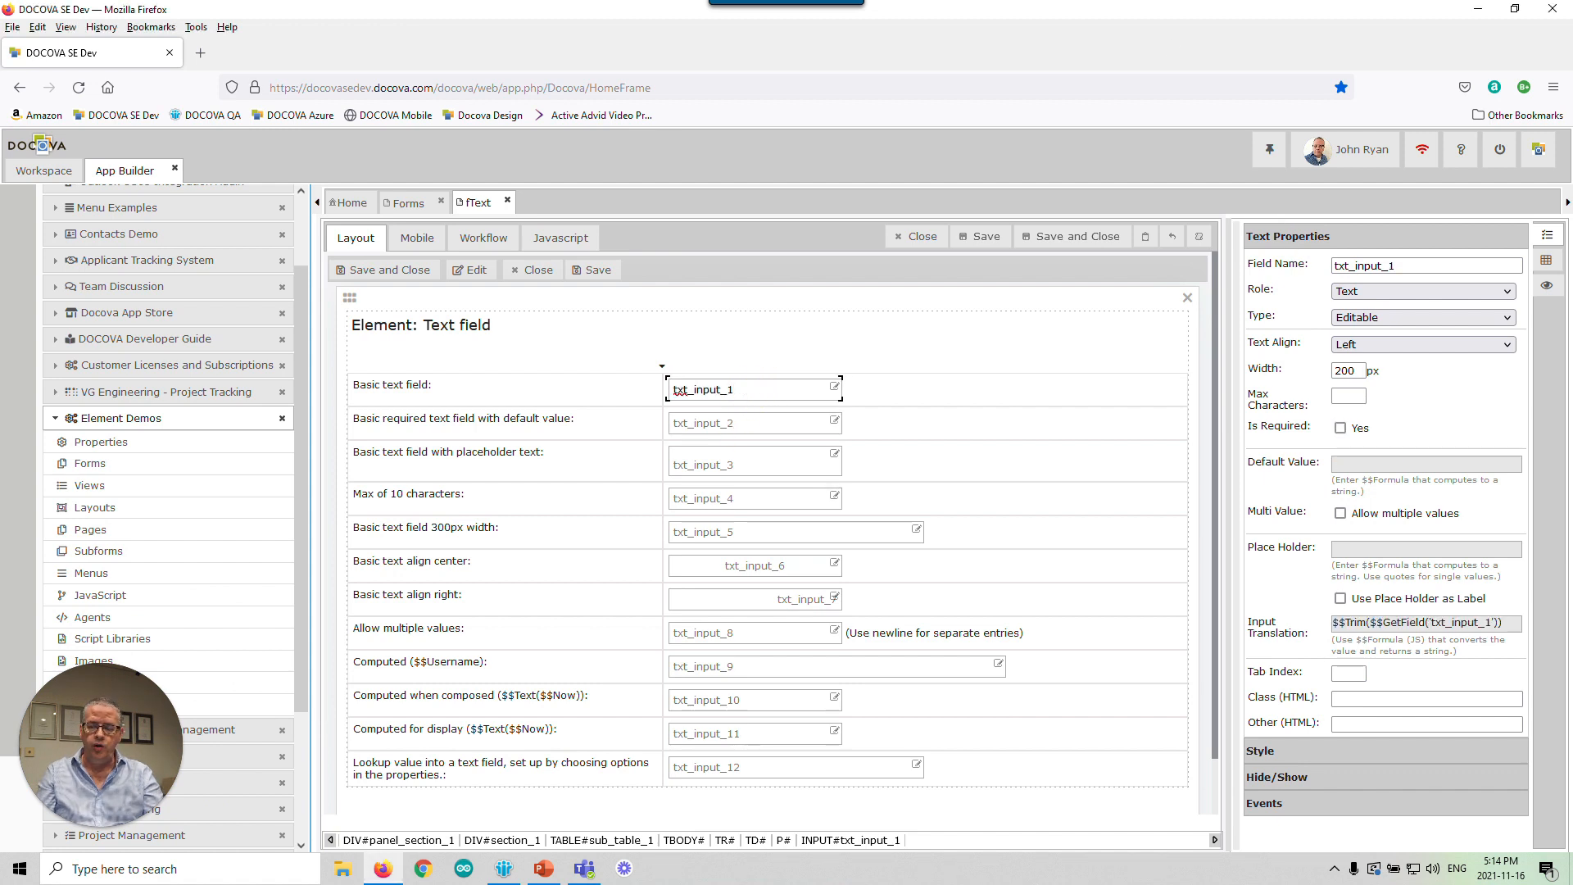
left_click(751, 422)
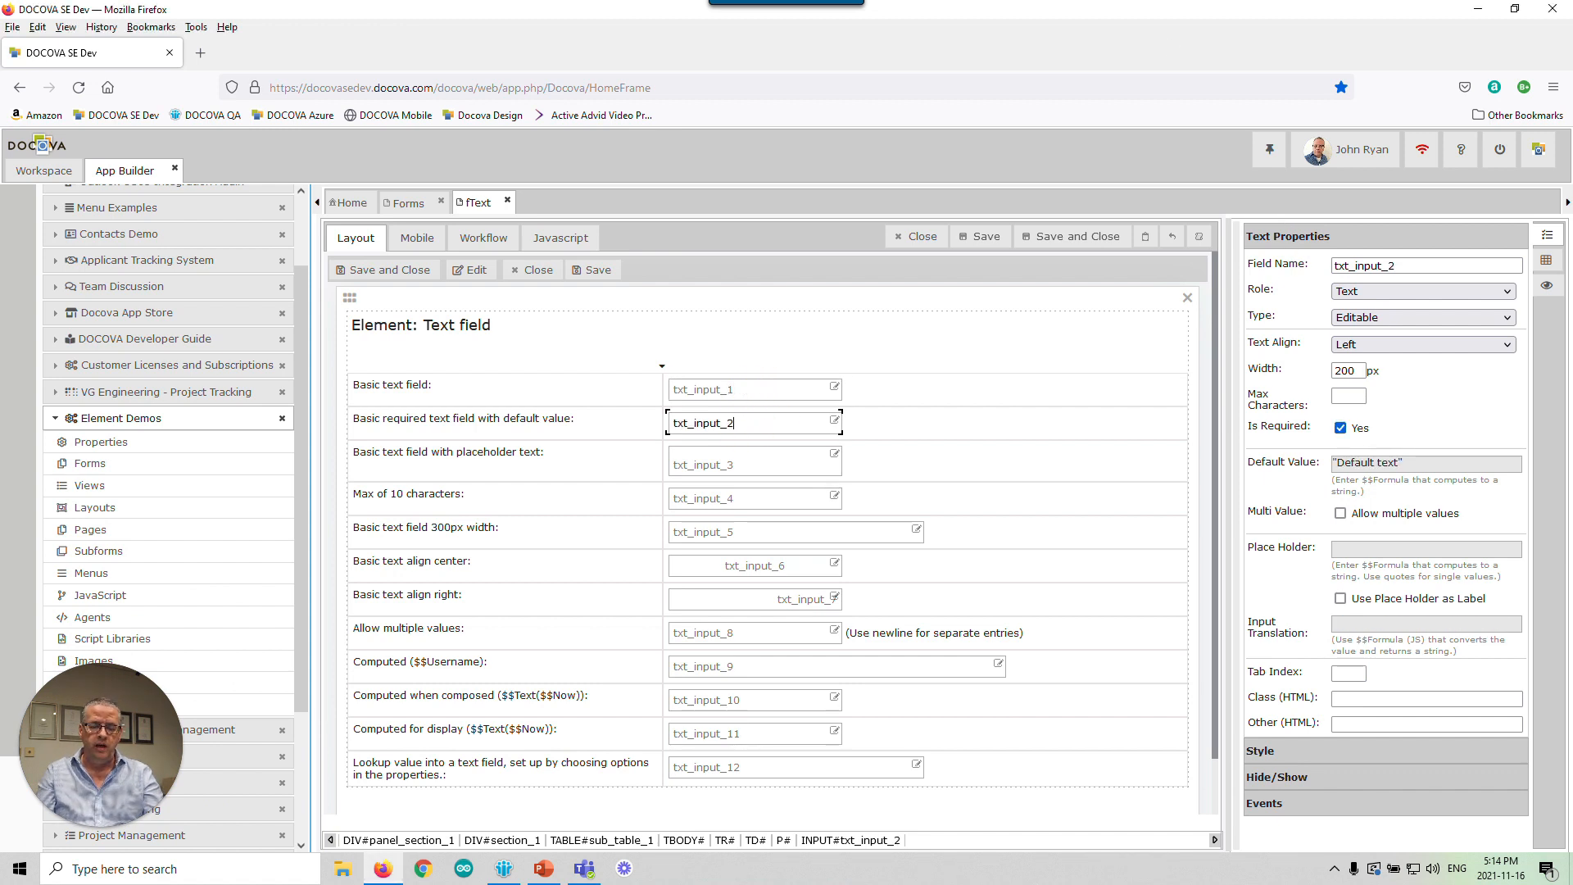
left_click(750, 464)
left_click(678, 391)
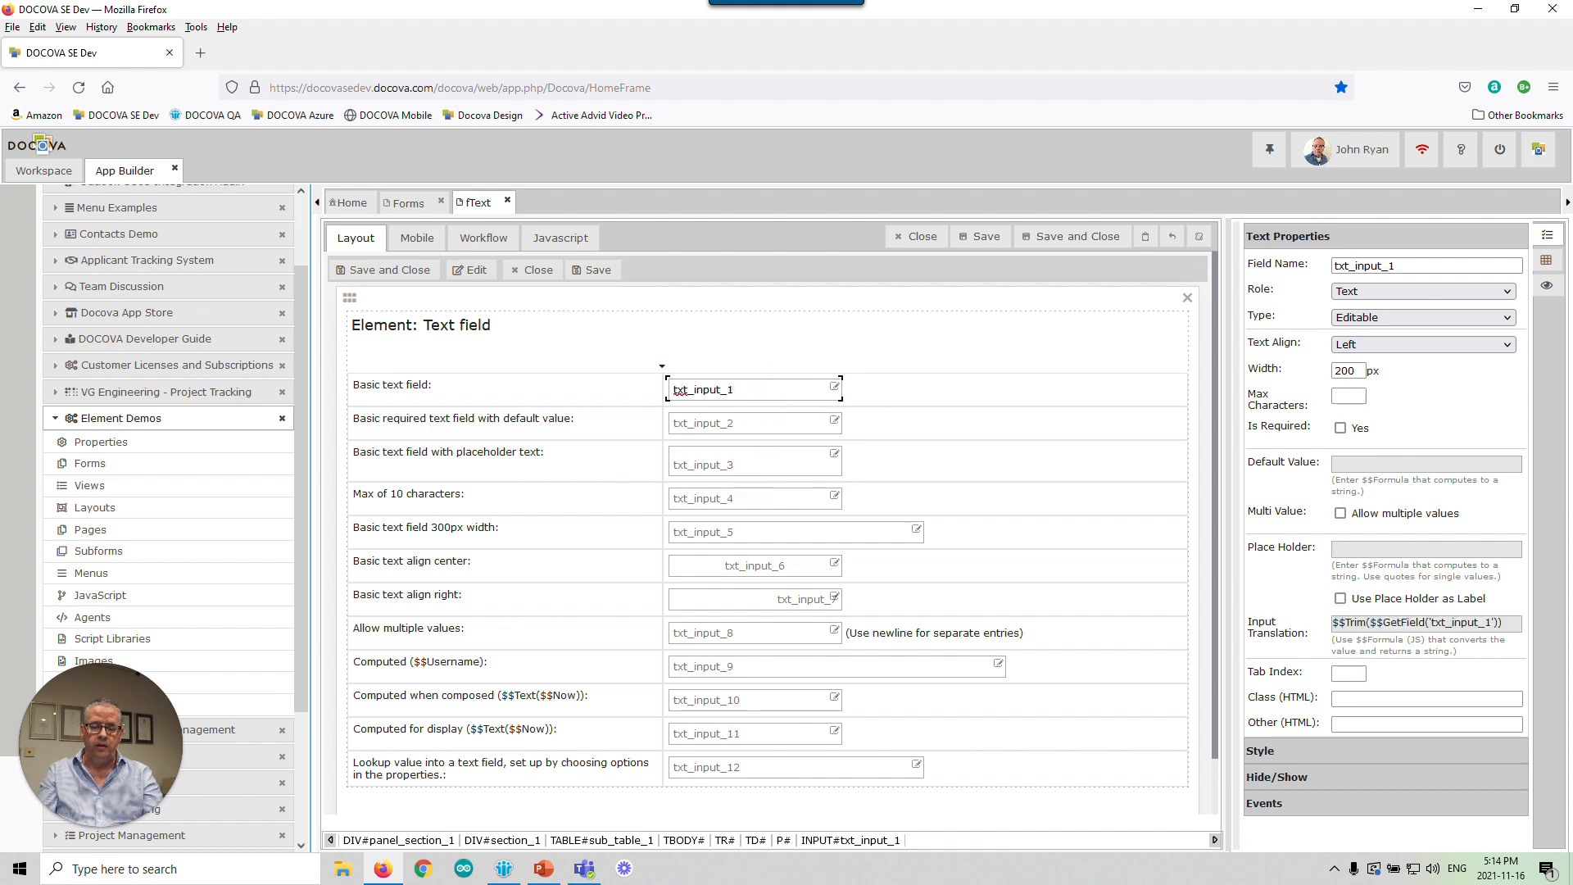
left_click(679, 532)
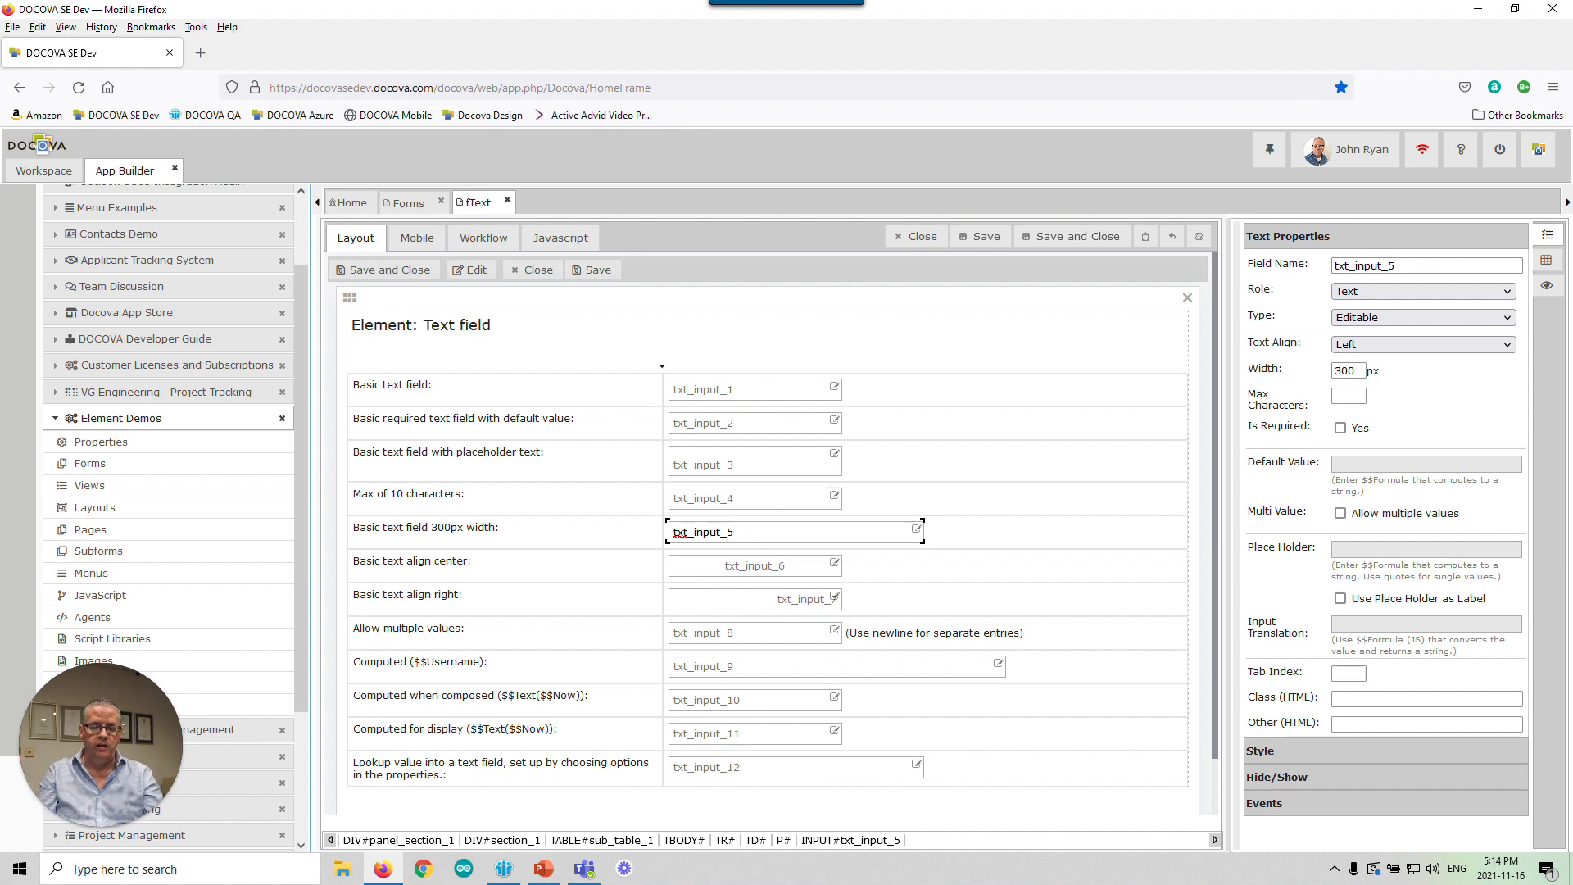
left_click(730, 392)
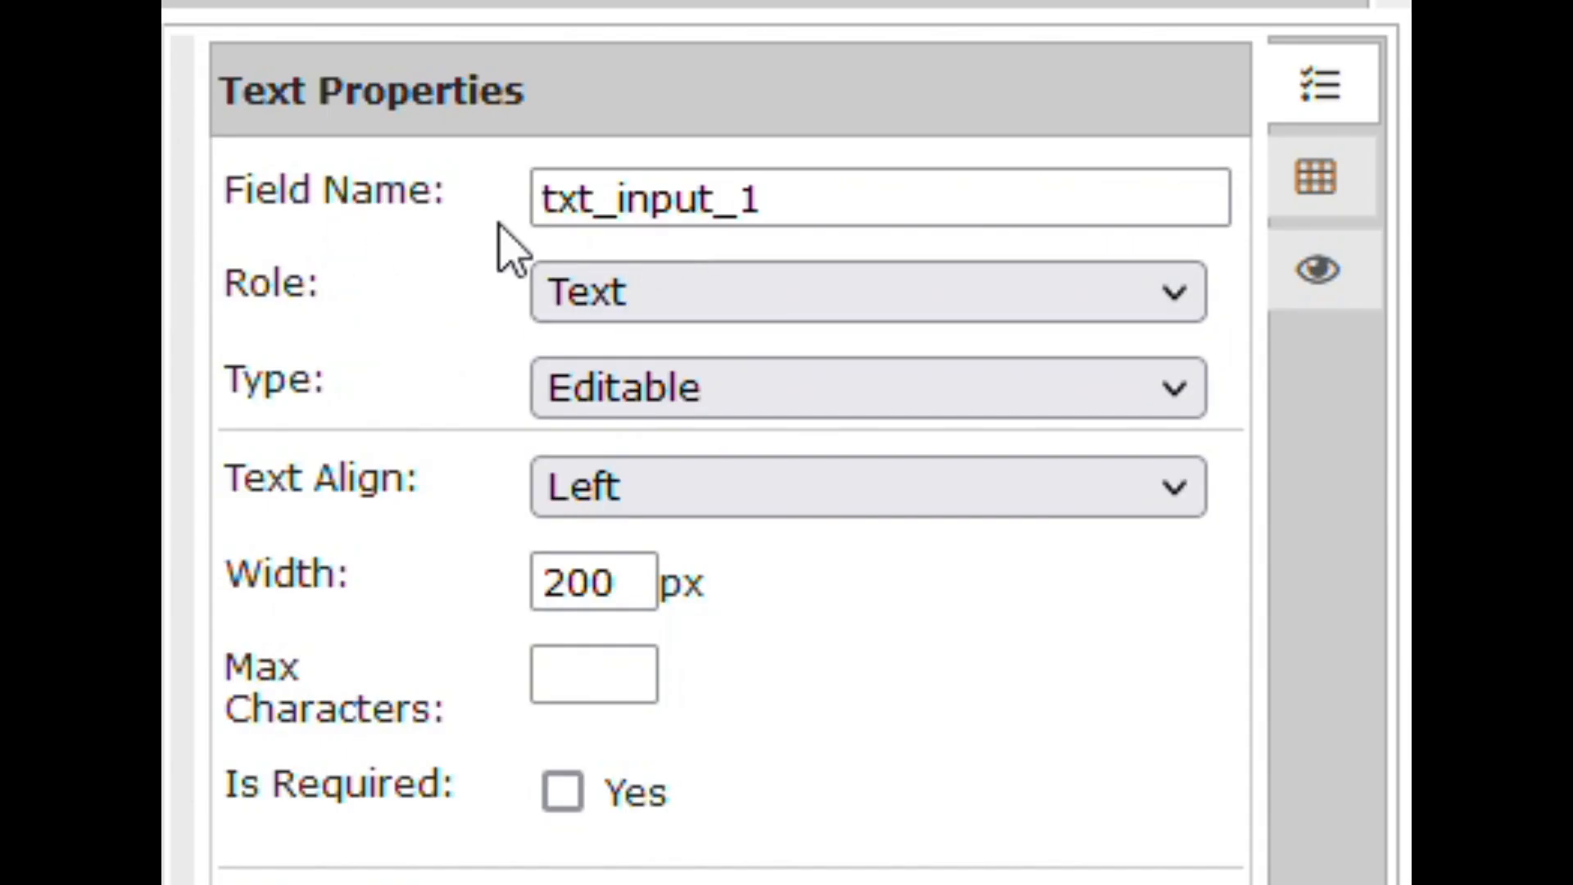
Review the available Role and Type options for the txt_input_1 field
left_click(963, 296)
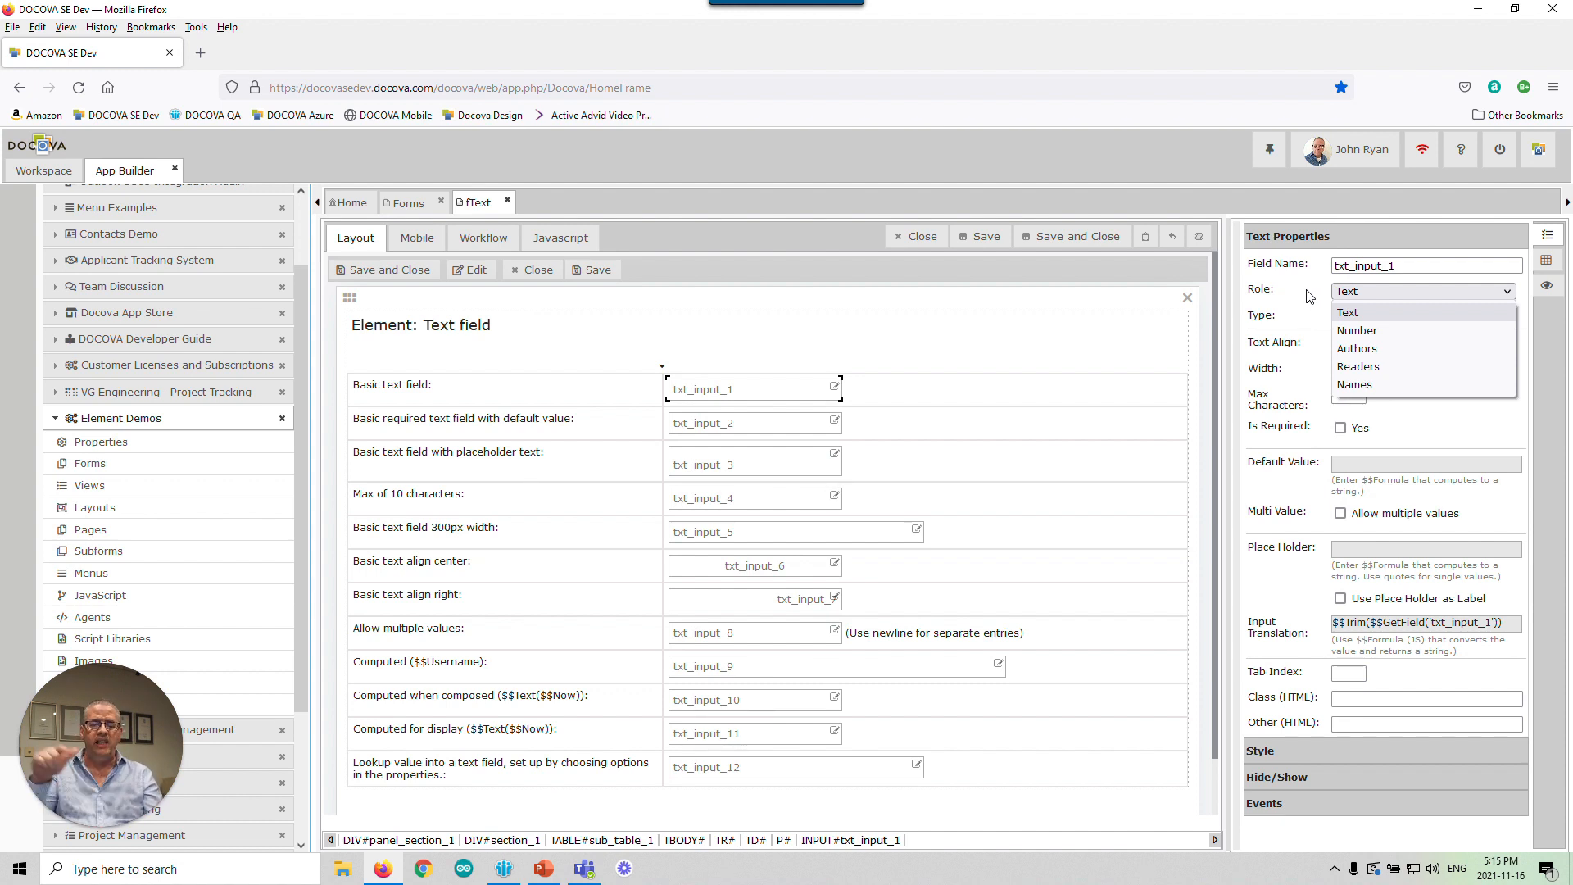
left_click(1309, 297)
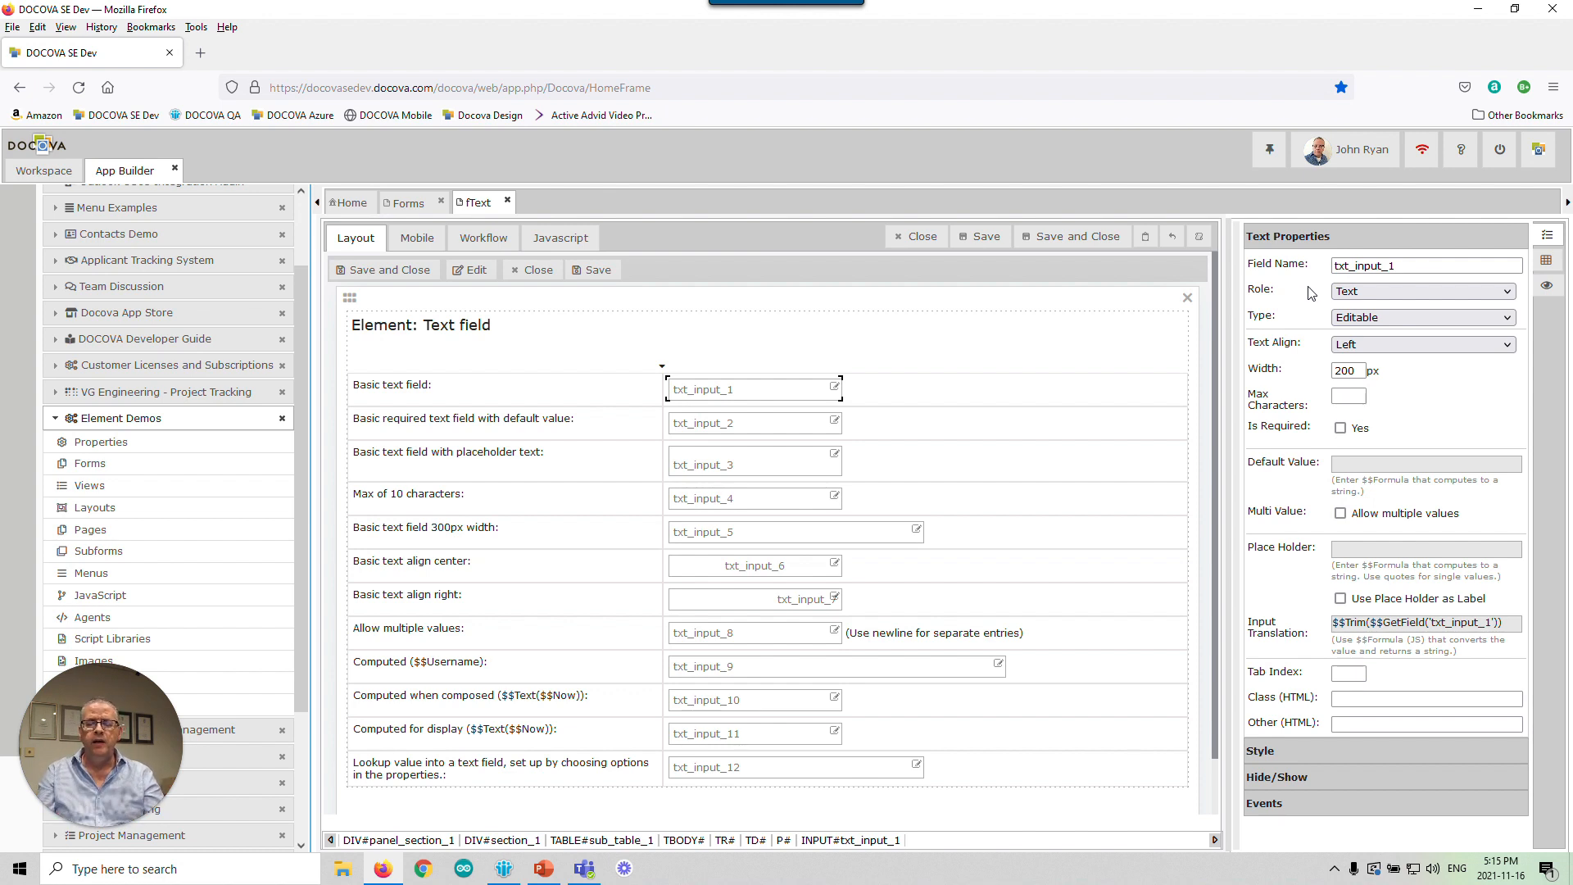
left_click(1380, 319)
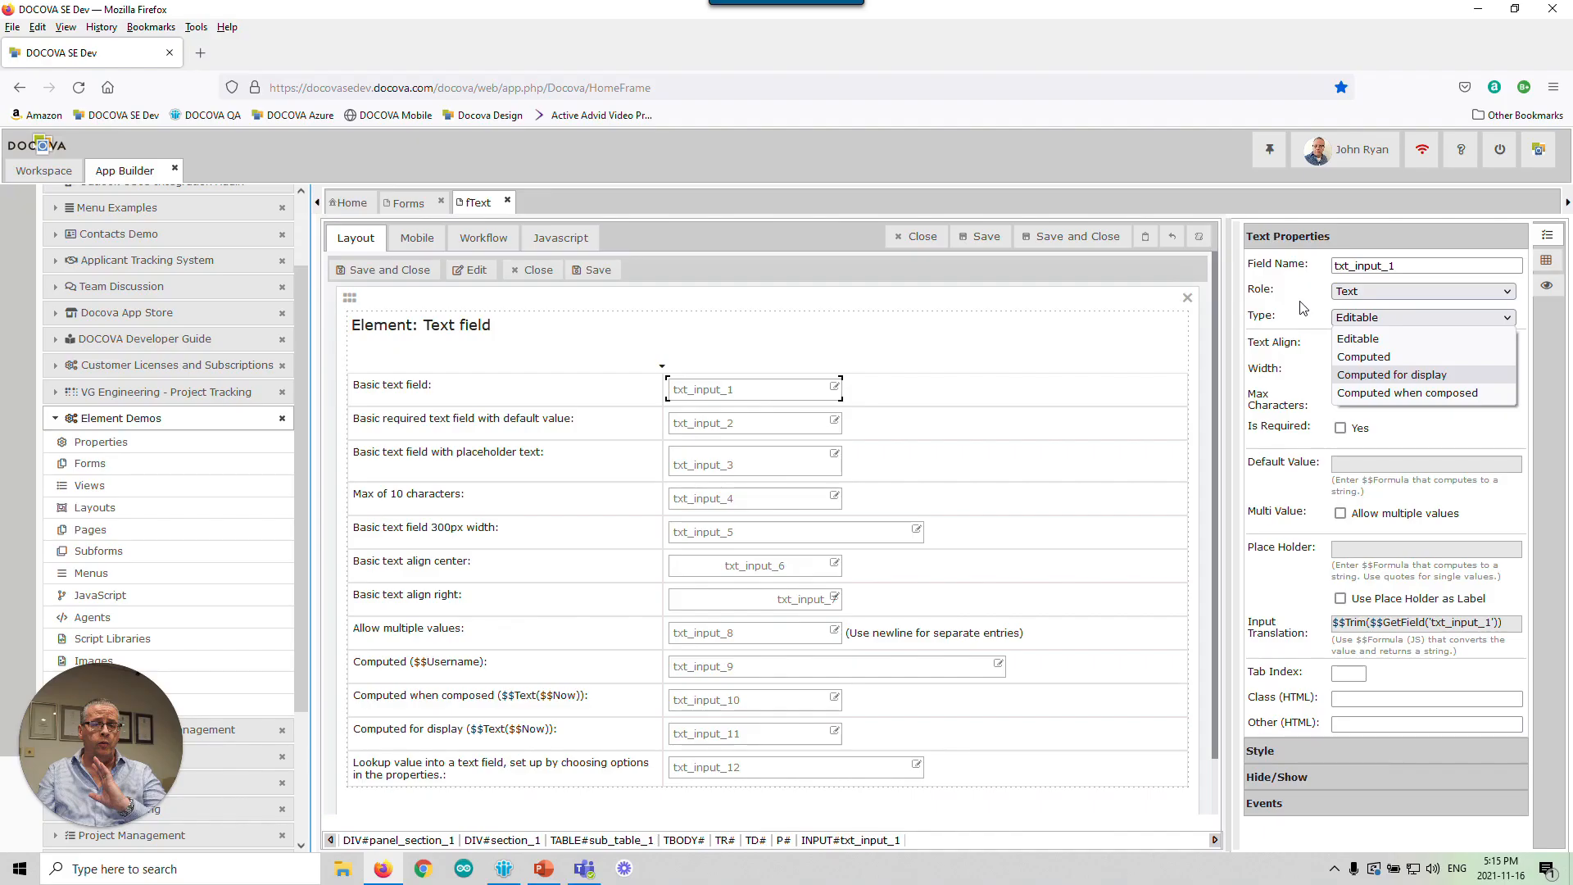
left_click(422, 357)
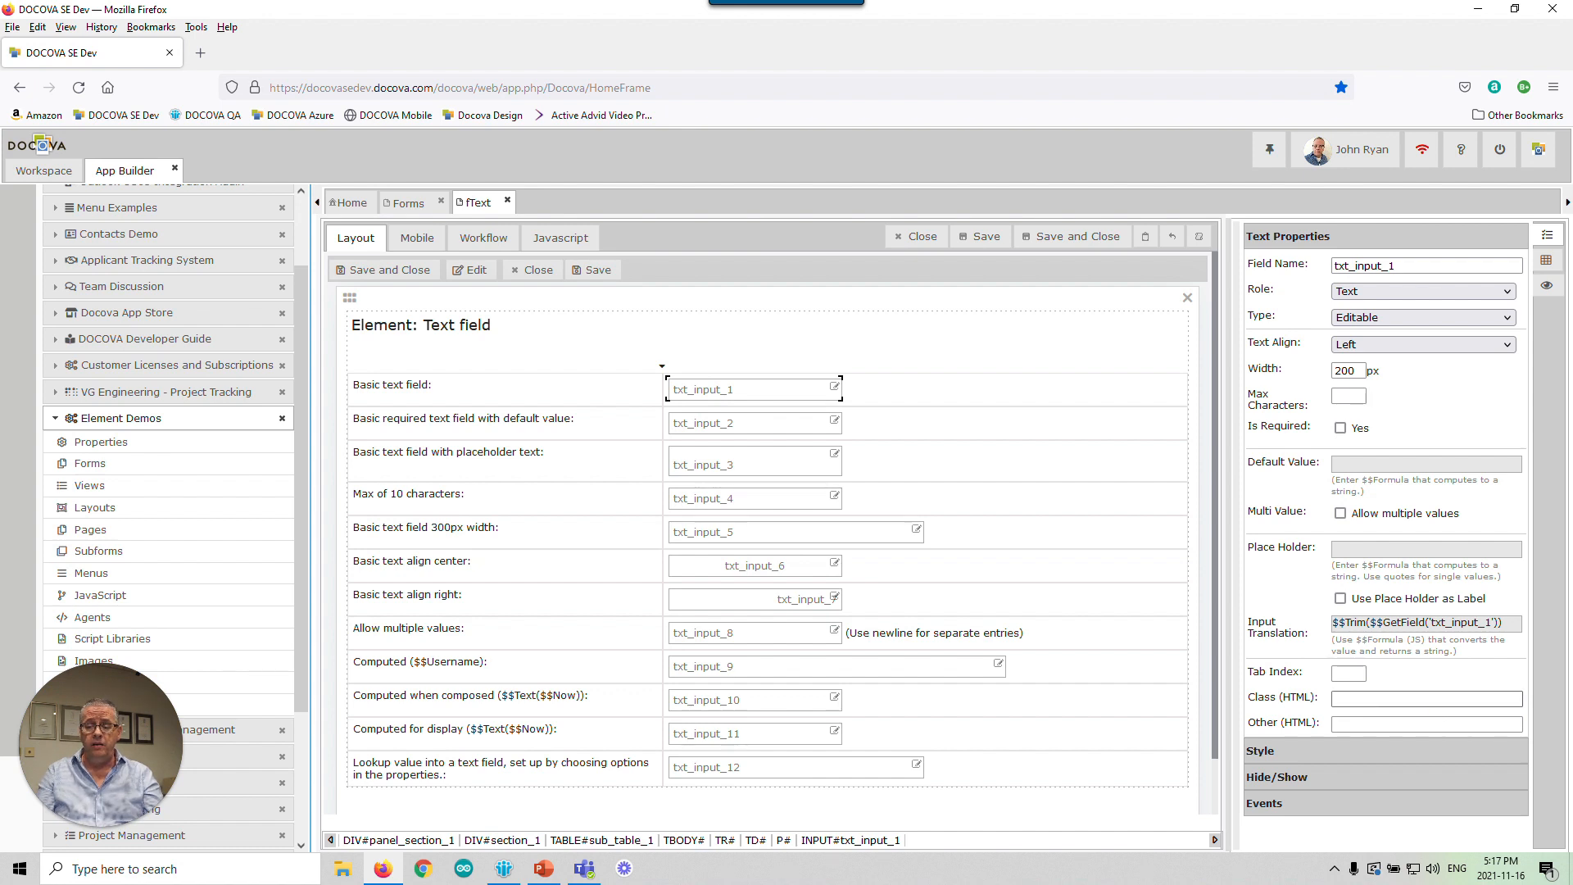
Review the HTML attribute settings and the font style options of the txt_input_1 field
left_click(1437, 699)
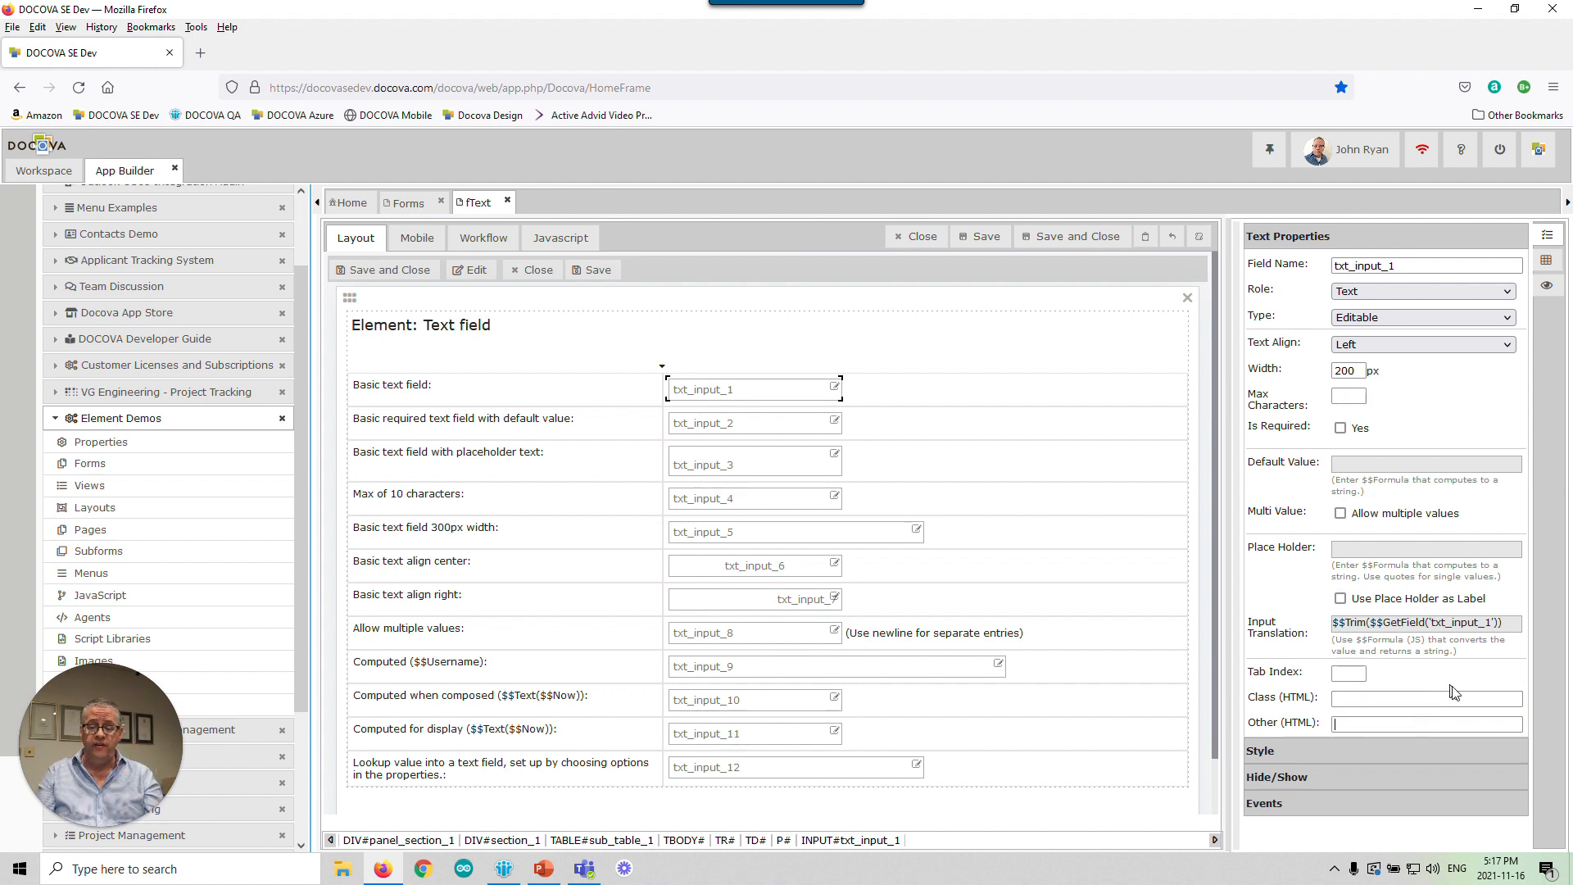
left_click(1428, 751)
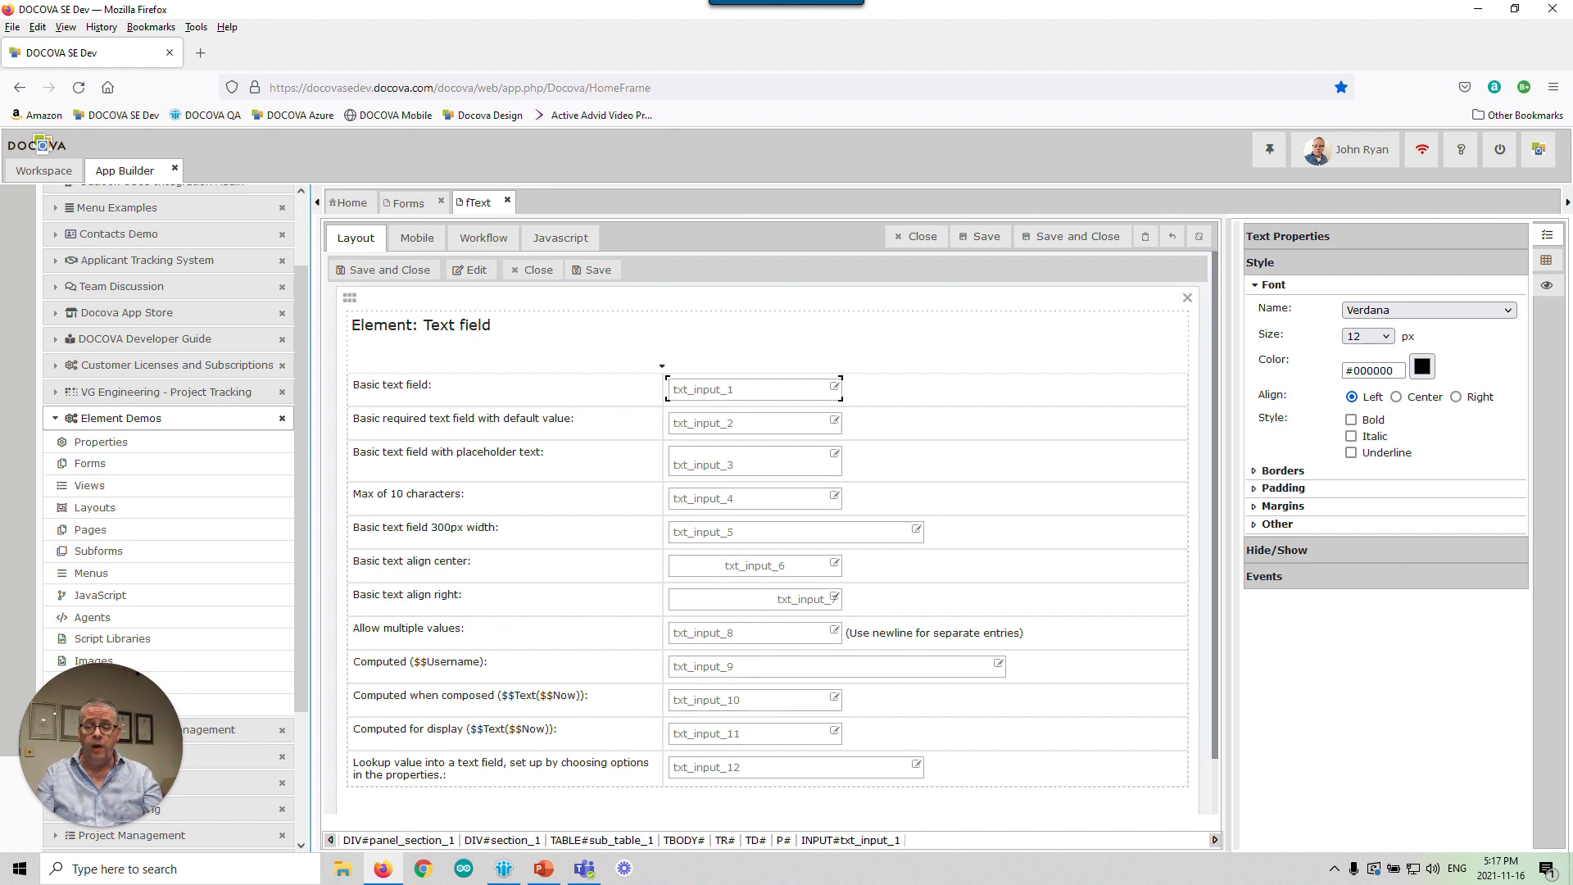
left_click(1419, 311)
mouse_move(1511, 484)
left_mouse_down()
mouse_move(1509, 382)
mouse_move(1509, 533)
mouse_move(1511, 478)
left_mouse_up()
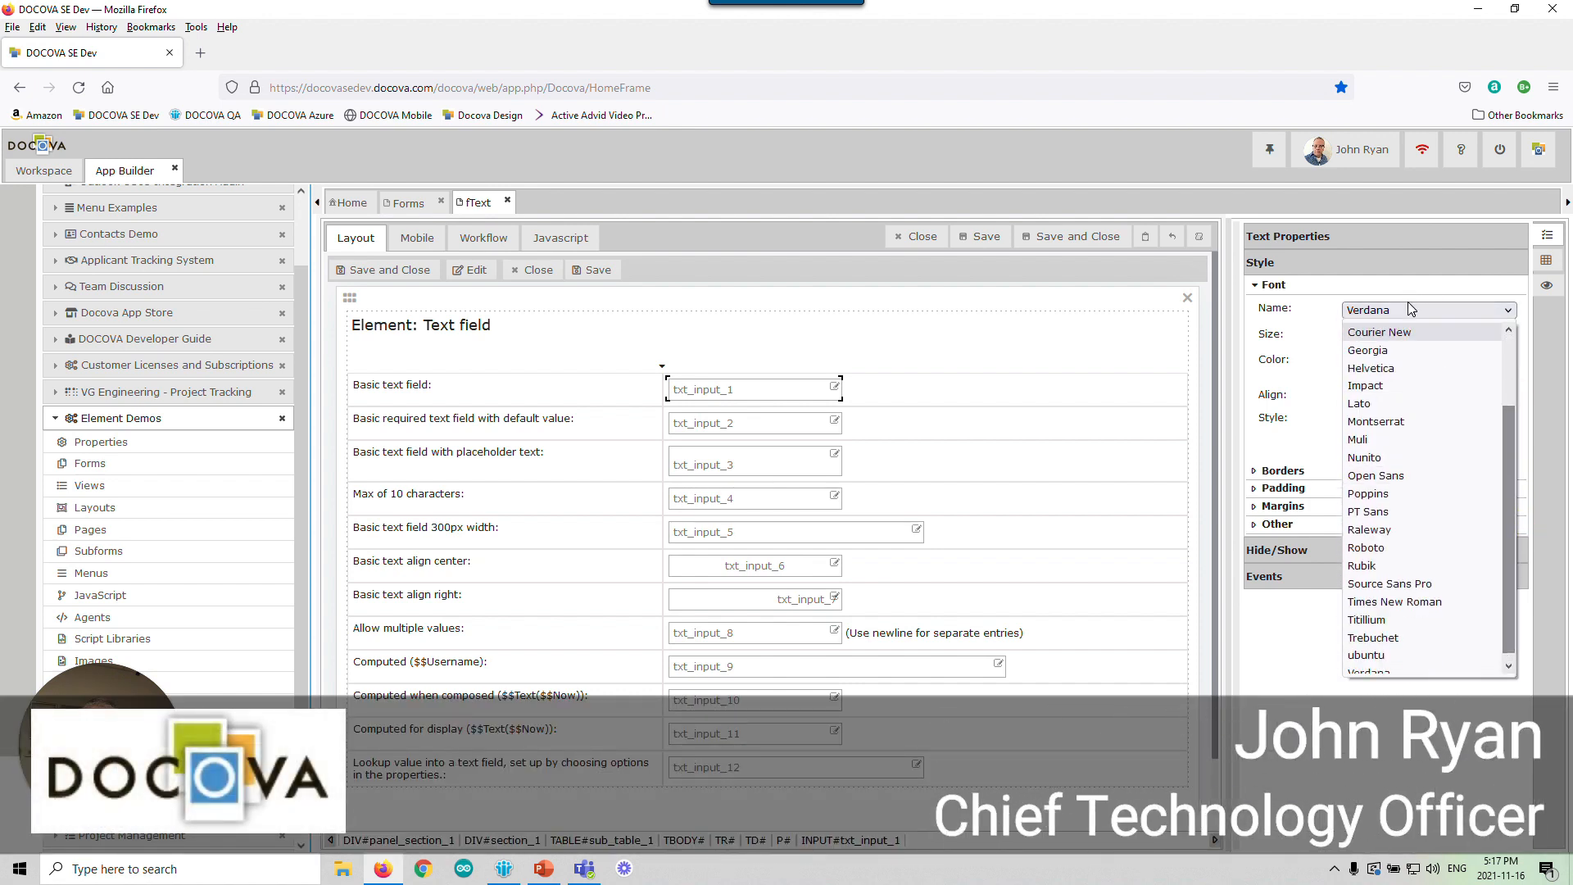
left_click(1332, 262)
left_click(1332, 262)
Review the visibility and event settings of txt_input_1, and close the fText form design
left_click(1308, 293)
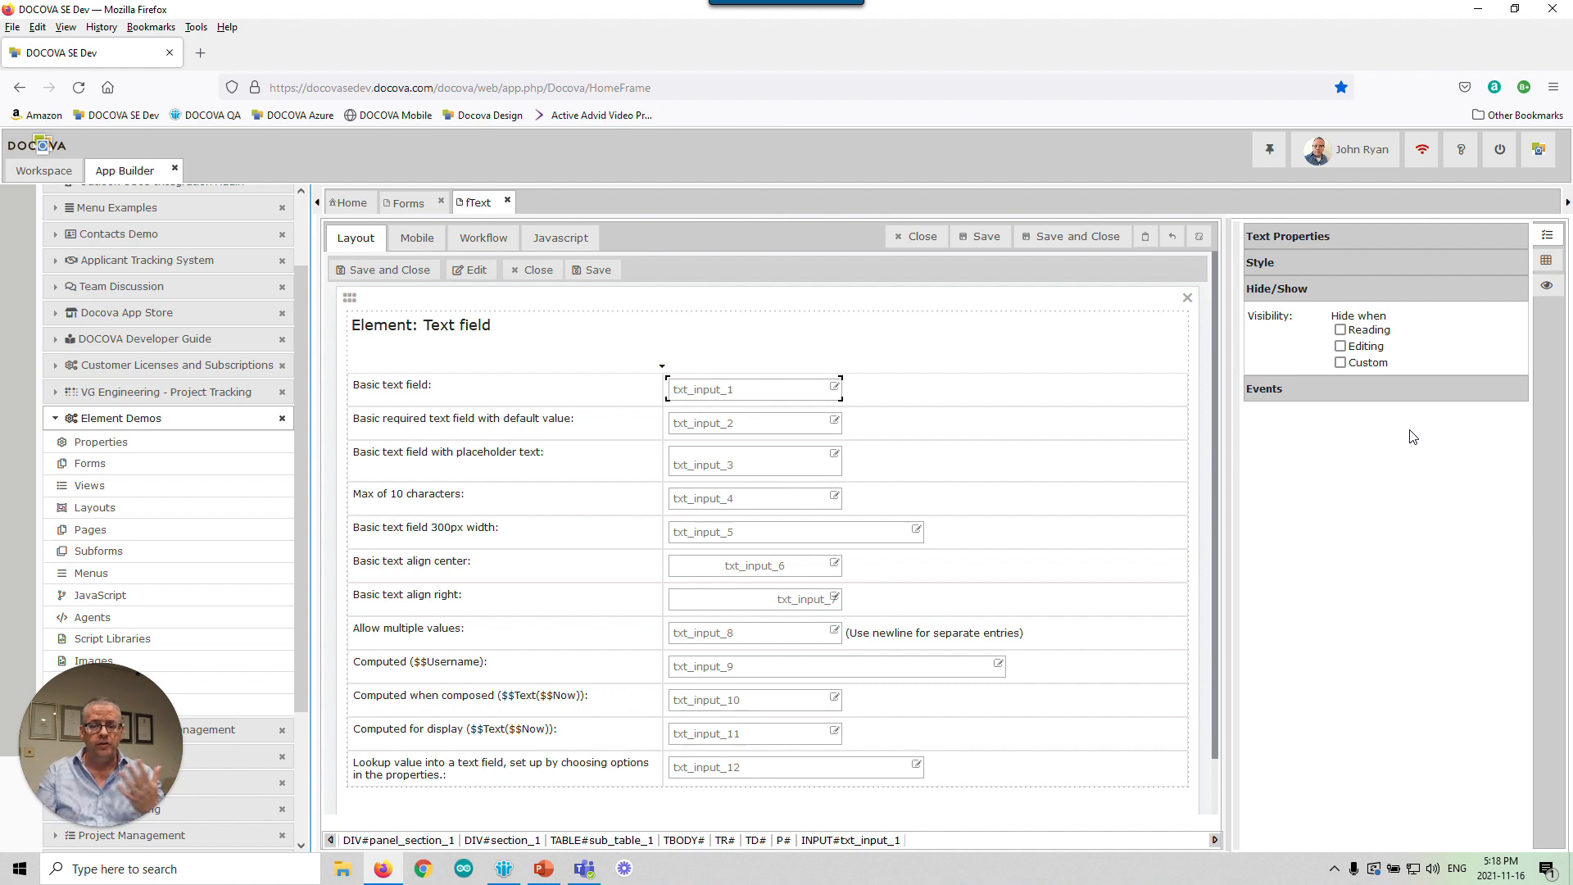
left_click(1319, 391)
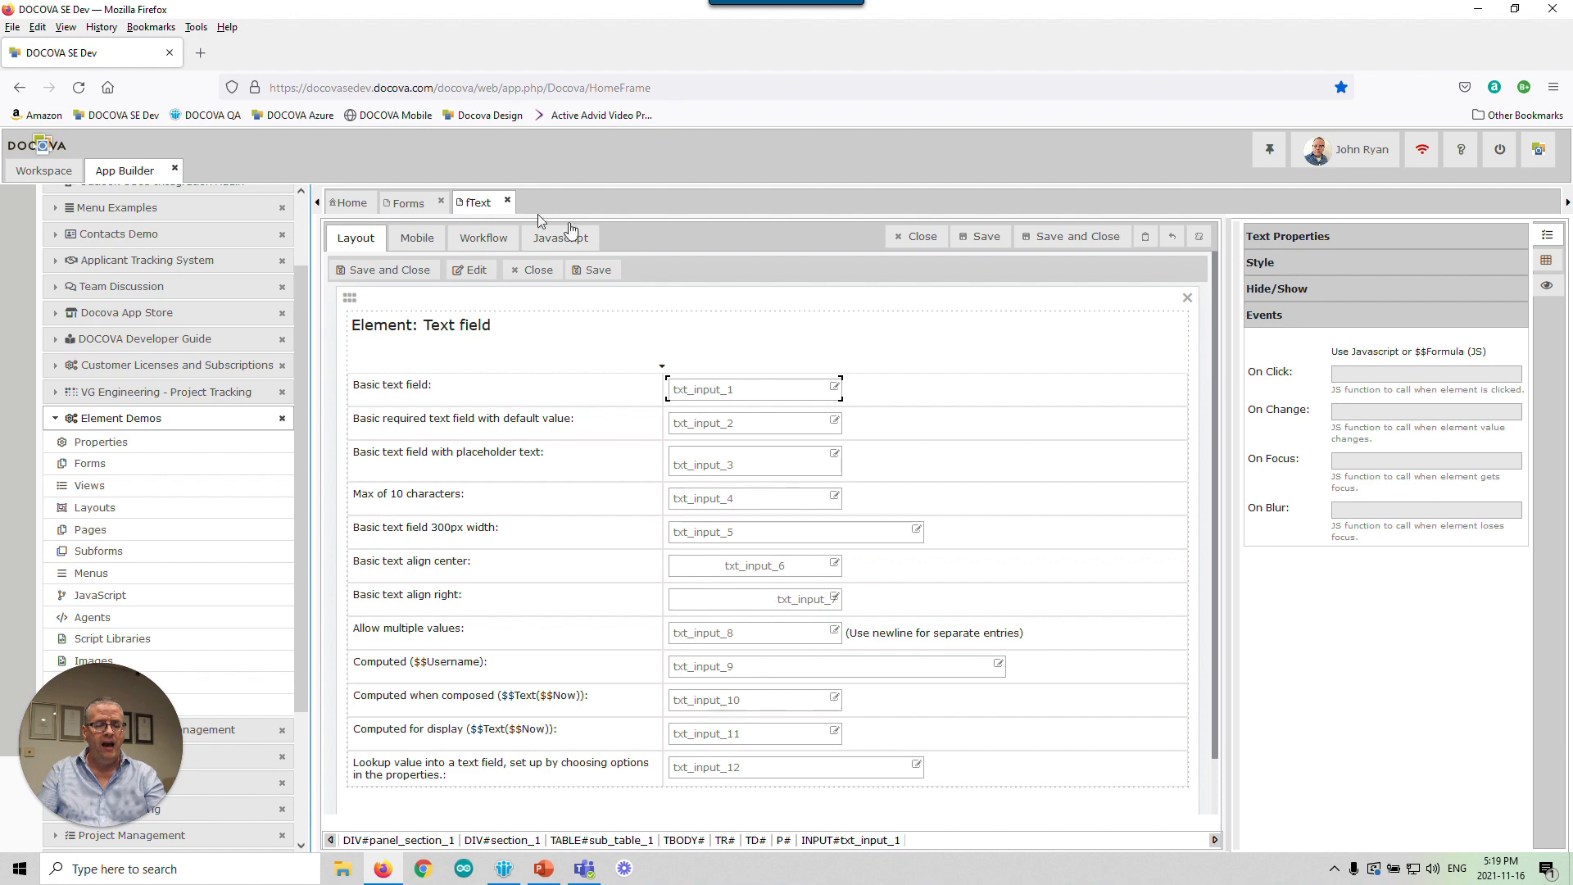
left_click(507, 200)
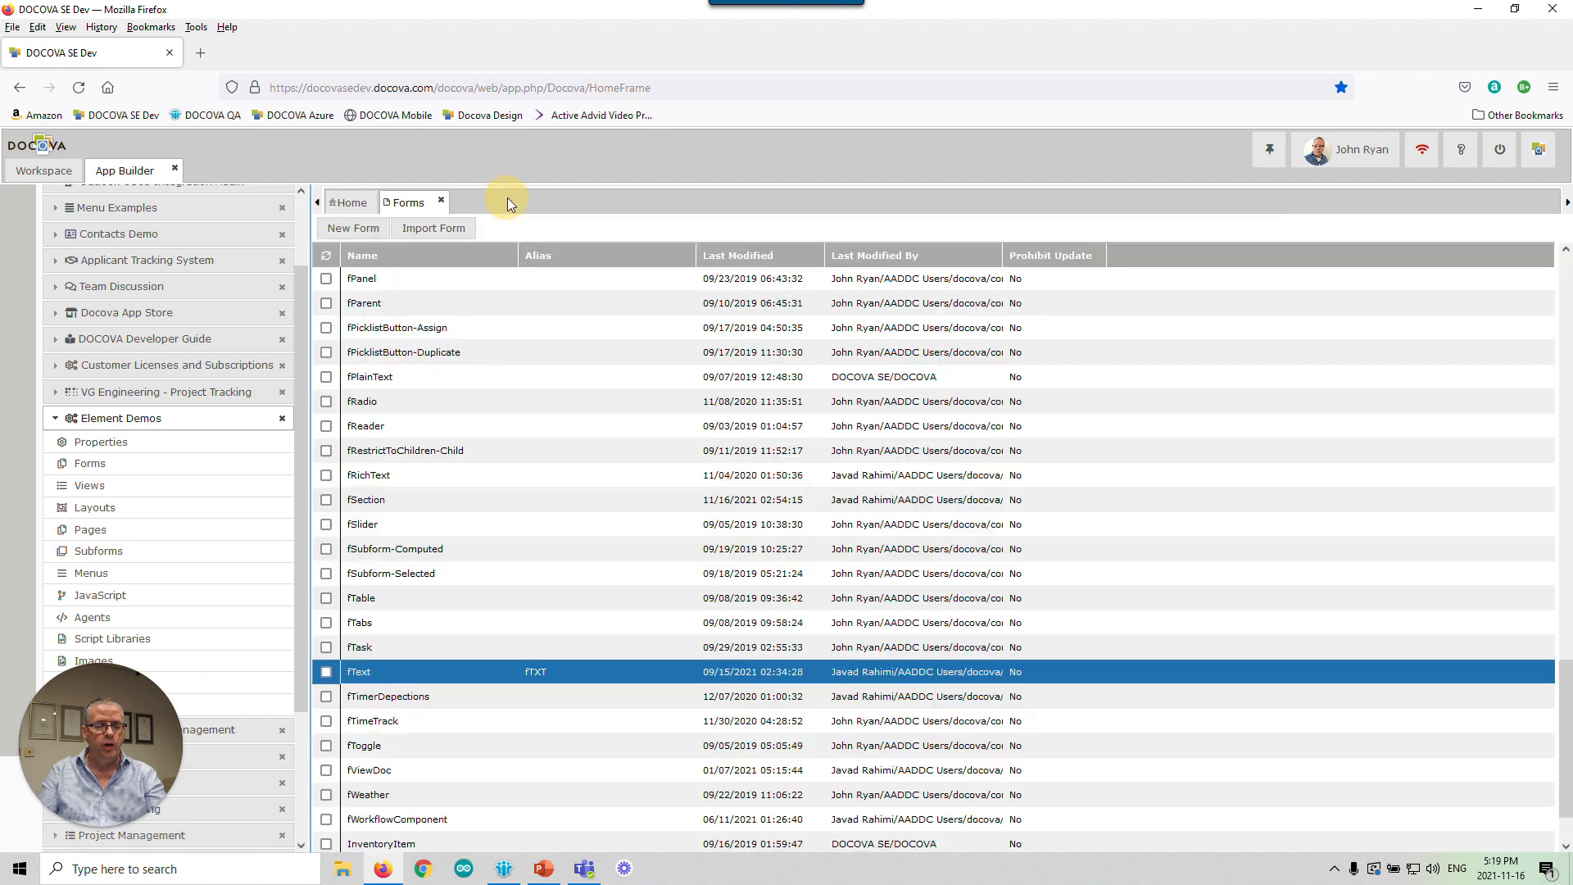
Open the Element Demos application from the workspace and create a new fText document in its Text view
left_click(43, 170)
left_click(229, 326)
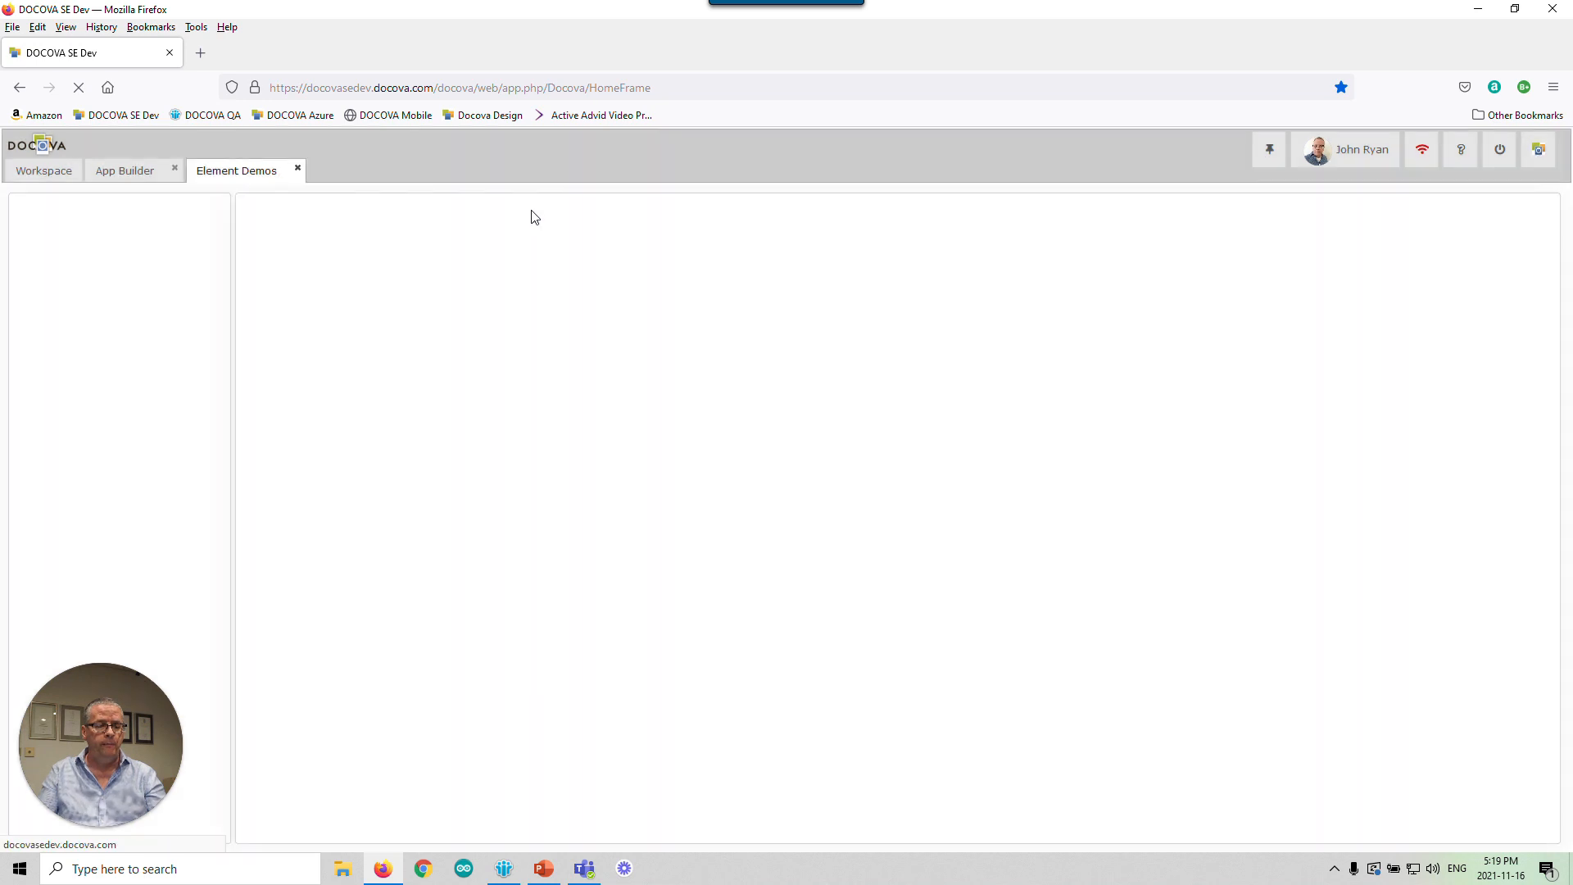
left_click(45, 218)
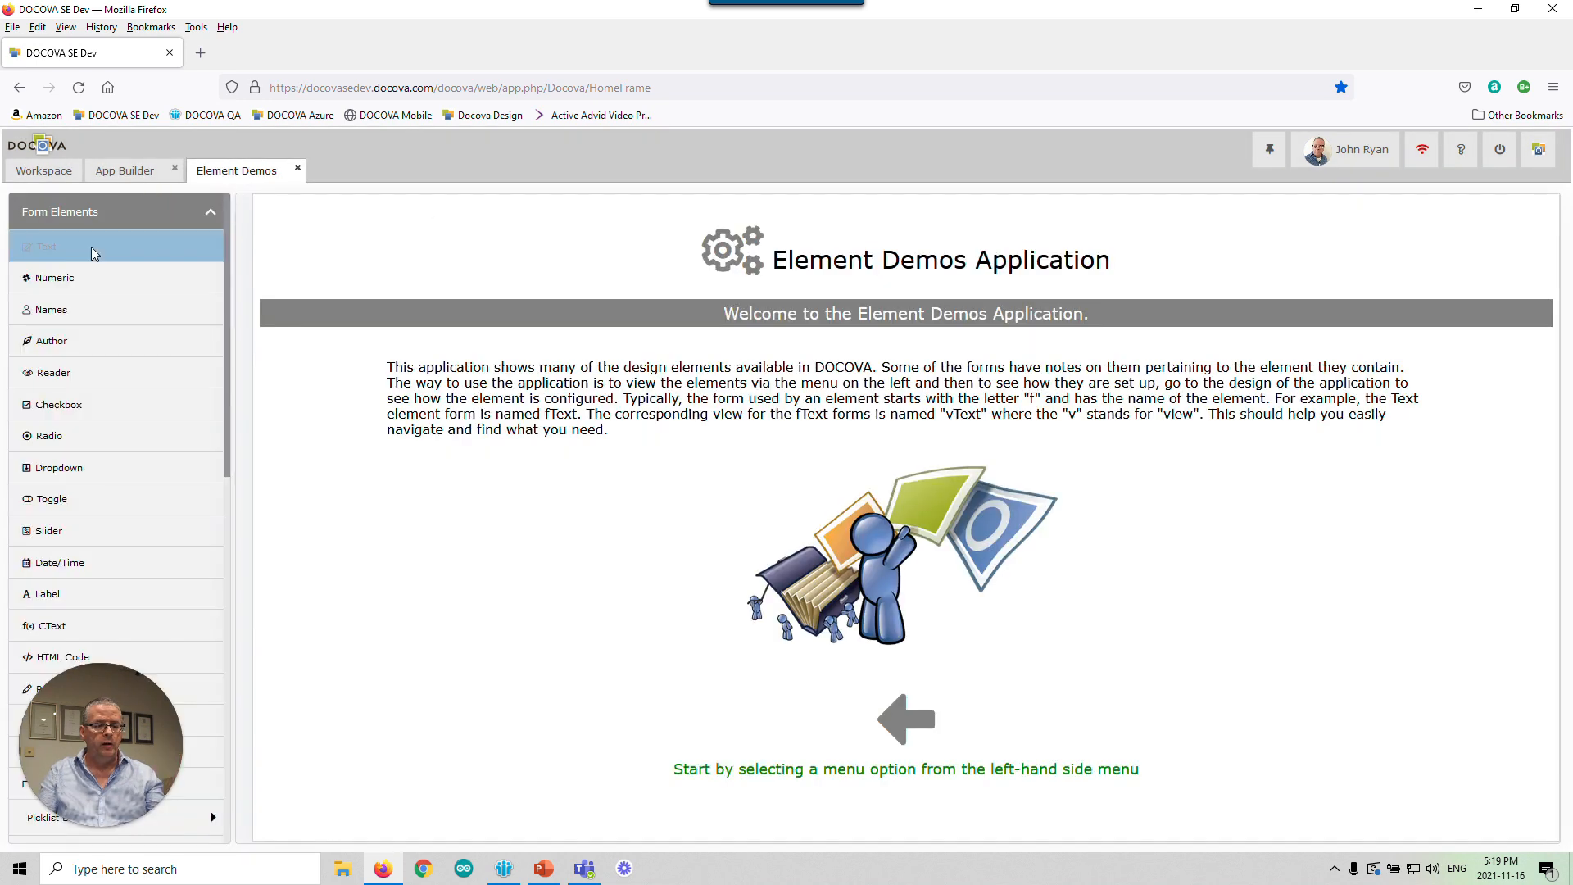
left_click(91, 247)
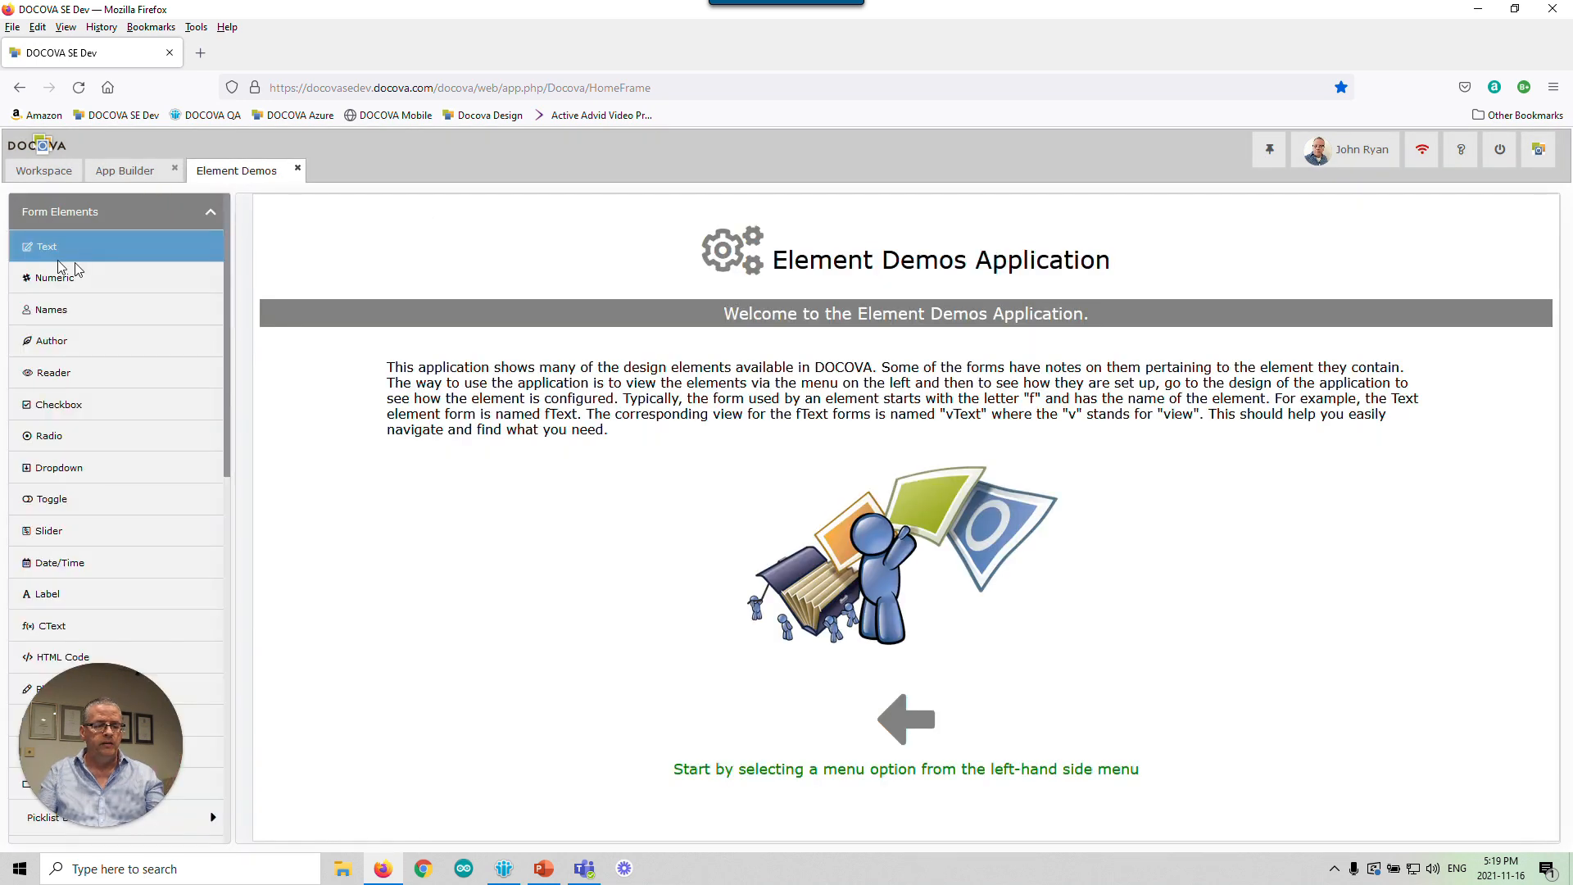
left_click(124, 253)
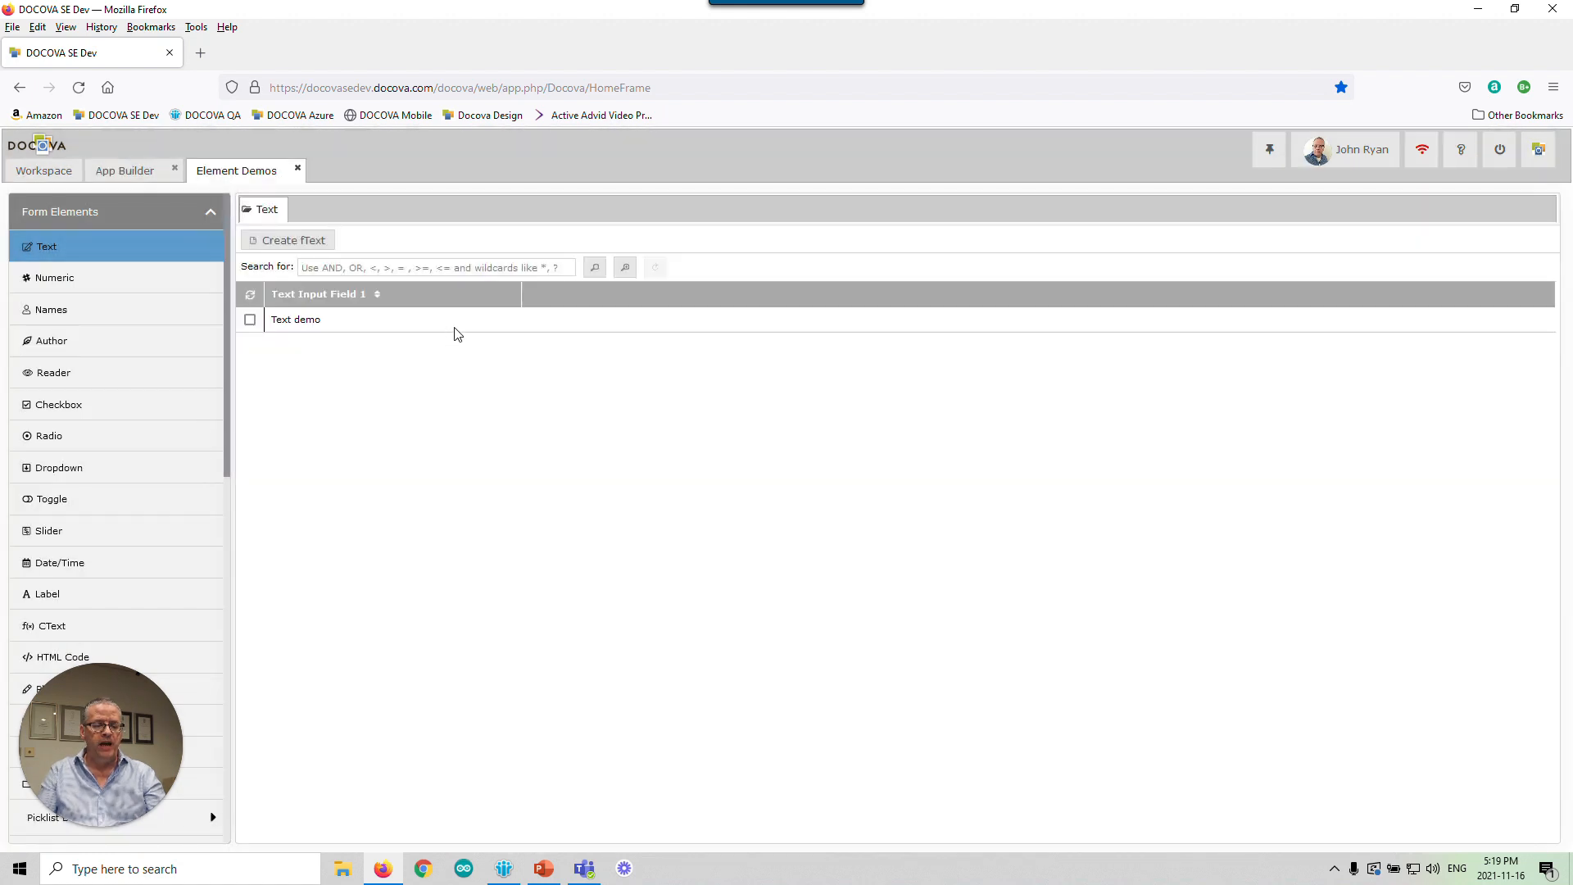
left_click(455, 332)
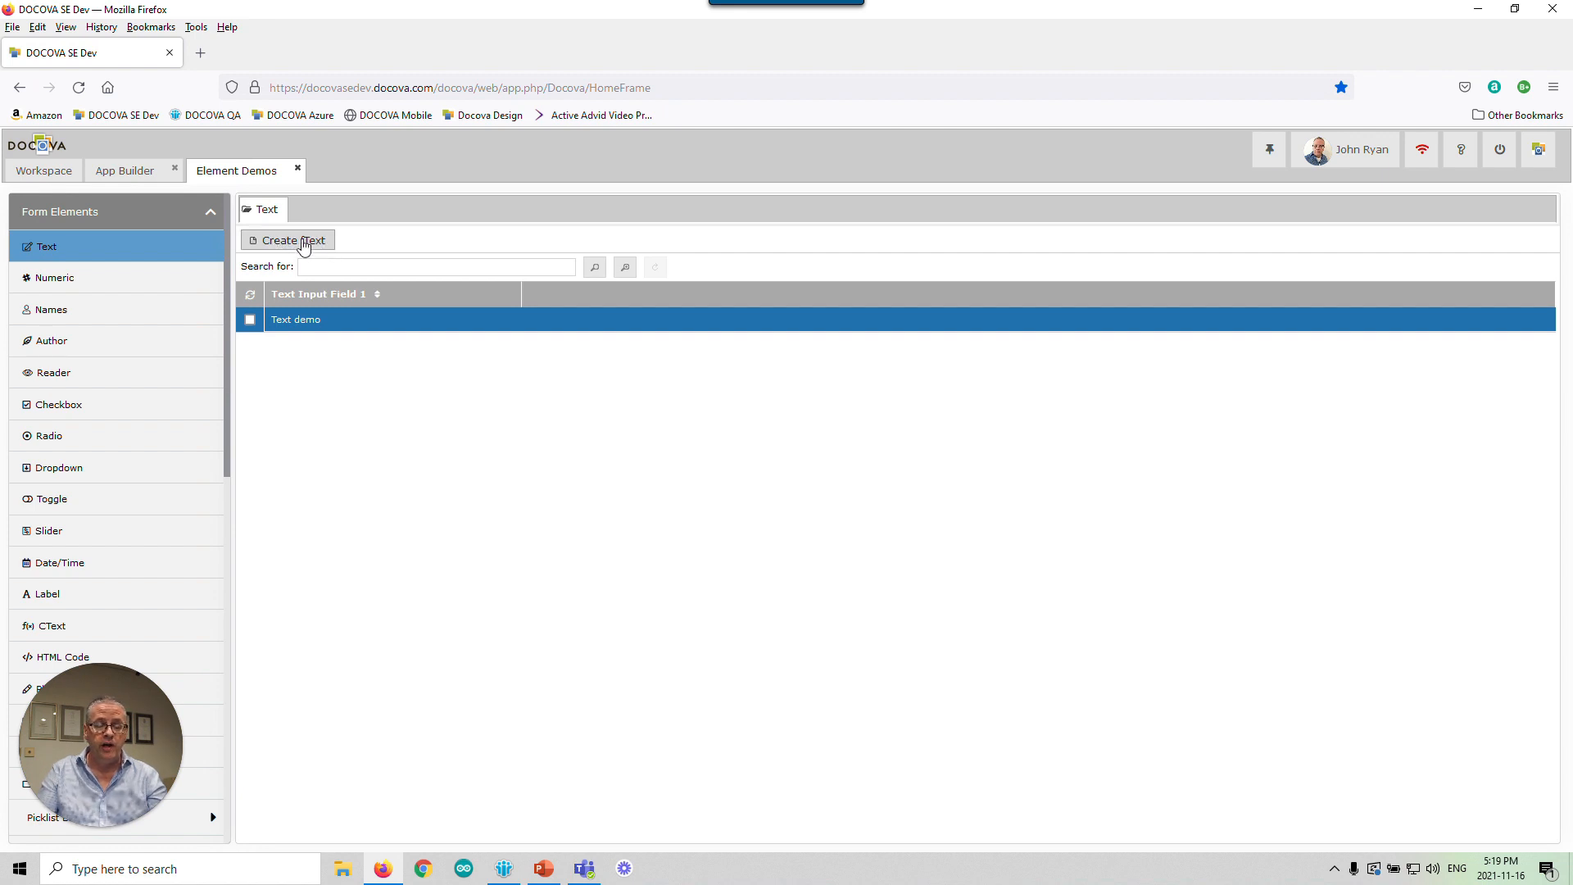
left_click(307, 241)
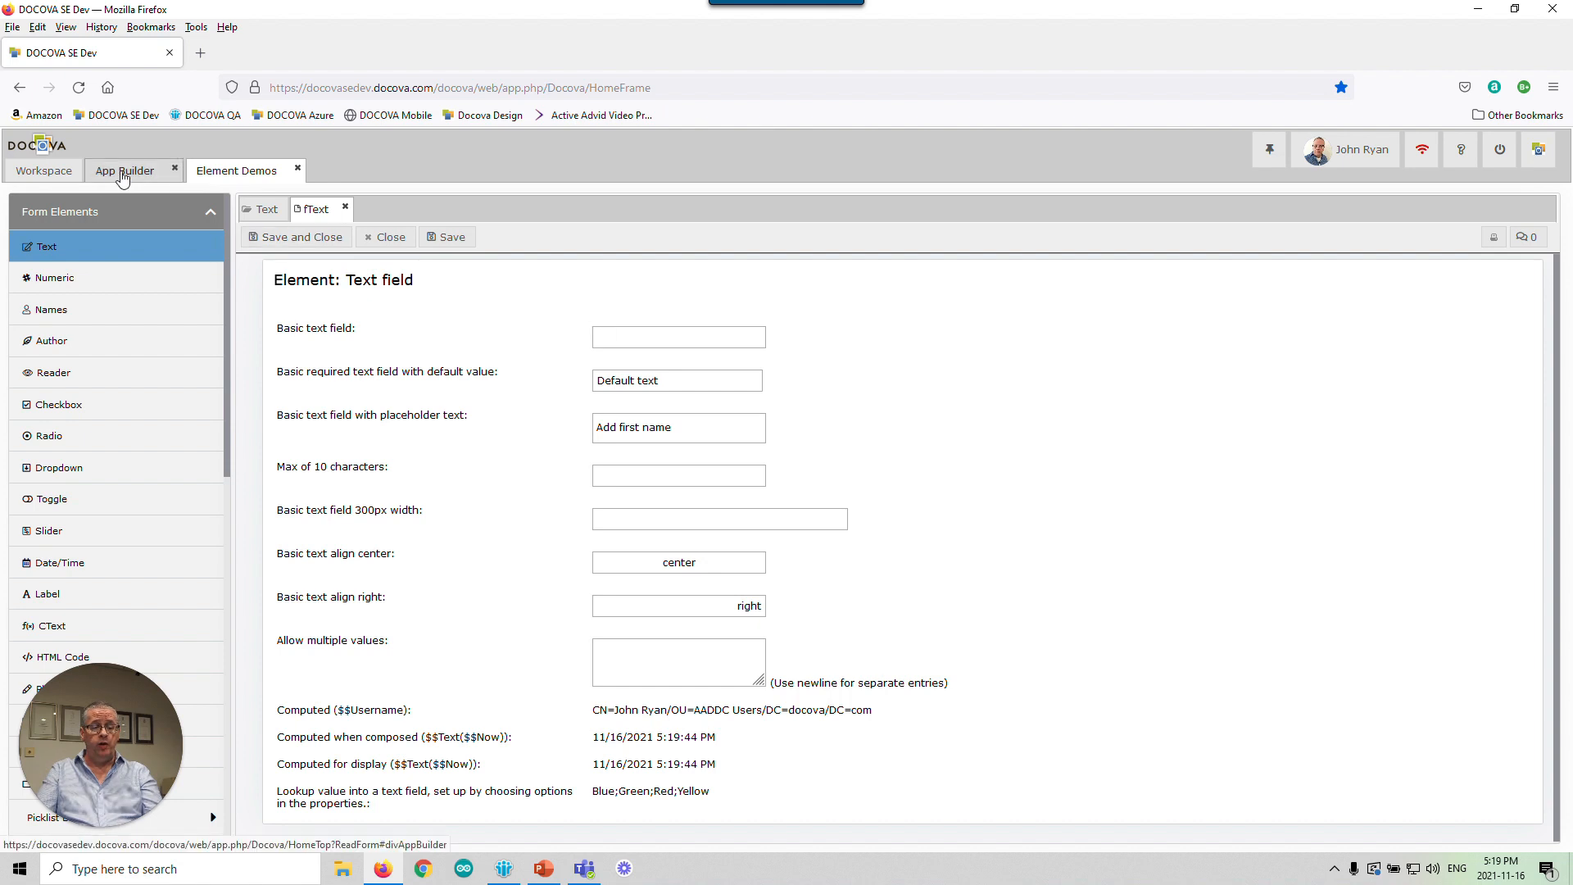
Reopen the fText form design in App Builder and return to the new fText document in Element Demos
left_click(125, 170)
double_click(549, 672)
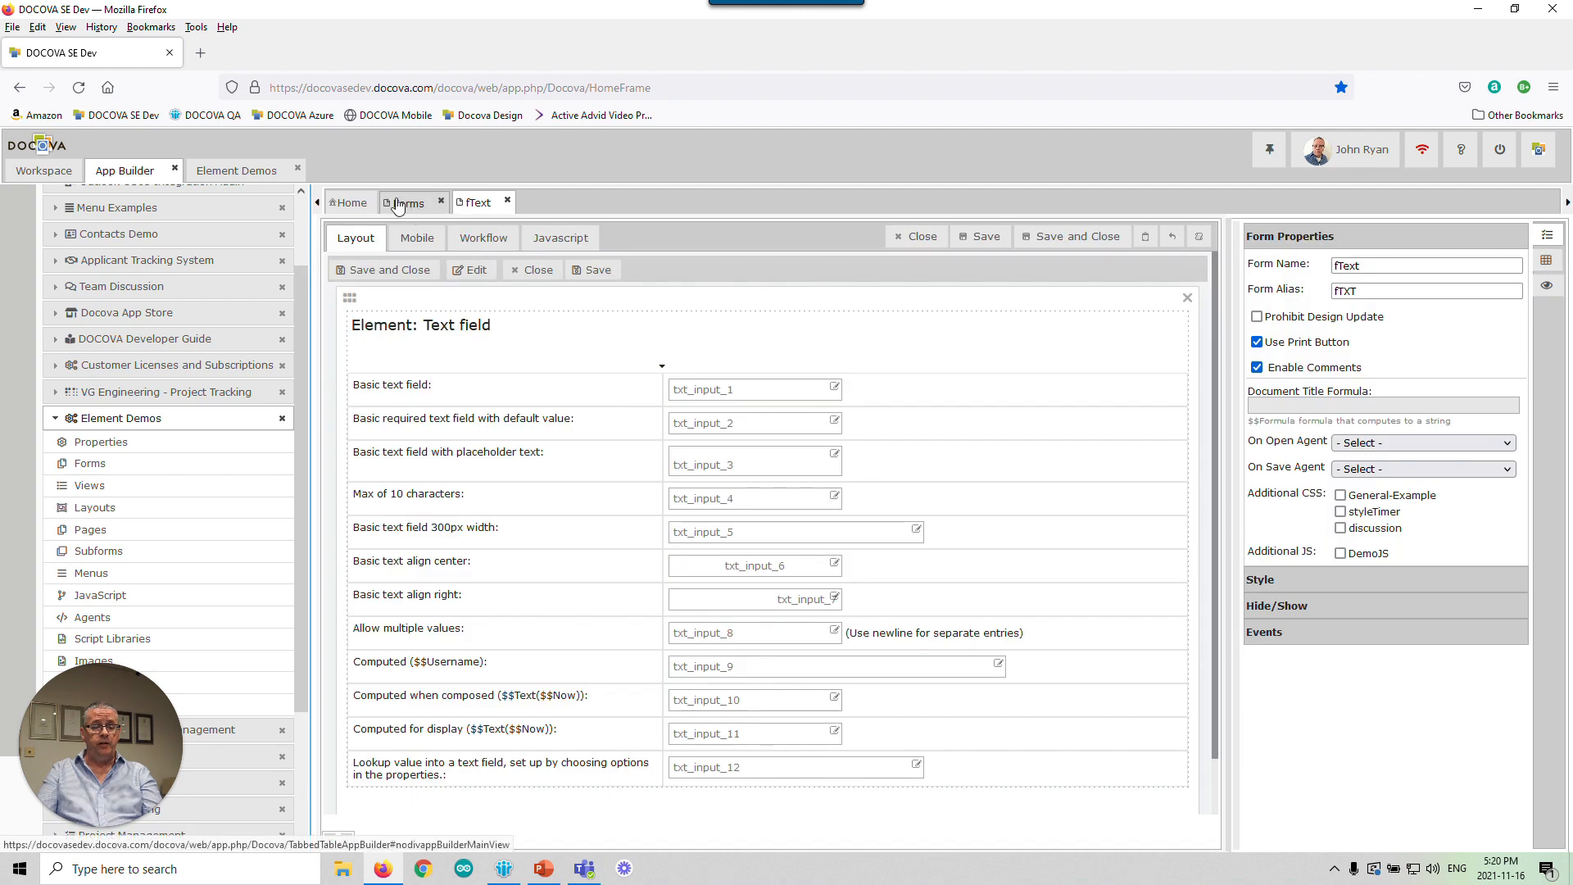
left_click(236, 170)
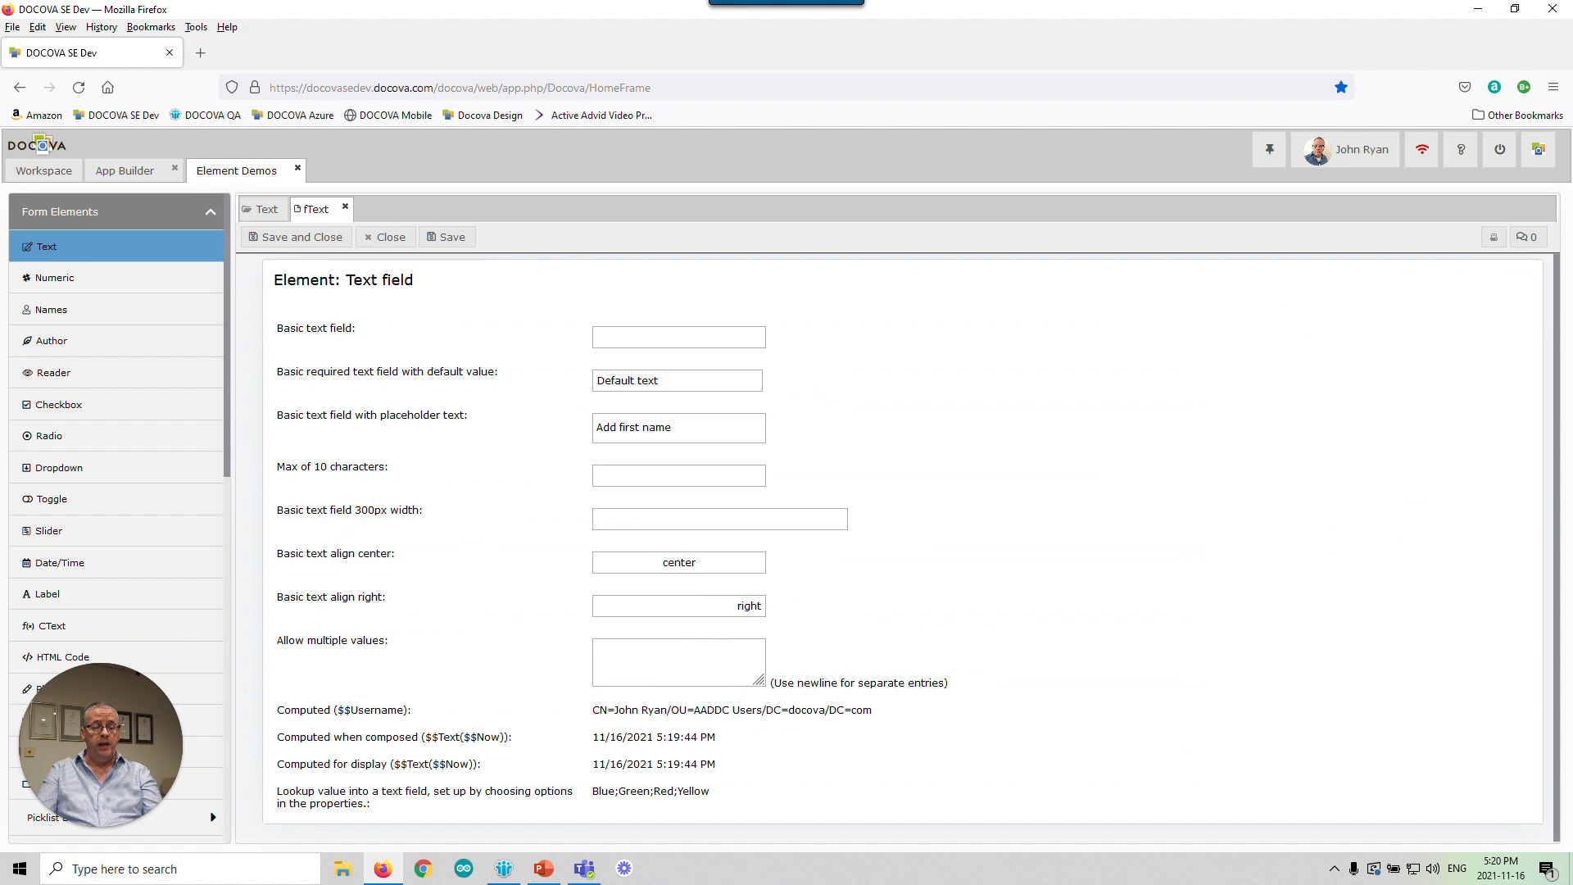
scroll(618, 361, "down", 1)
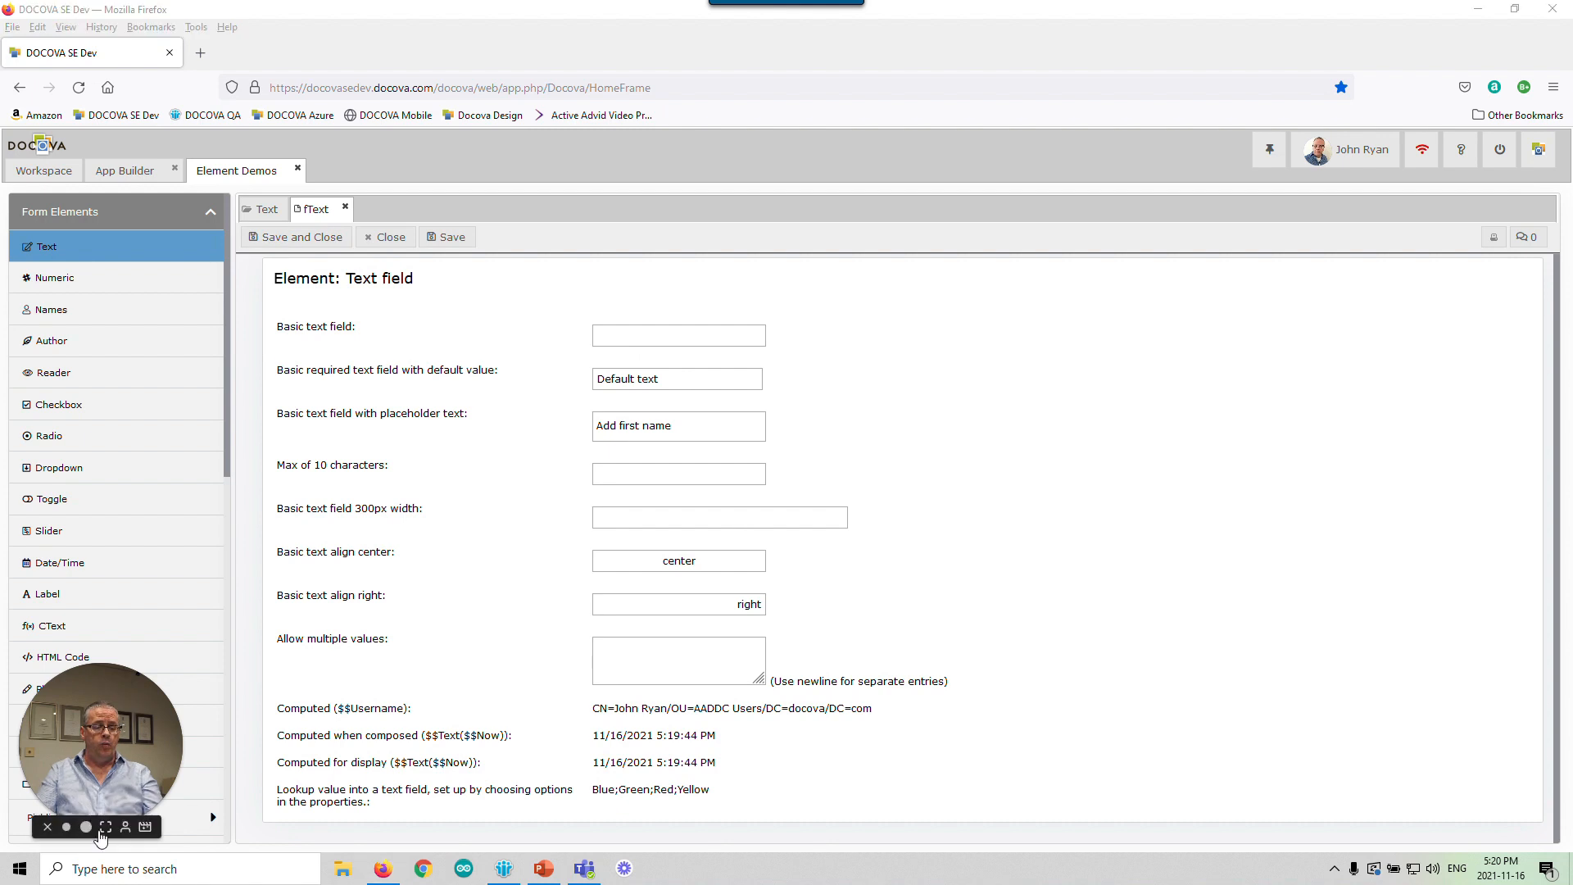
left_click(87, 828)
left_click_drag(168, 696, 1314, 617)
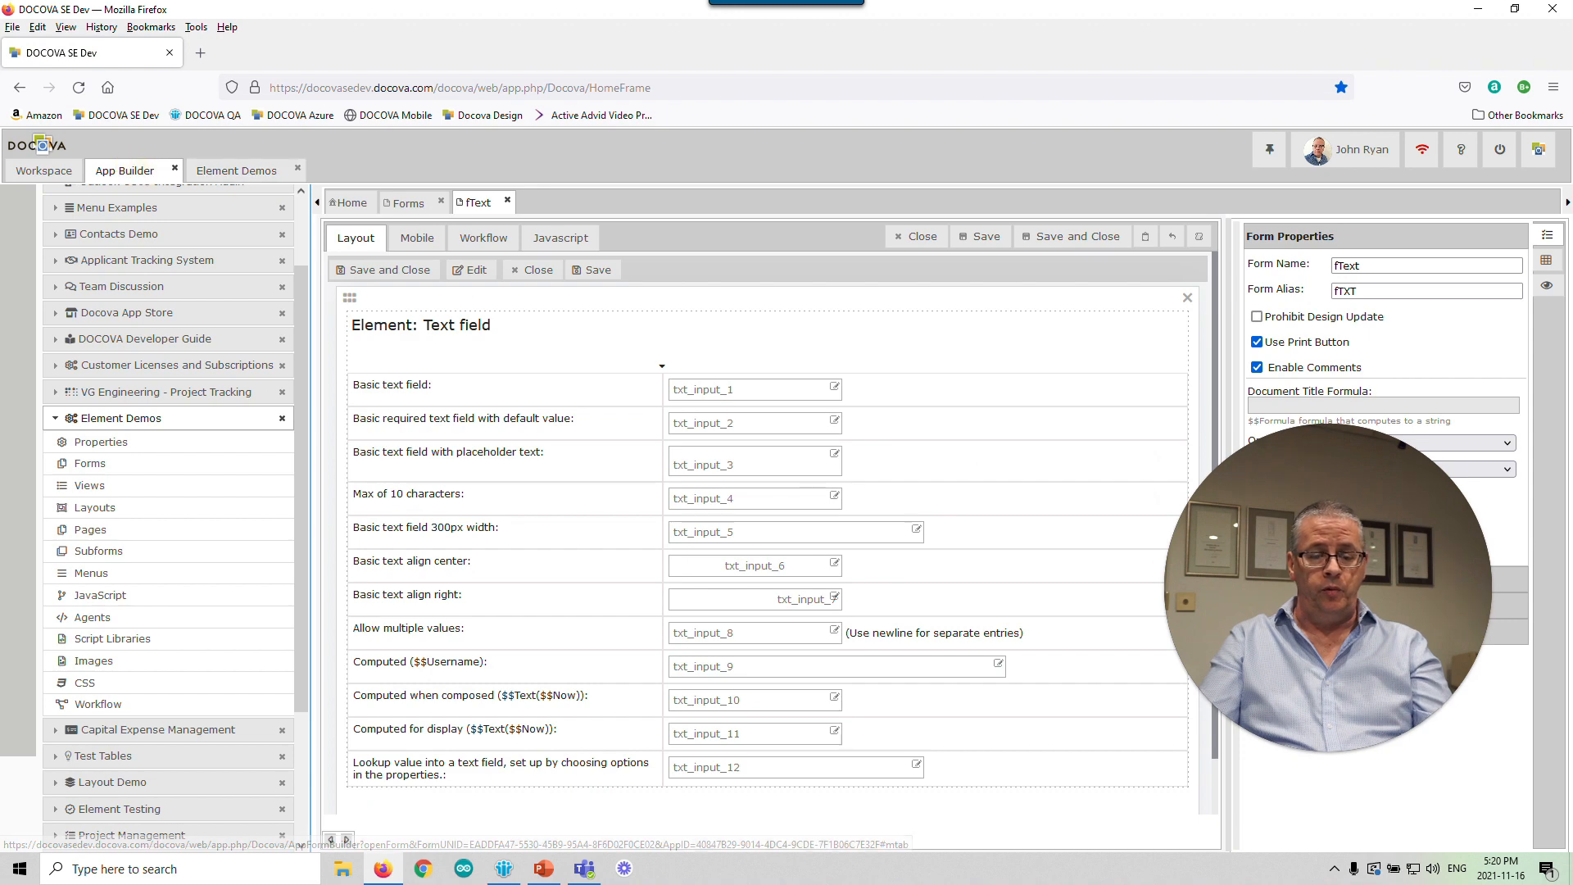
Switch from the form design to the new fText document and place the cursor in its Basic text field
left_click(233, 172)
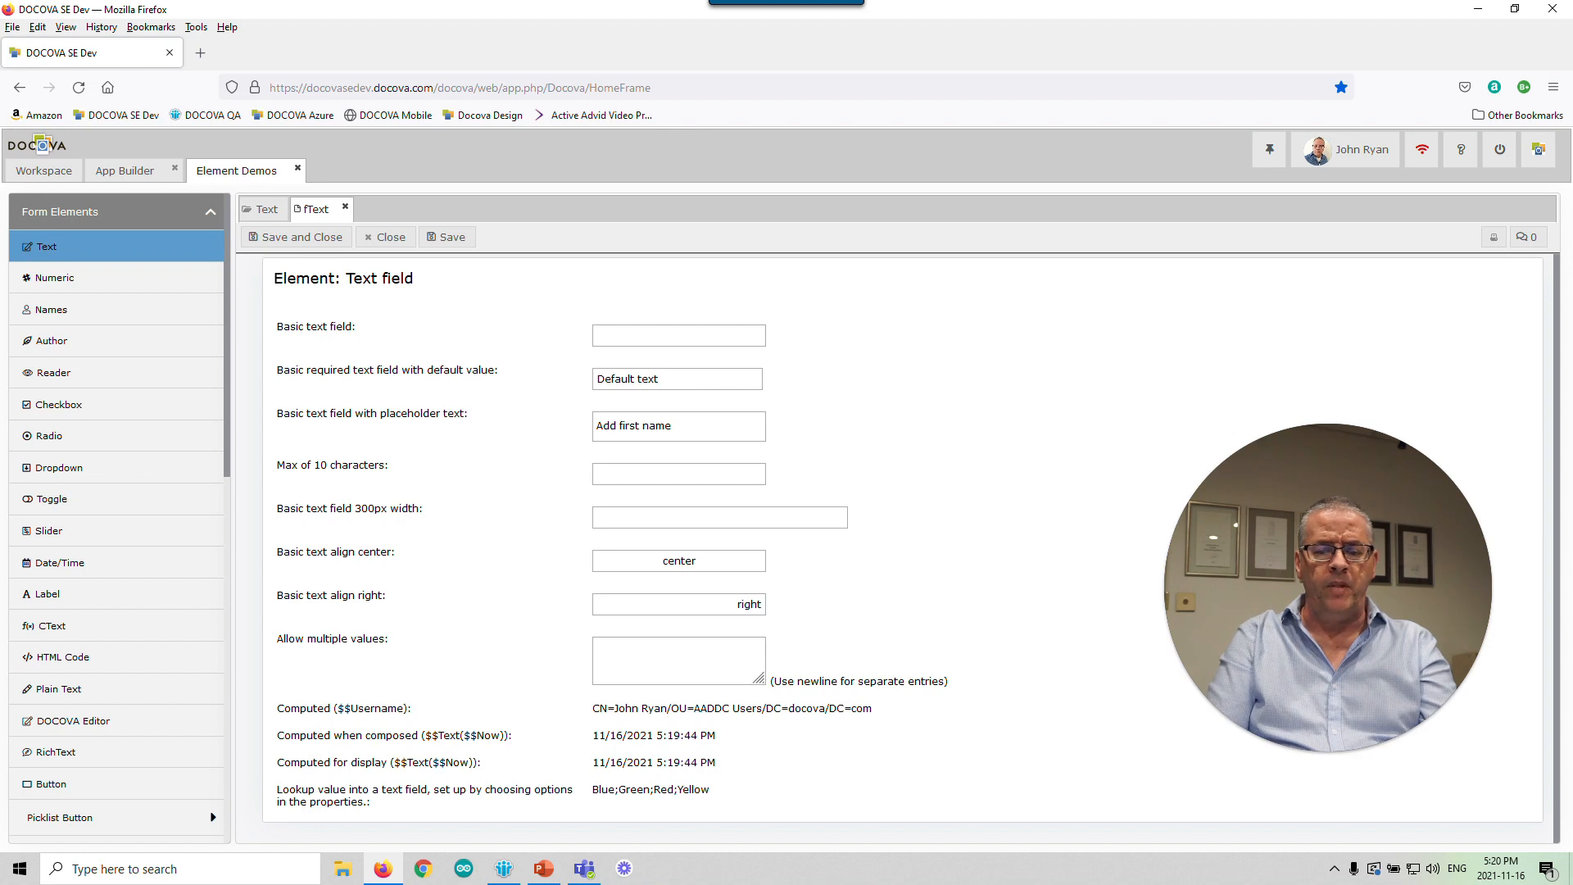
left_click(702, 335)
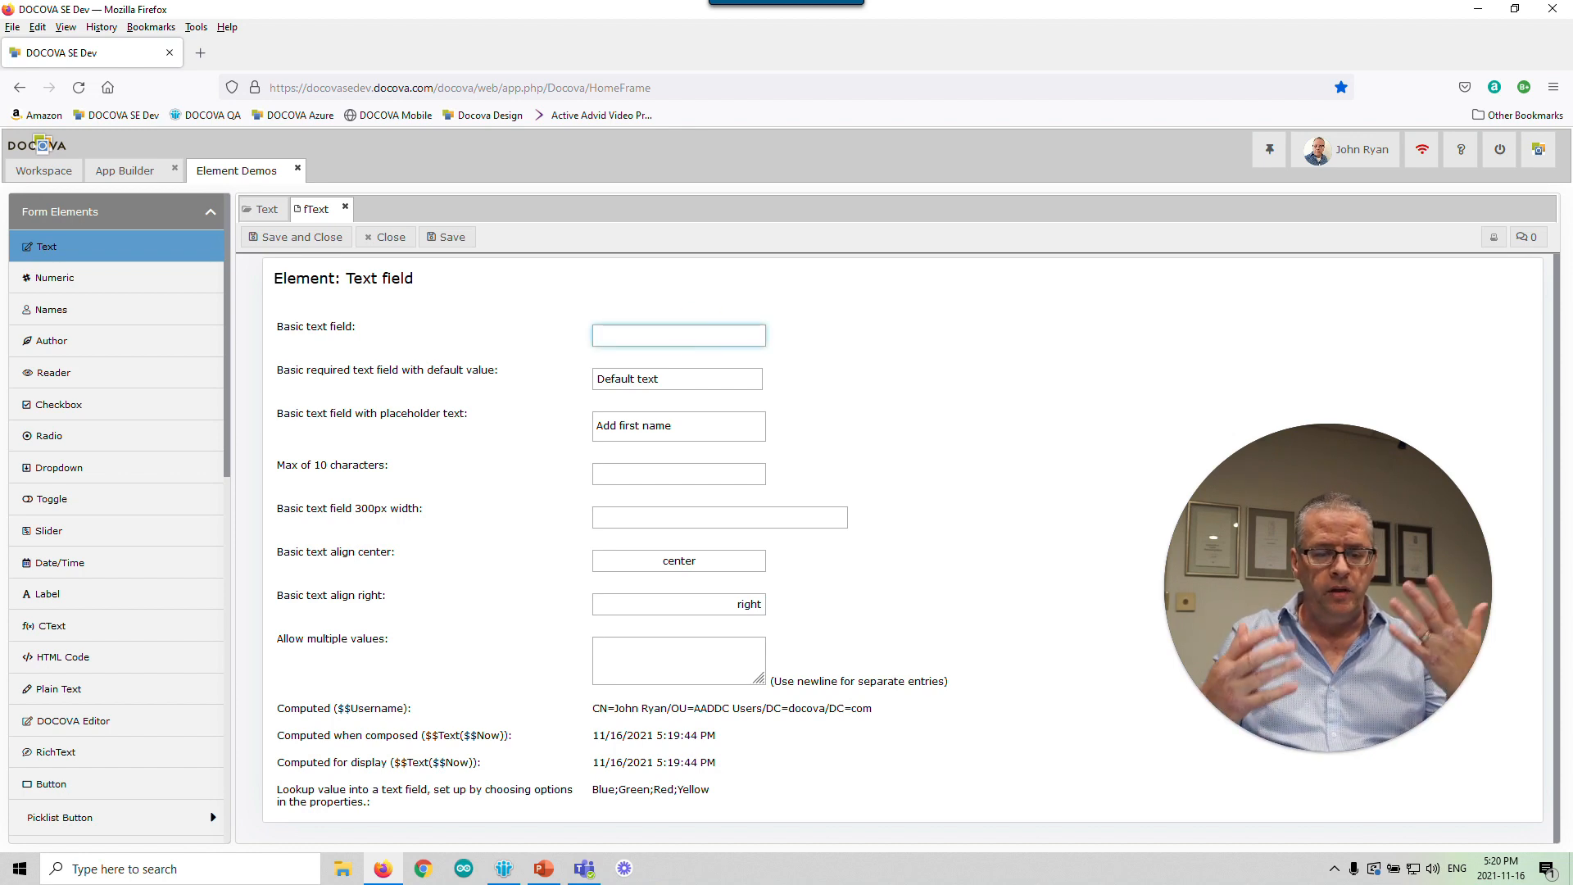
Enter Demo in the Basic text field and move to the required field with the default value
type("S")
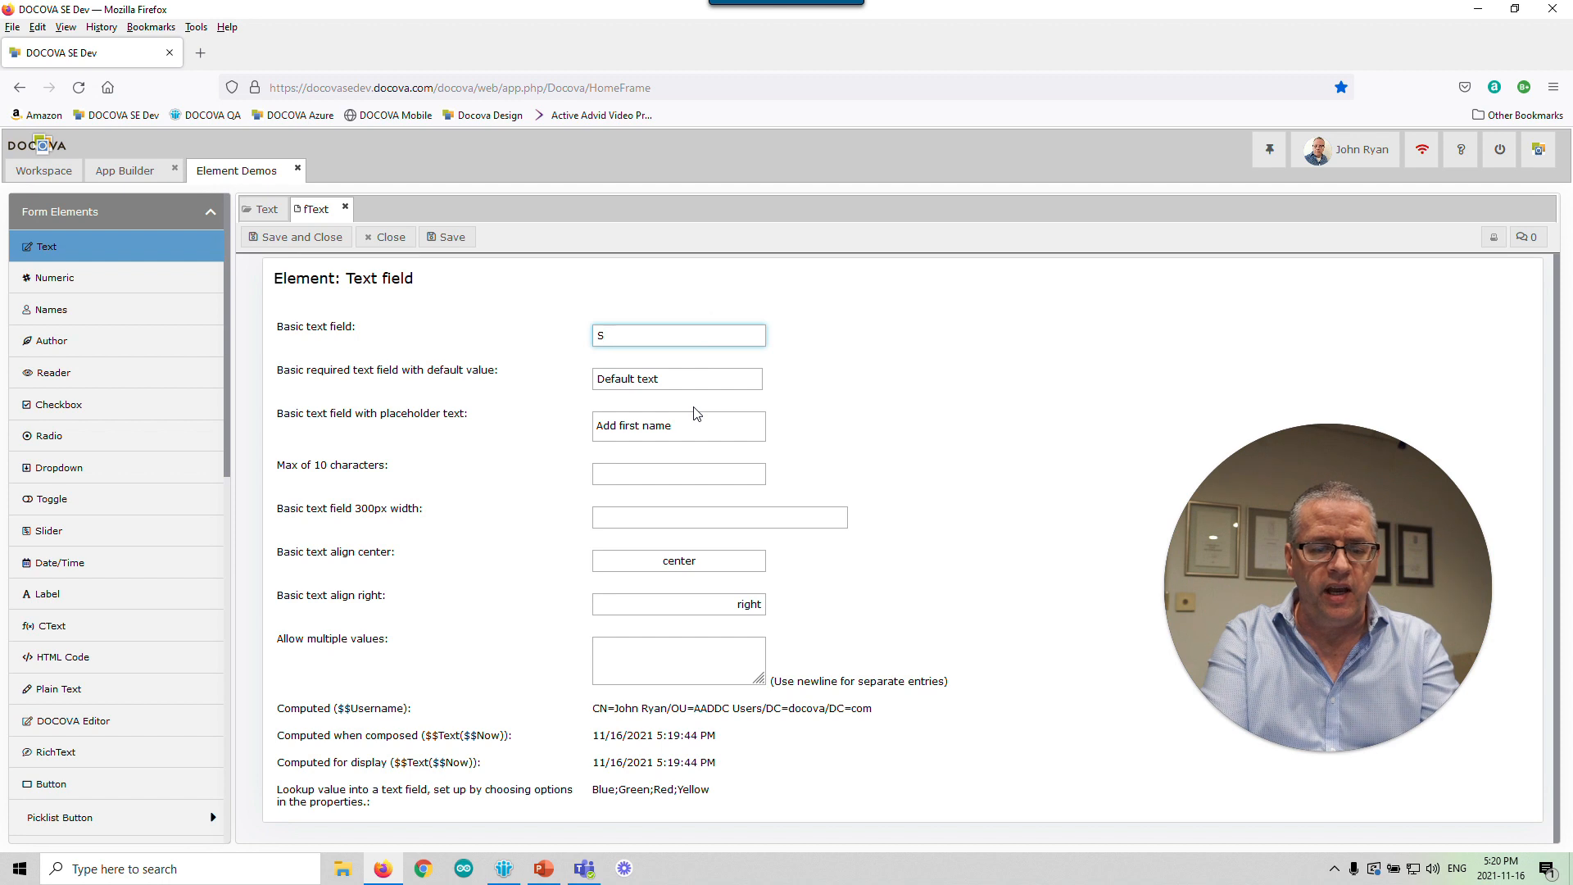
key("BackSpace")
type("Demo")
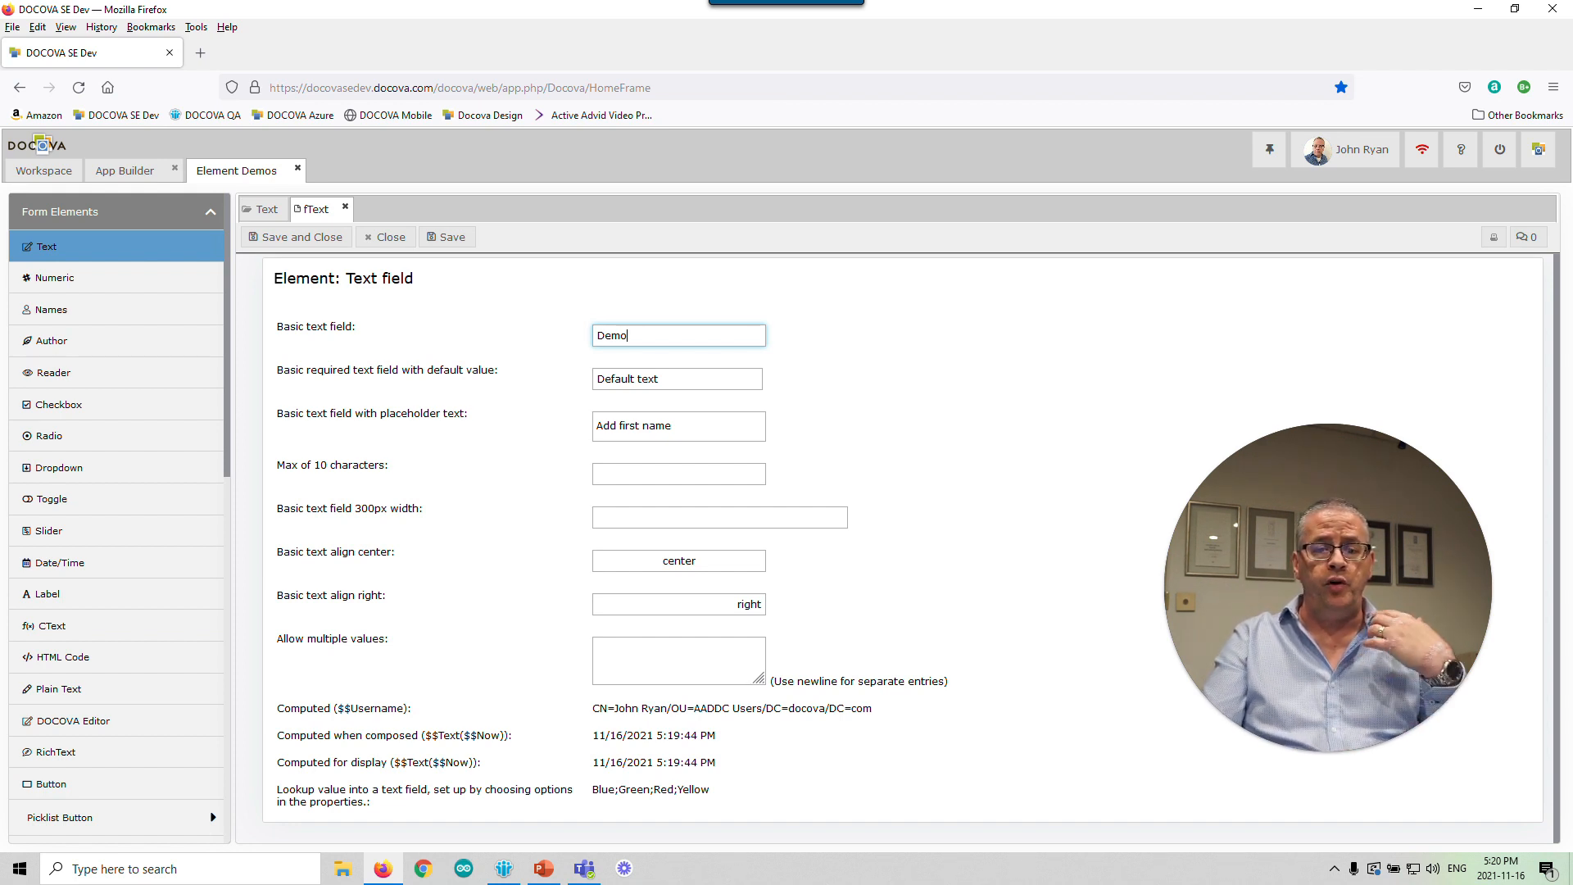
left_click(725, 378)
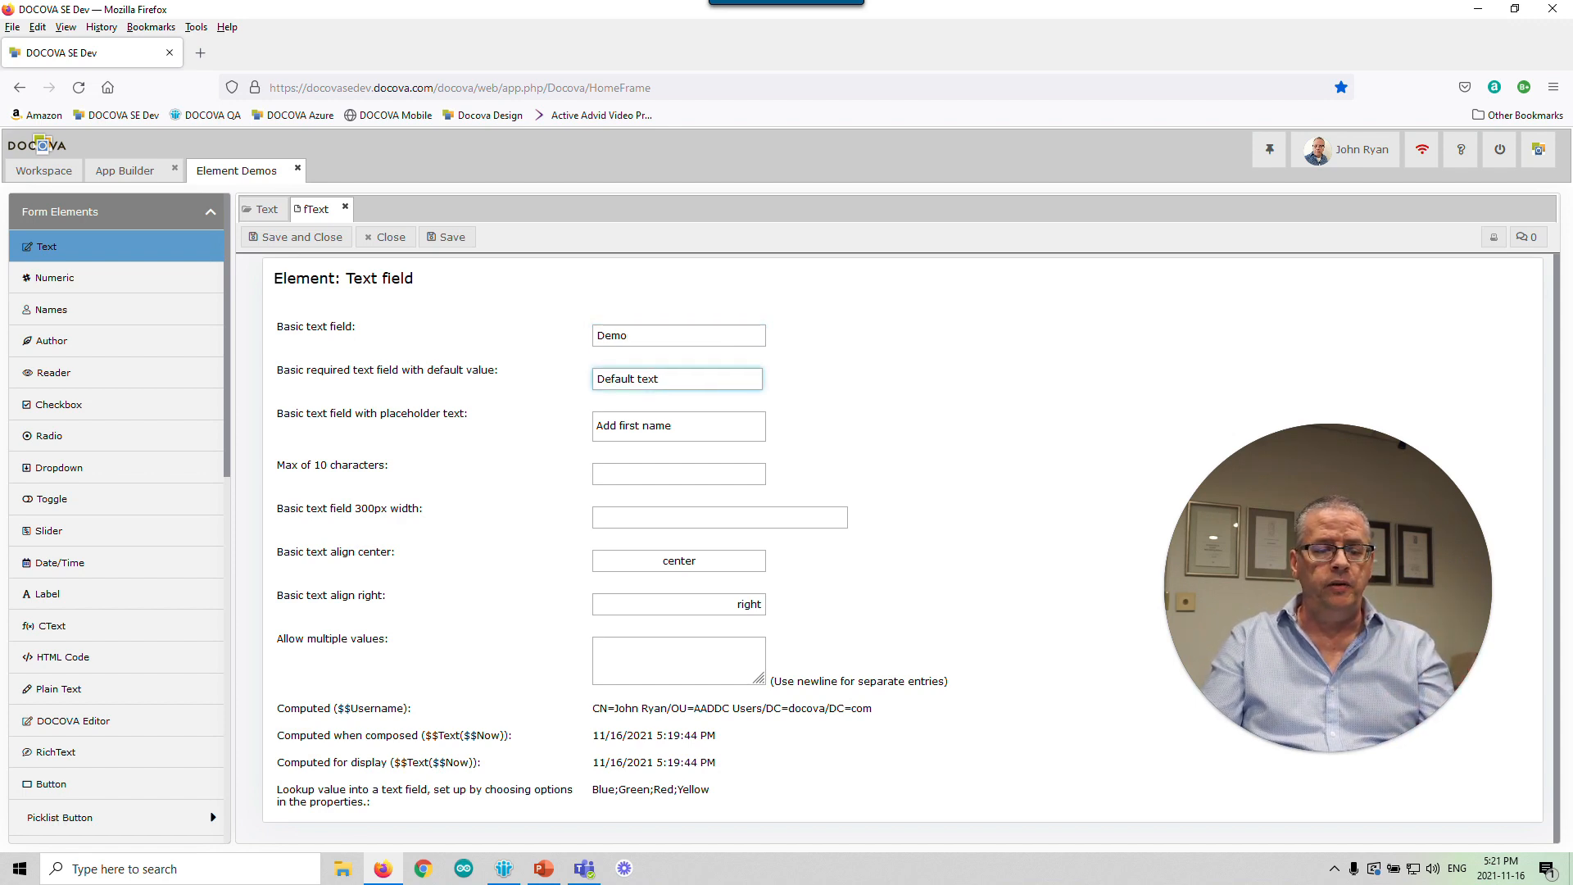
Enter a first name in the text field with placeholder text
left_click(718, 426)
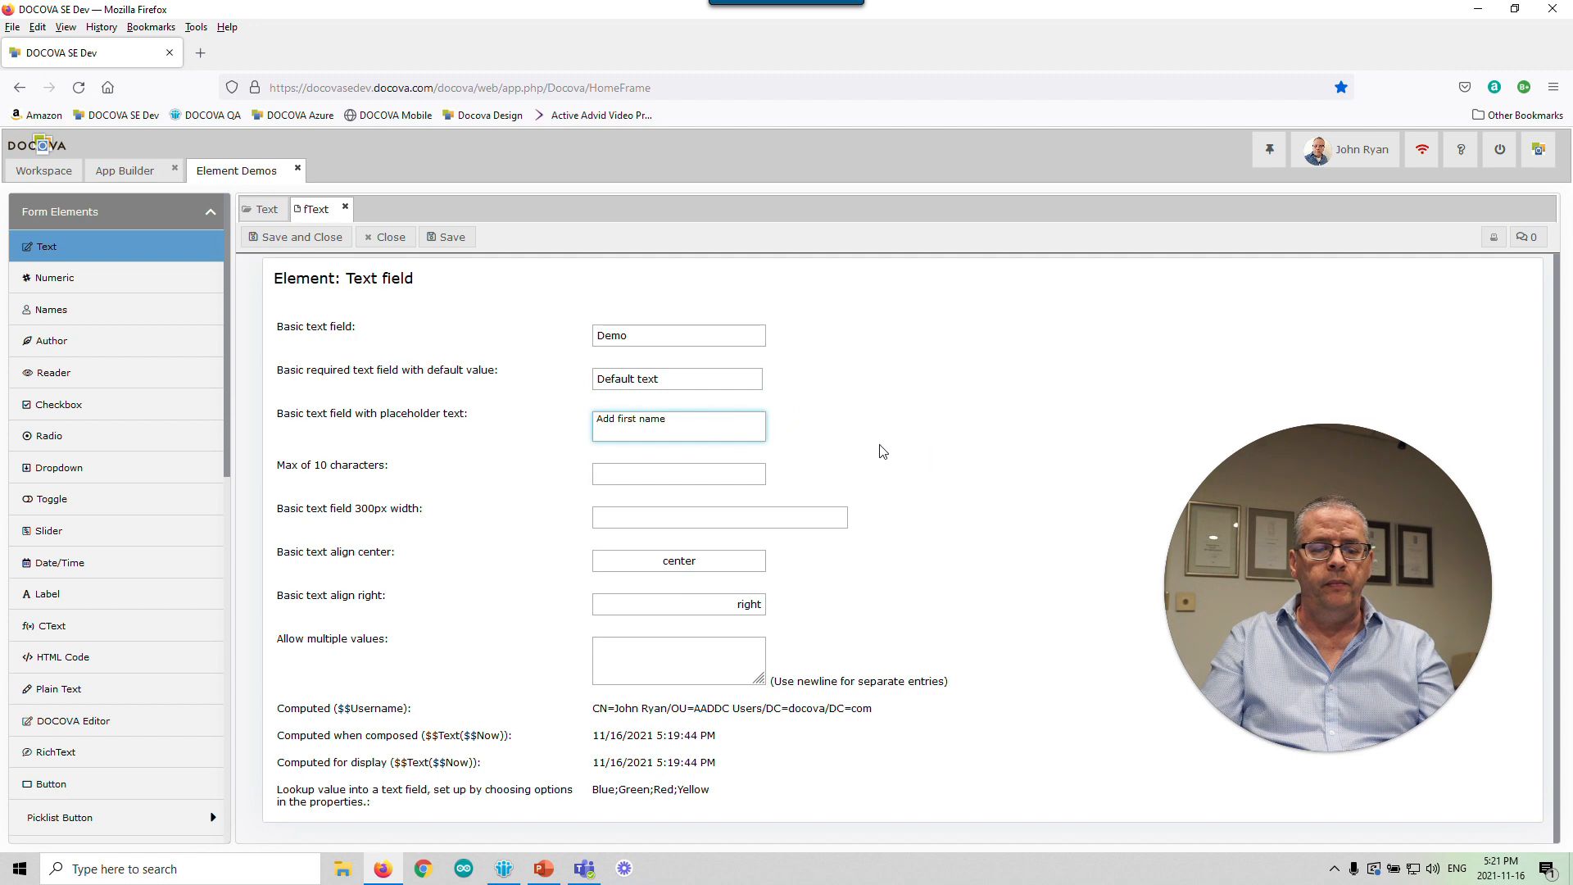
left_click(857, 436)
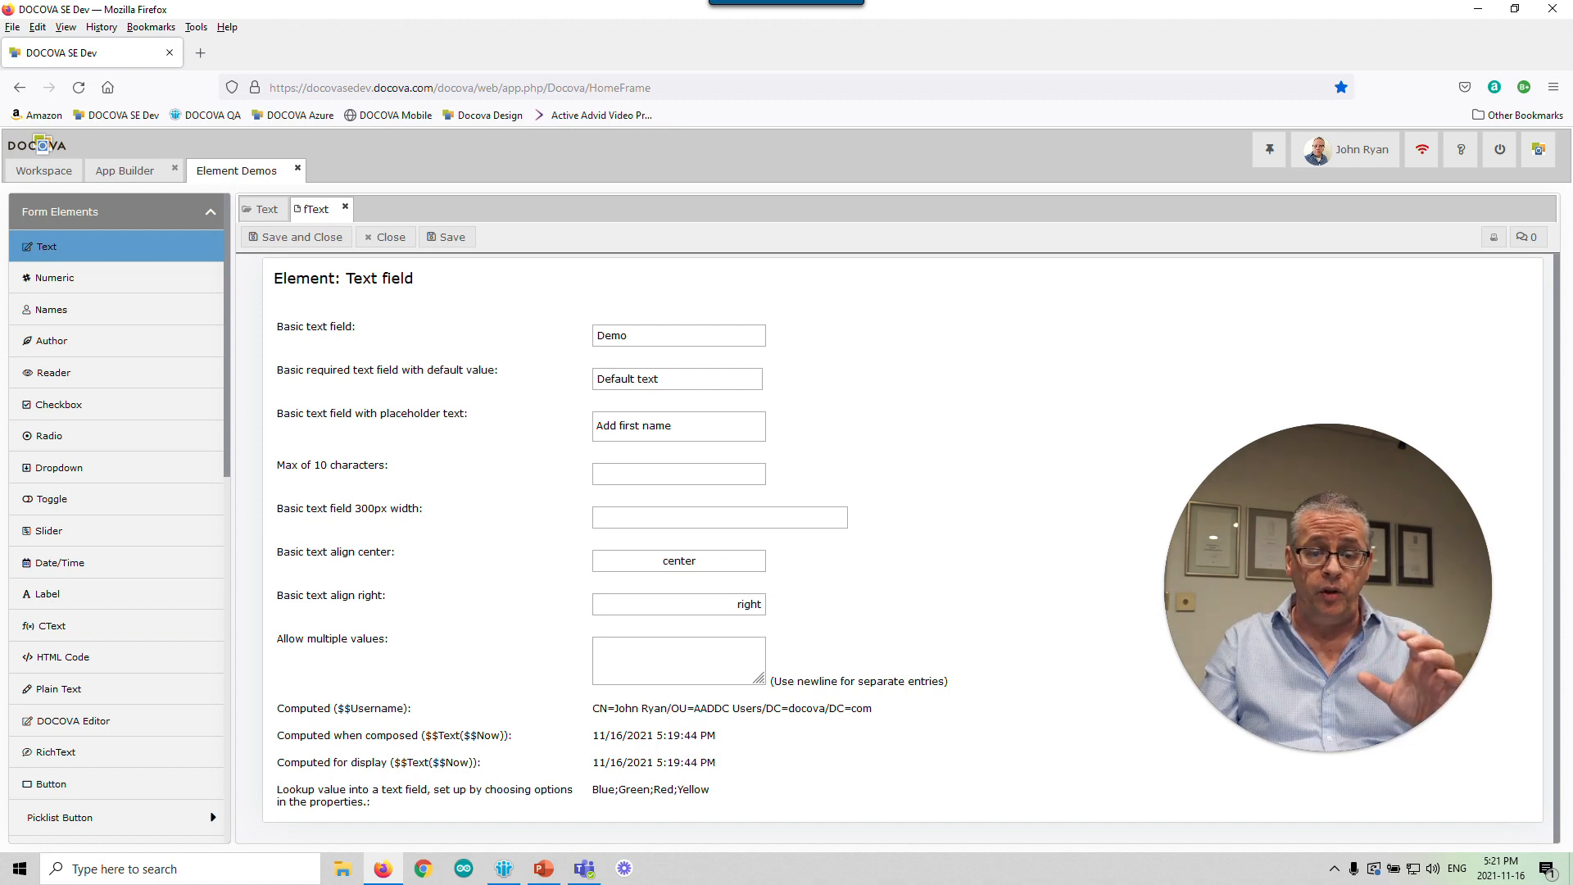
left_click(702, 425)
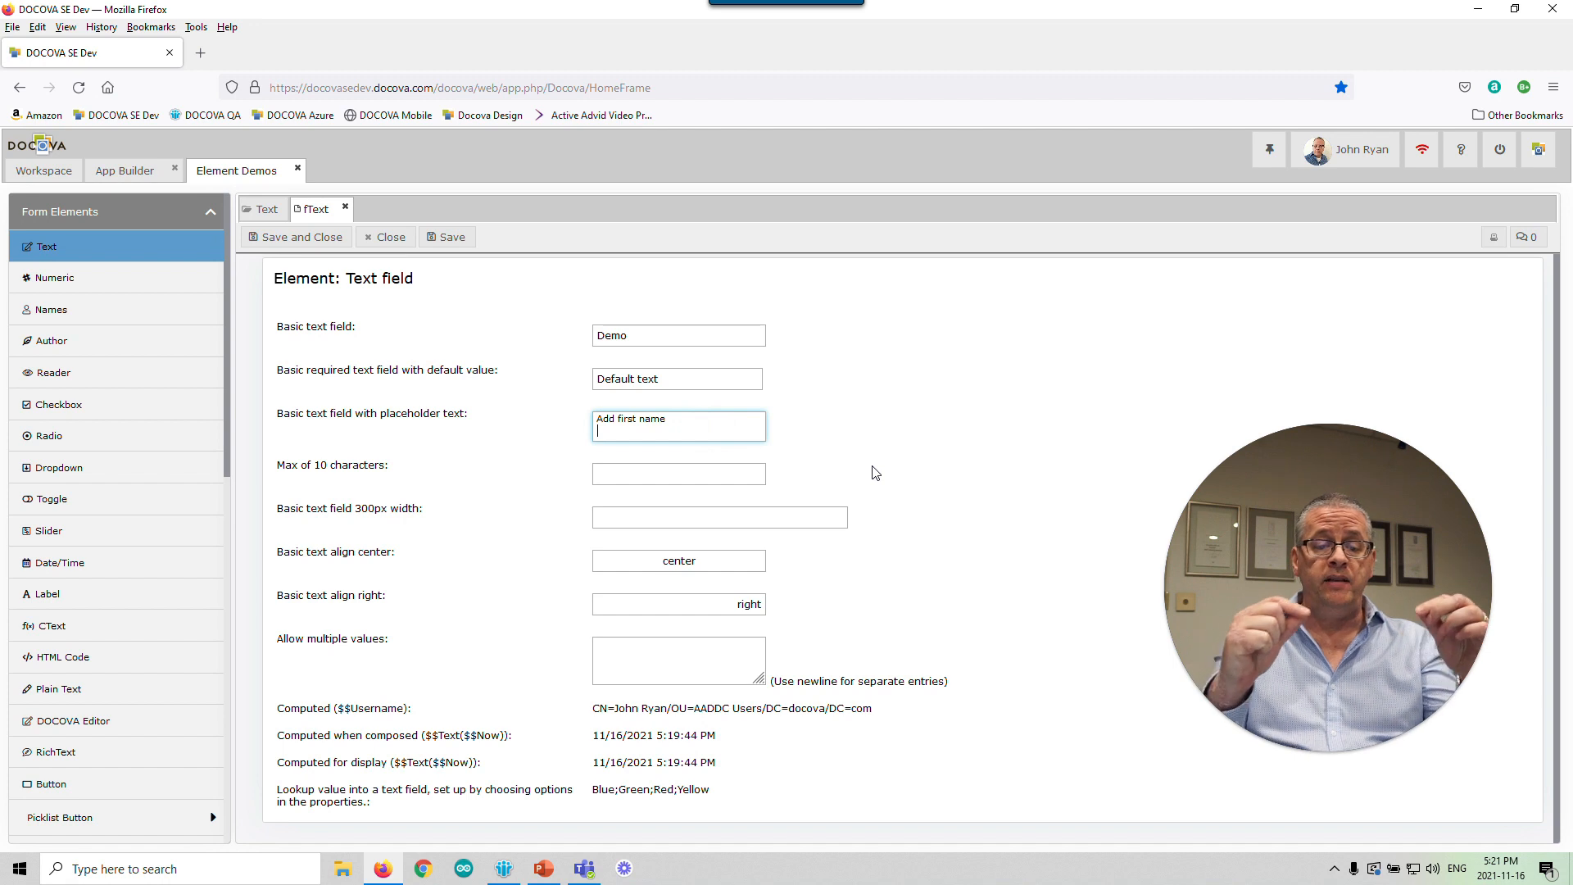
type("JOhn")
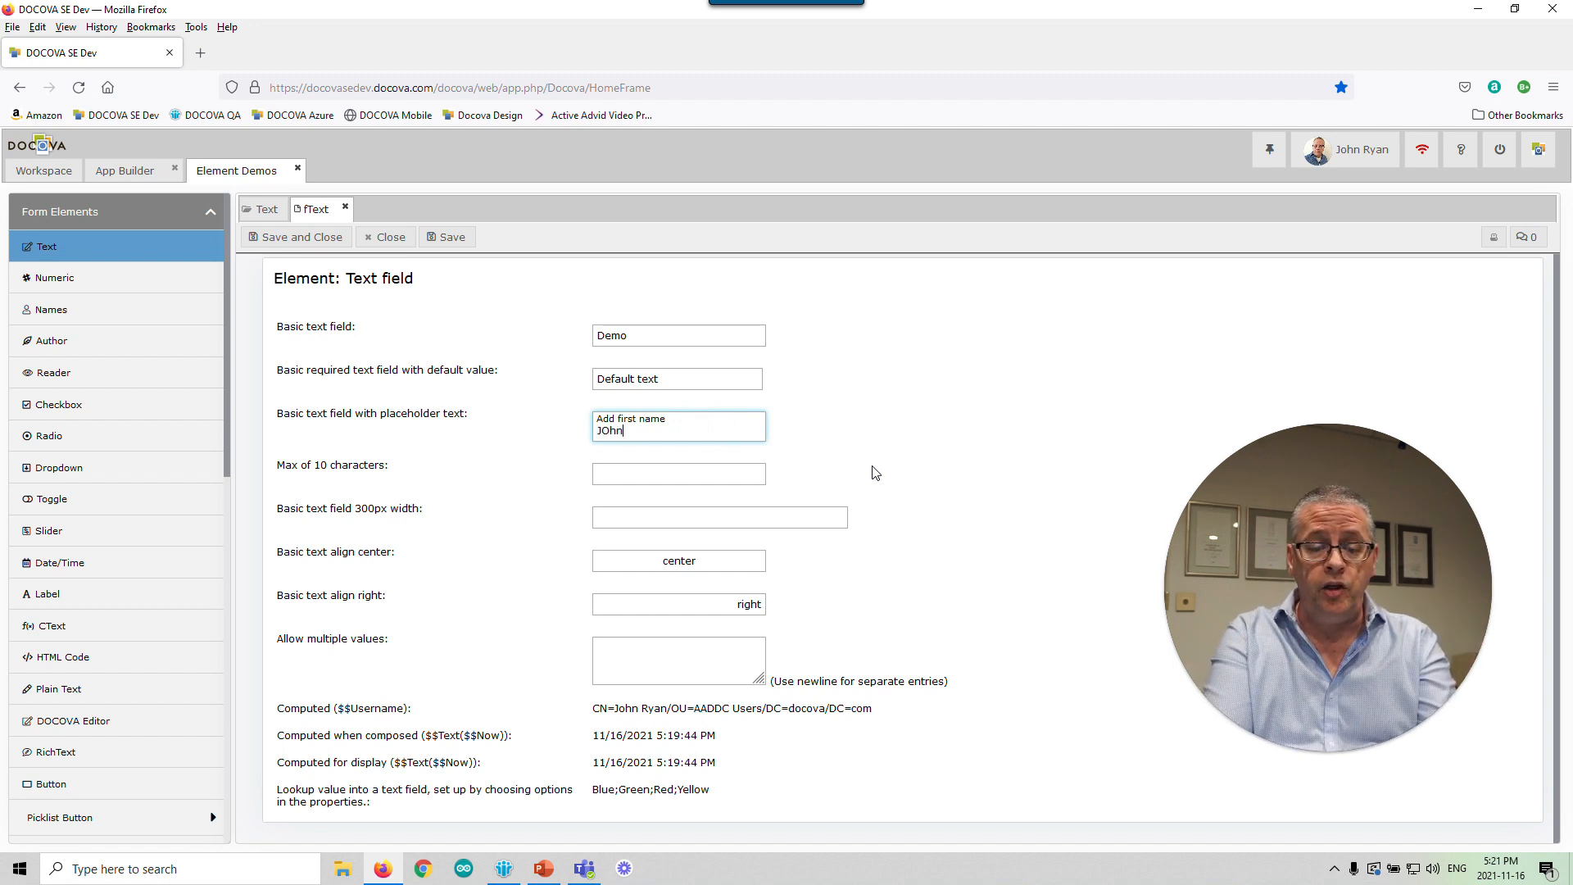
key("BackSpace")
key("BackSpace")
key("BackSpace")
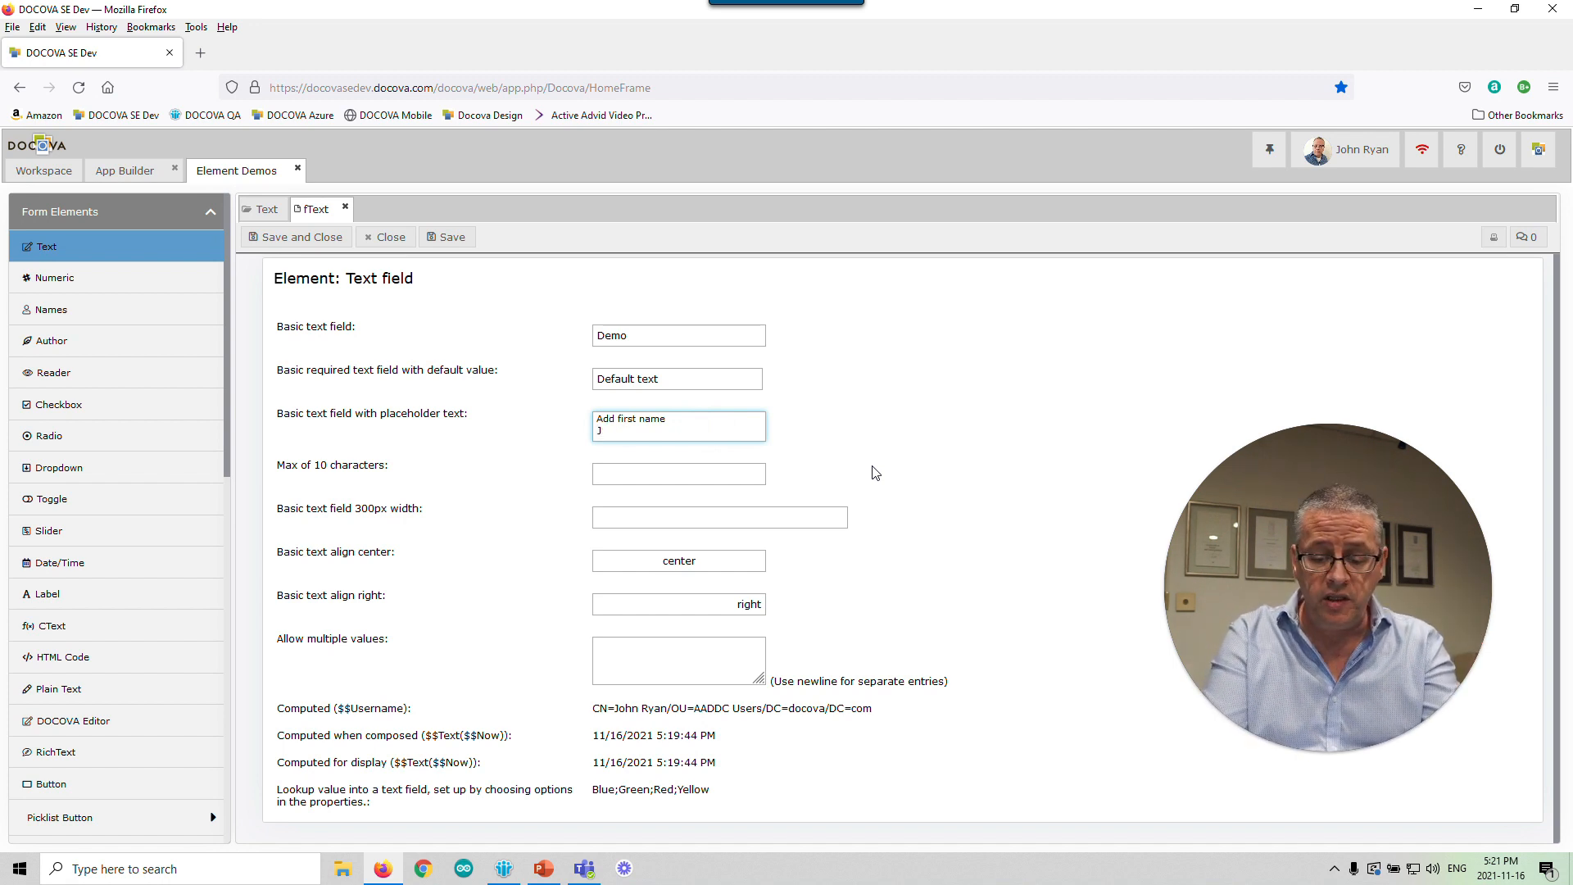
type("ohn")
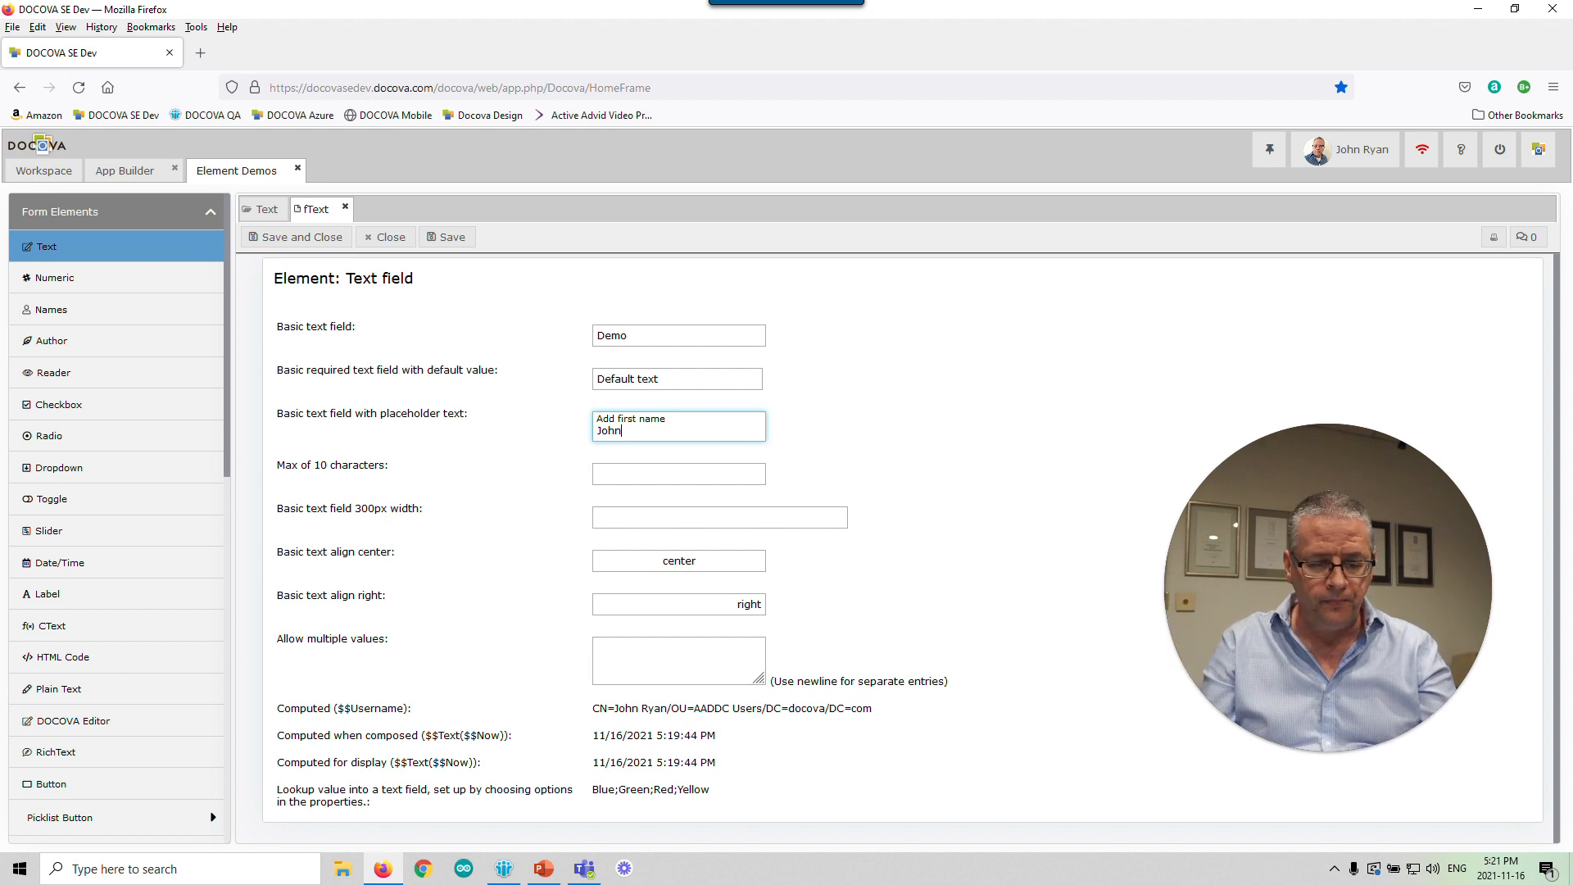
left_click(712, 473)
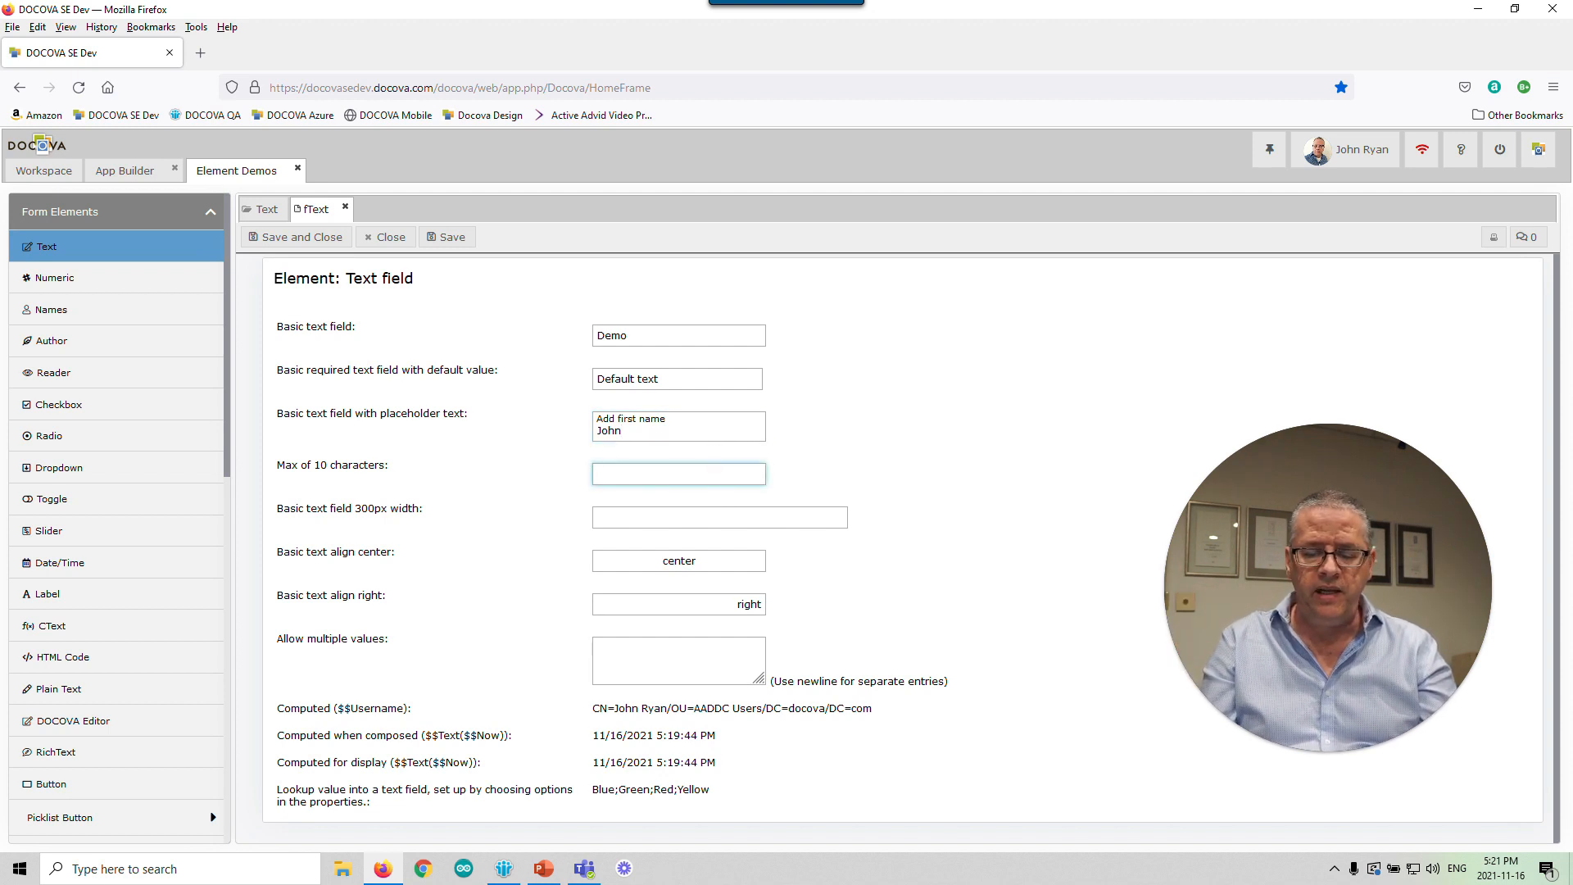
type("01234")
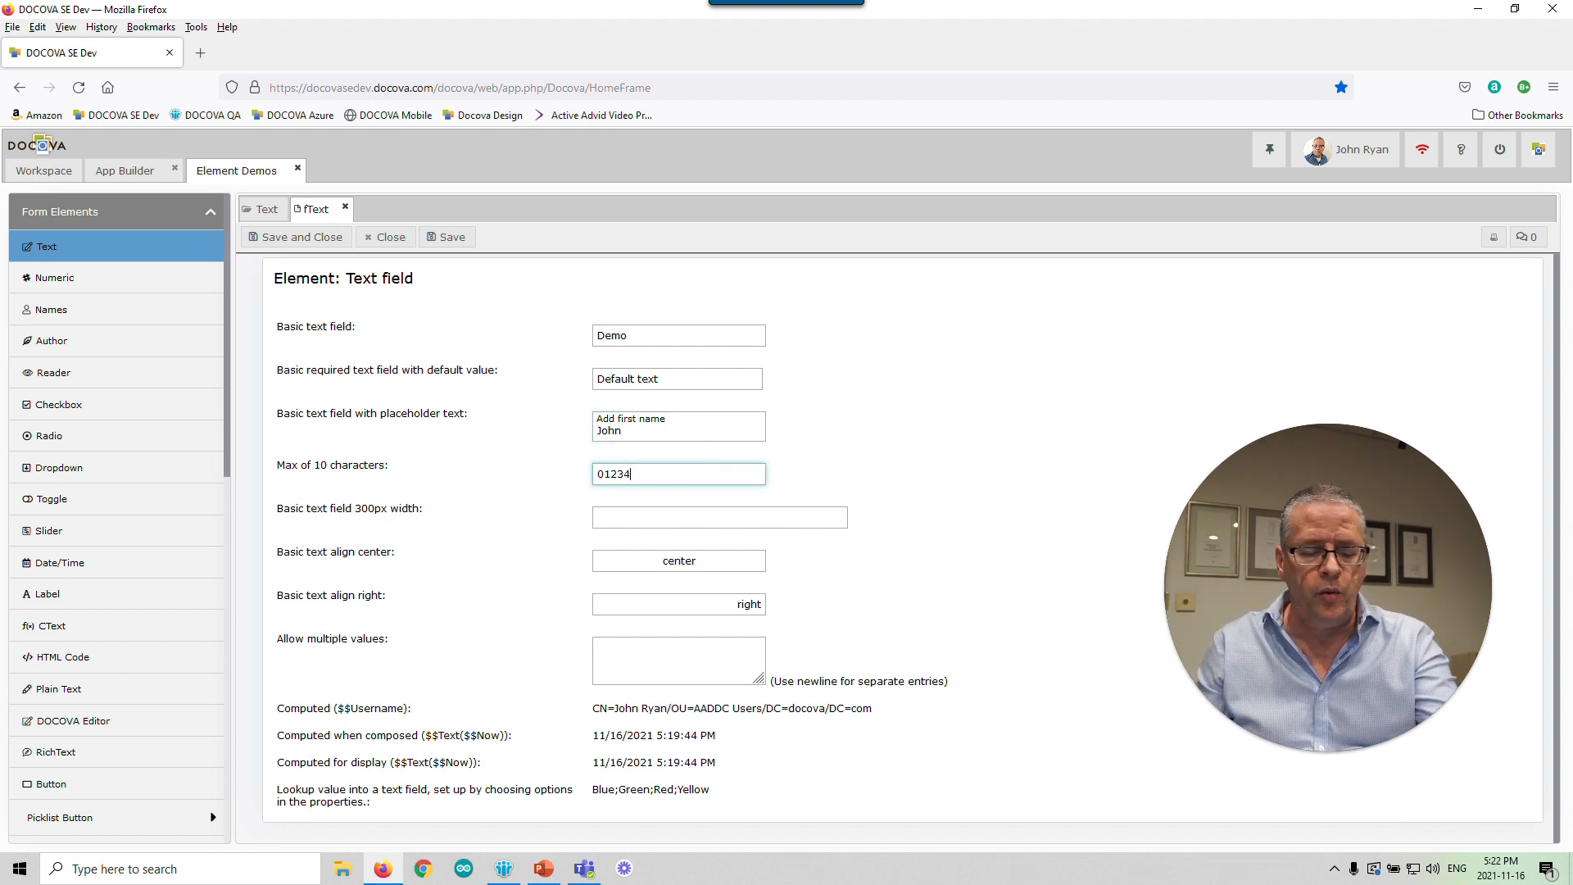
type("56789")
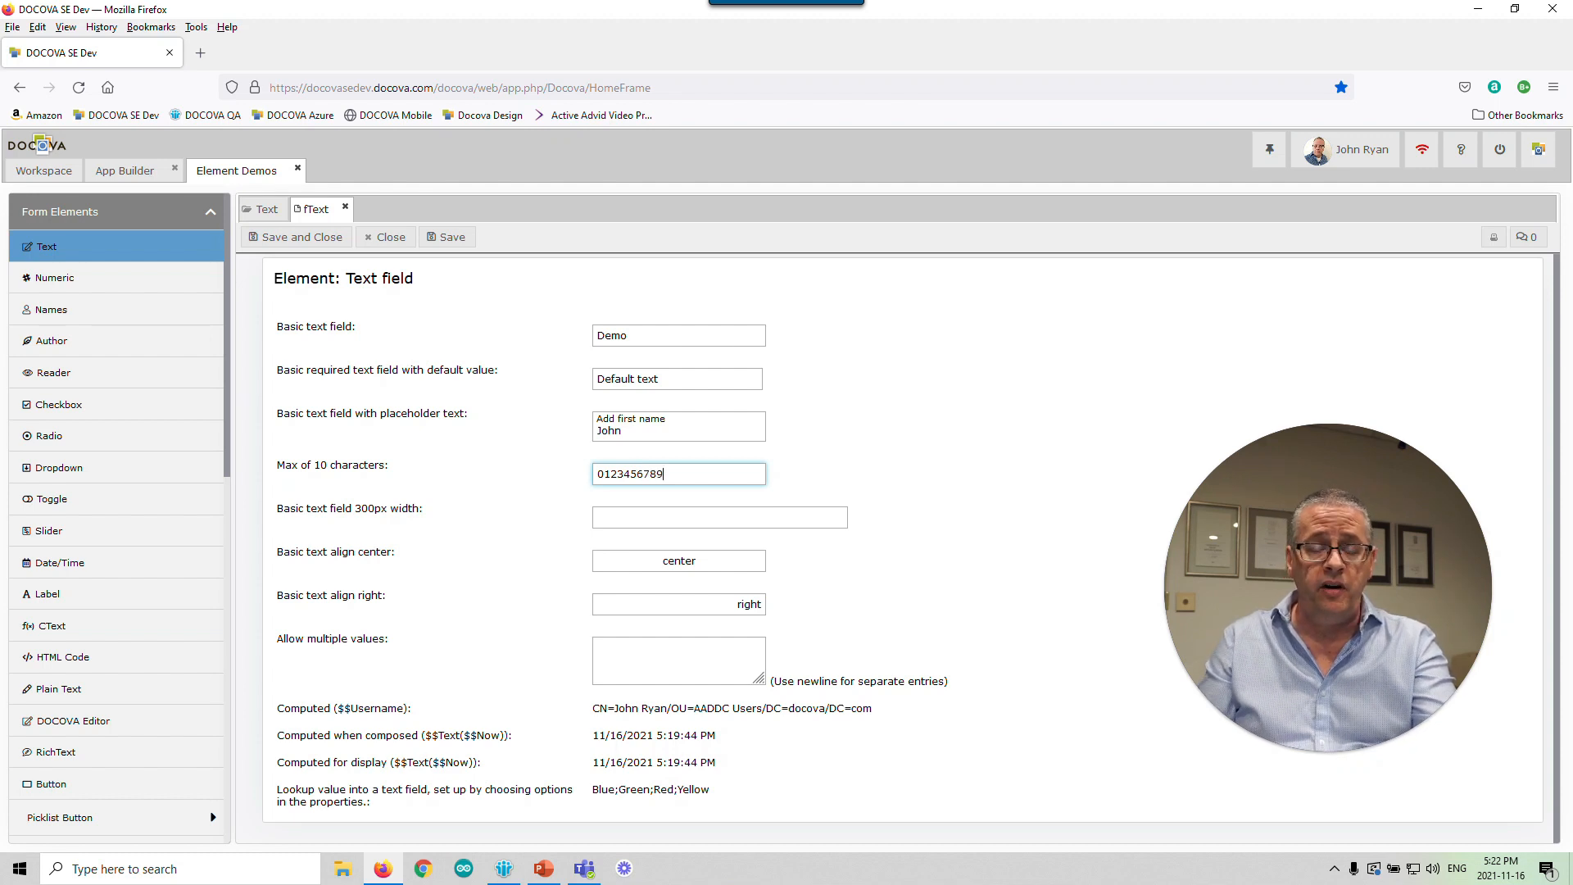
Check the 300px width, center-aligned and right-aligned text fields by placing the cursor in each one
left_click(721, 516)
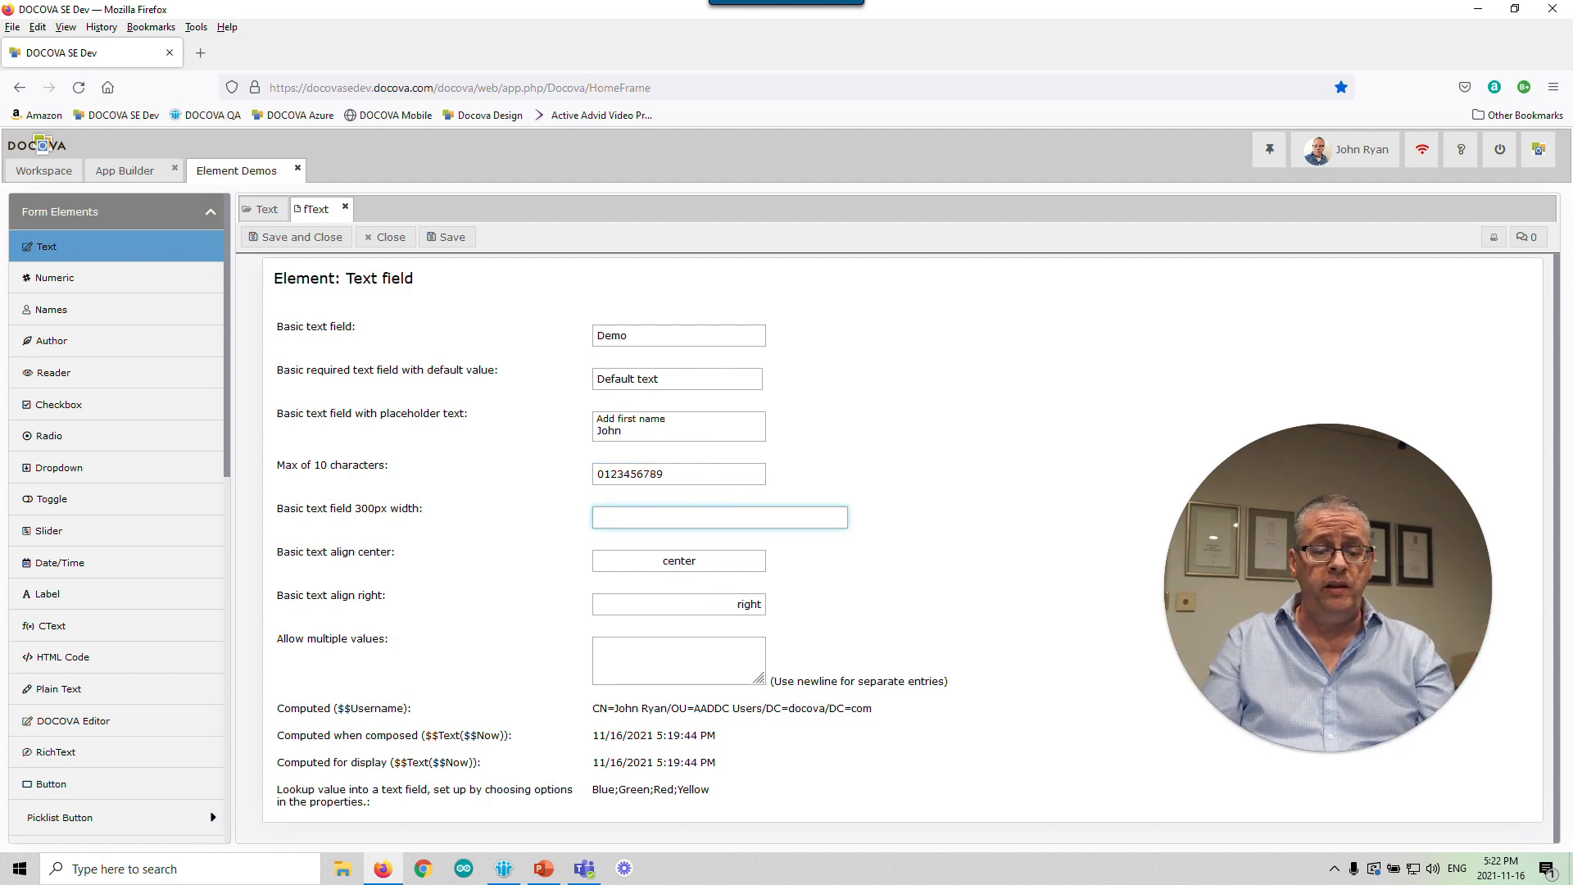
left_click(705, 557)
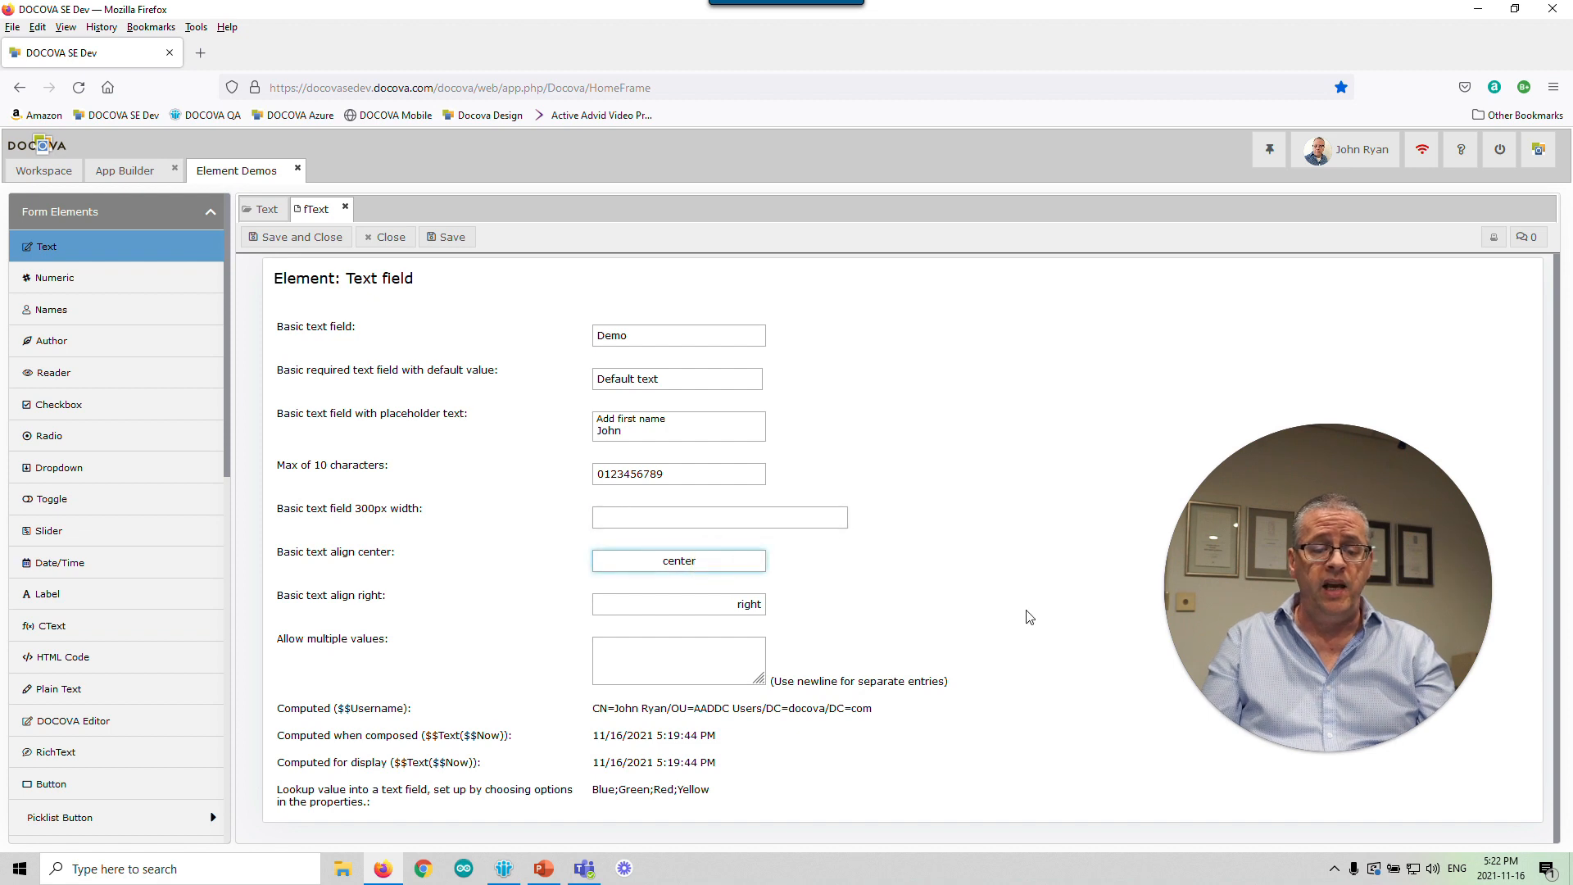
left_click(719, 604)
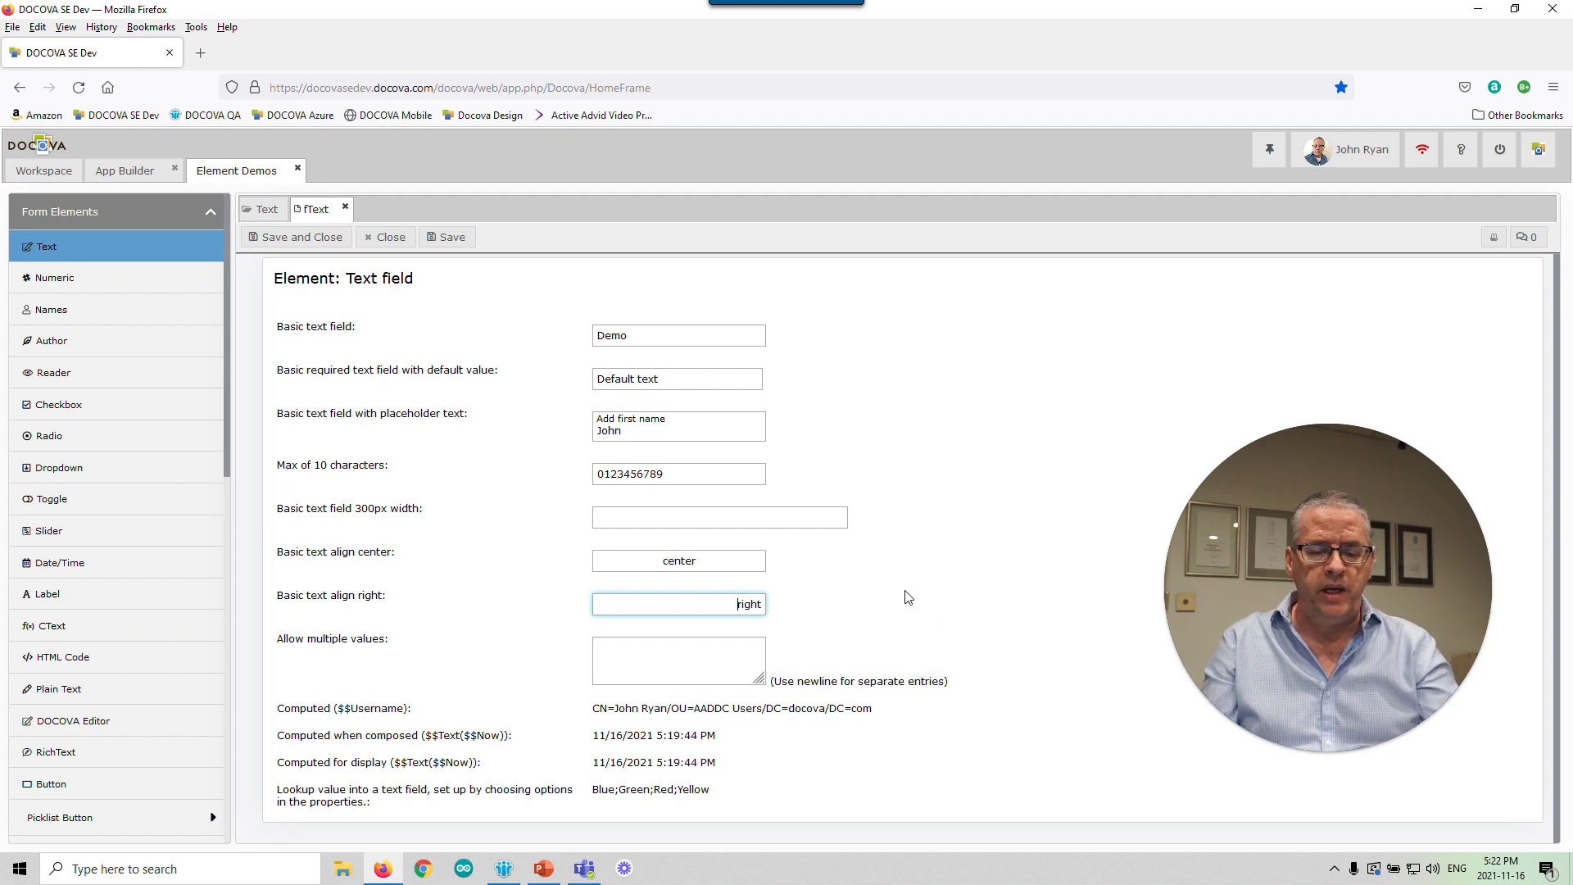
Enter Red and Blue on separate lines in the Allow multiple values field
left_click(703, 654)
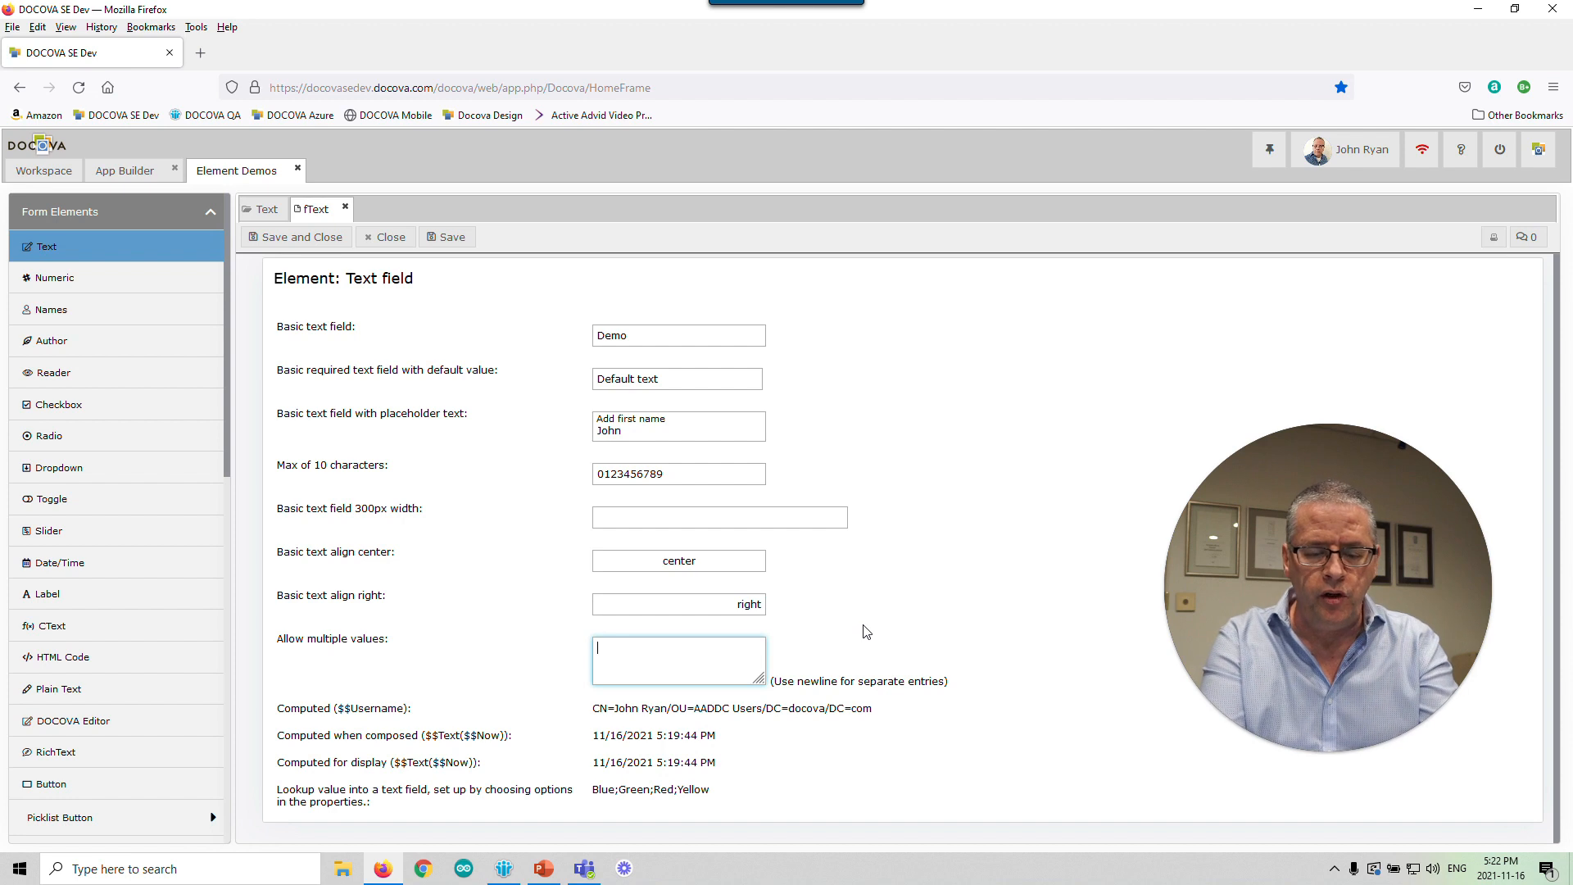
type("Red ")
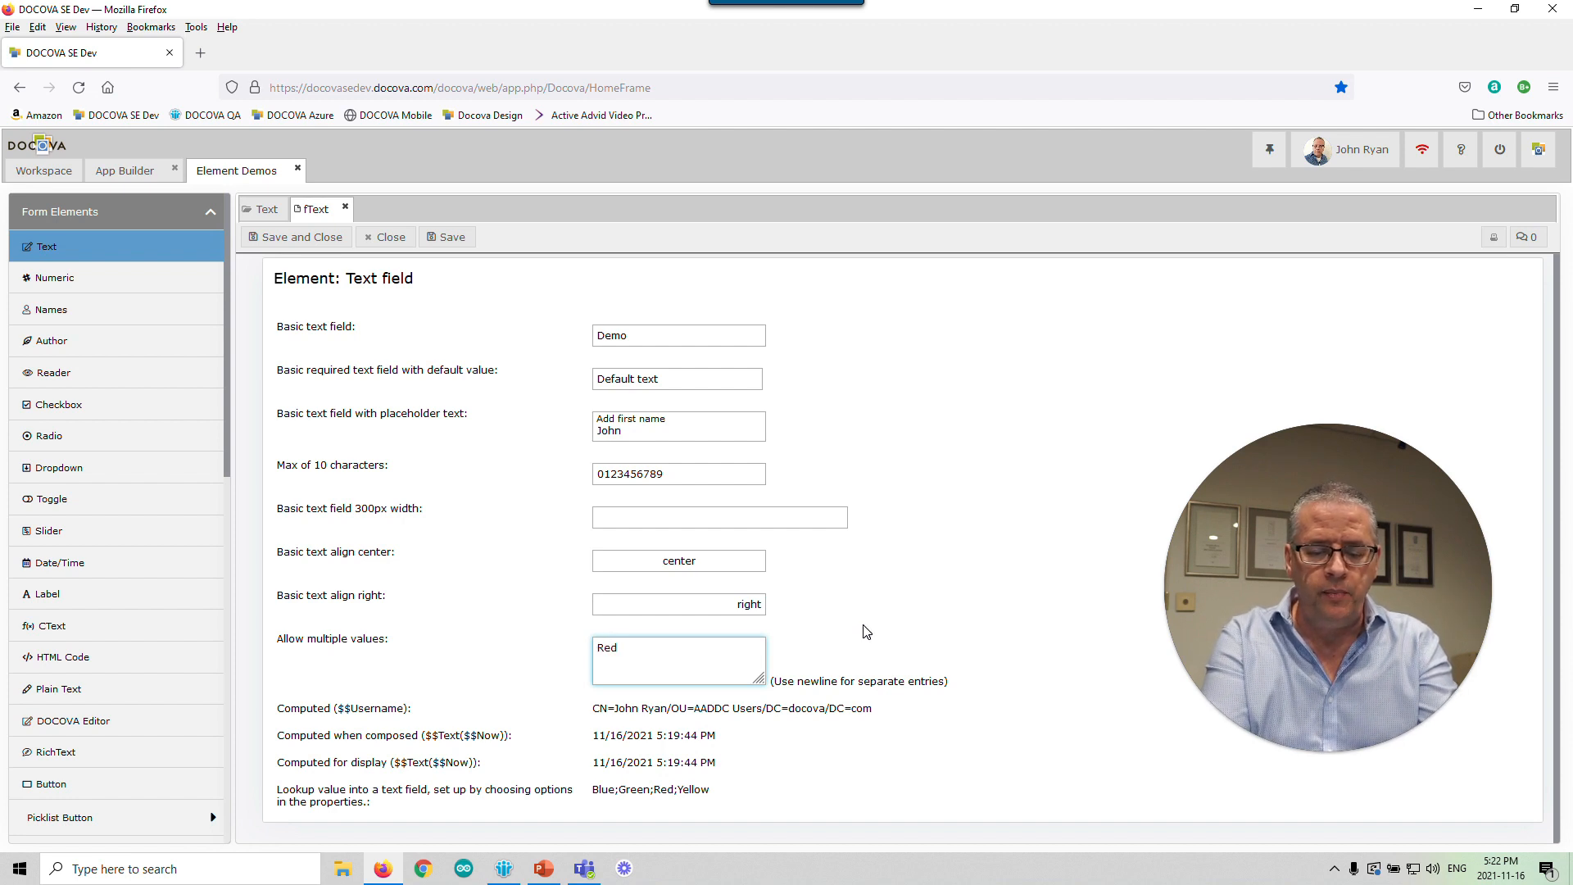
type("Blue")
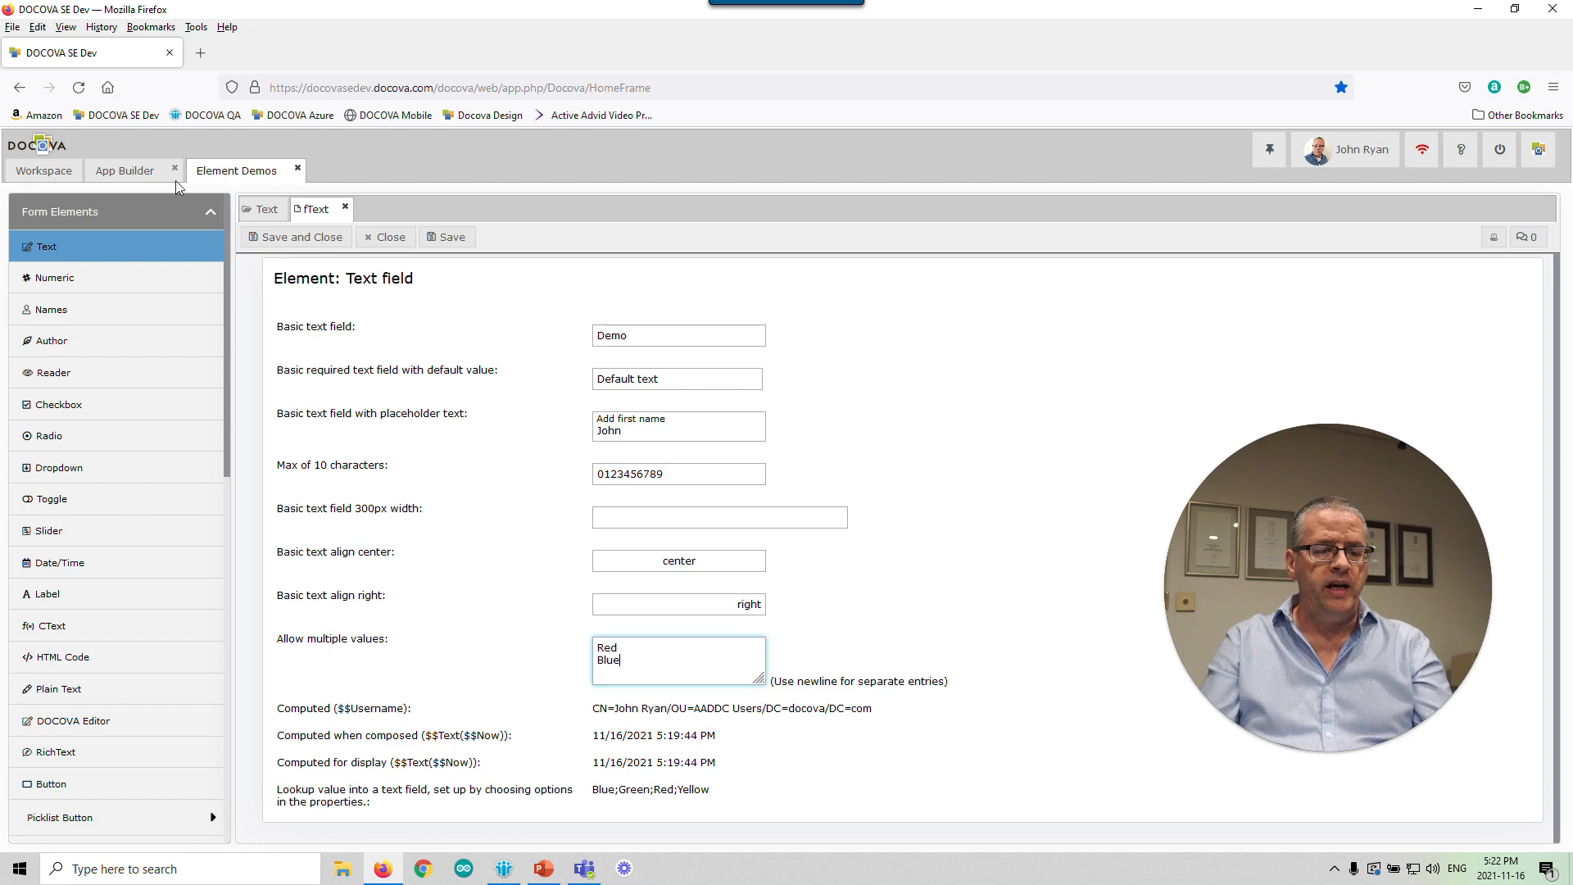
View the value formula of the computed field txt_input_9 in the App Builder form design, and close it without changes
left_click(124, 171)
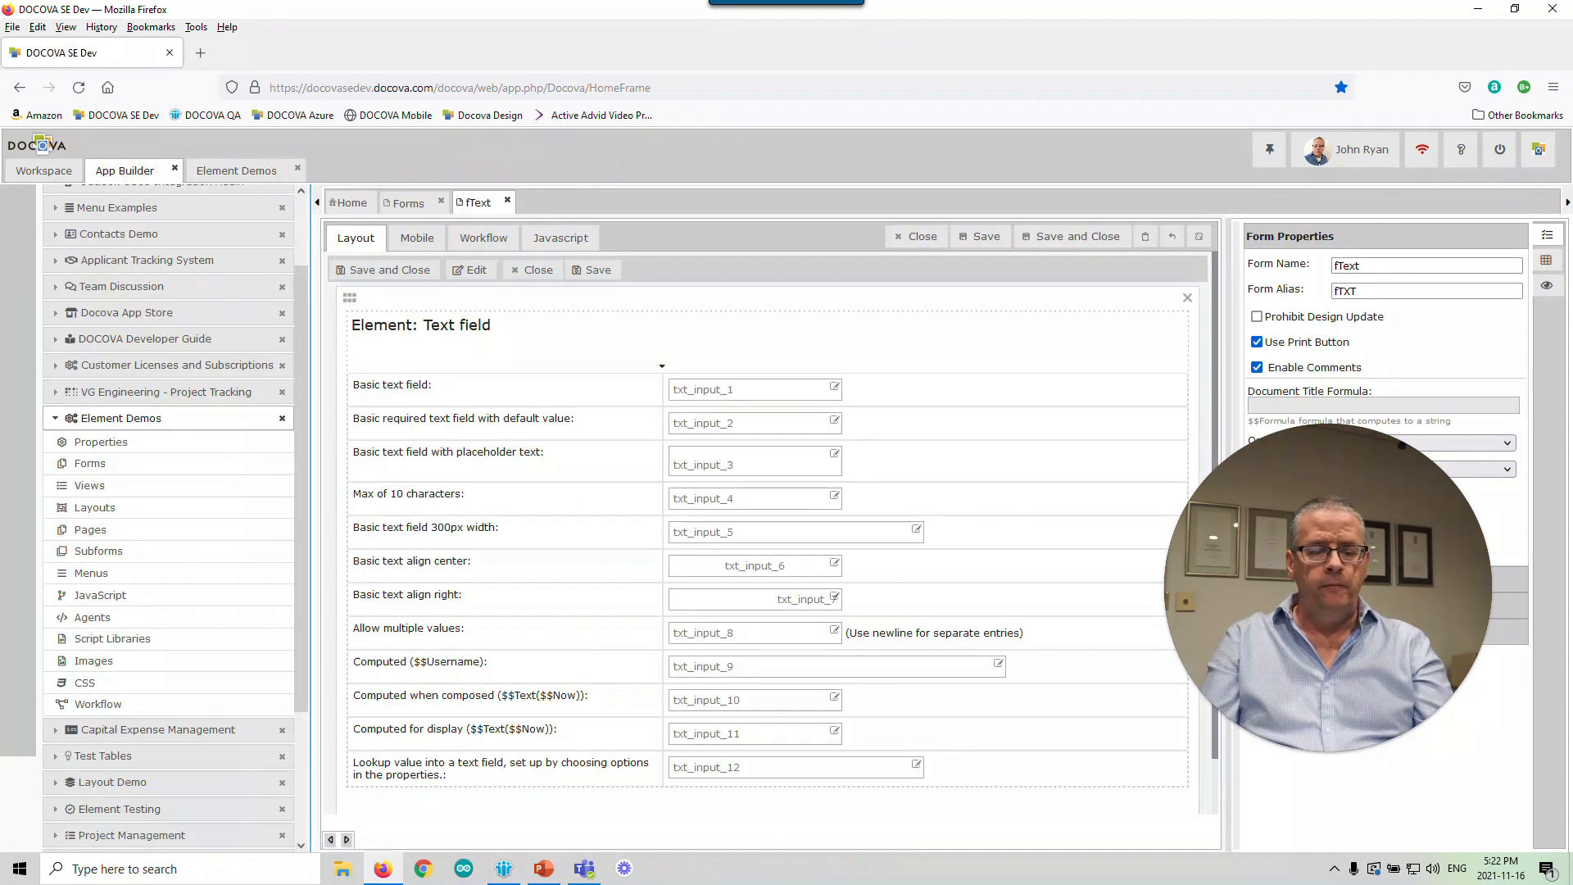
left_click(761, 667)
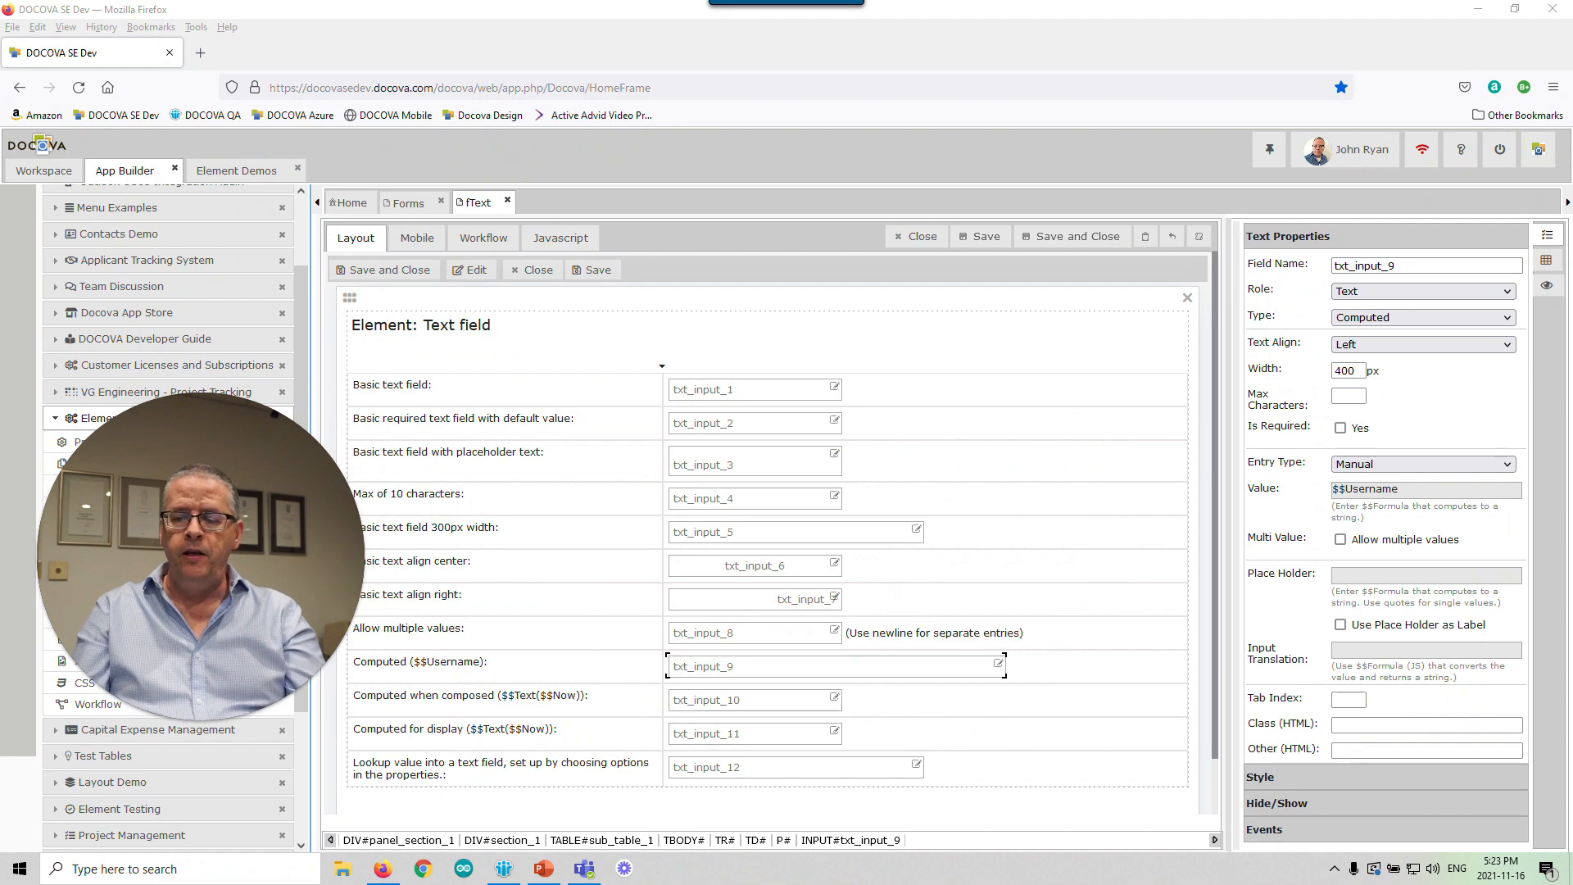
left_click(1411, 490)
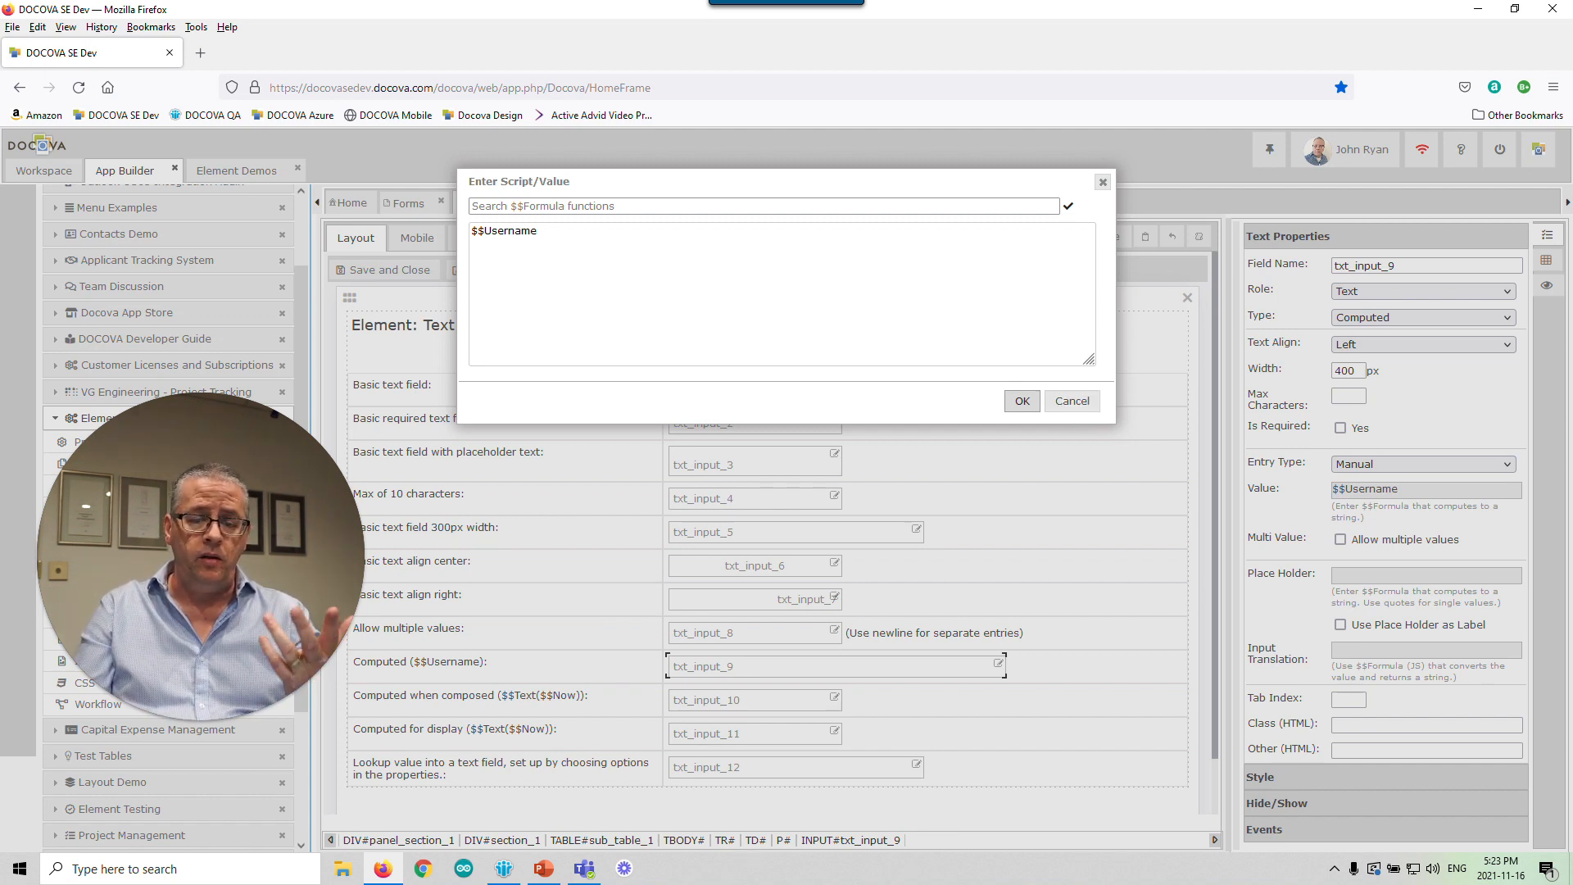
left_click(1071, 401)
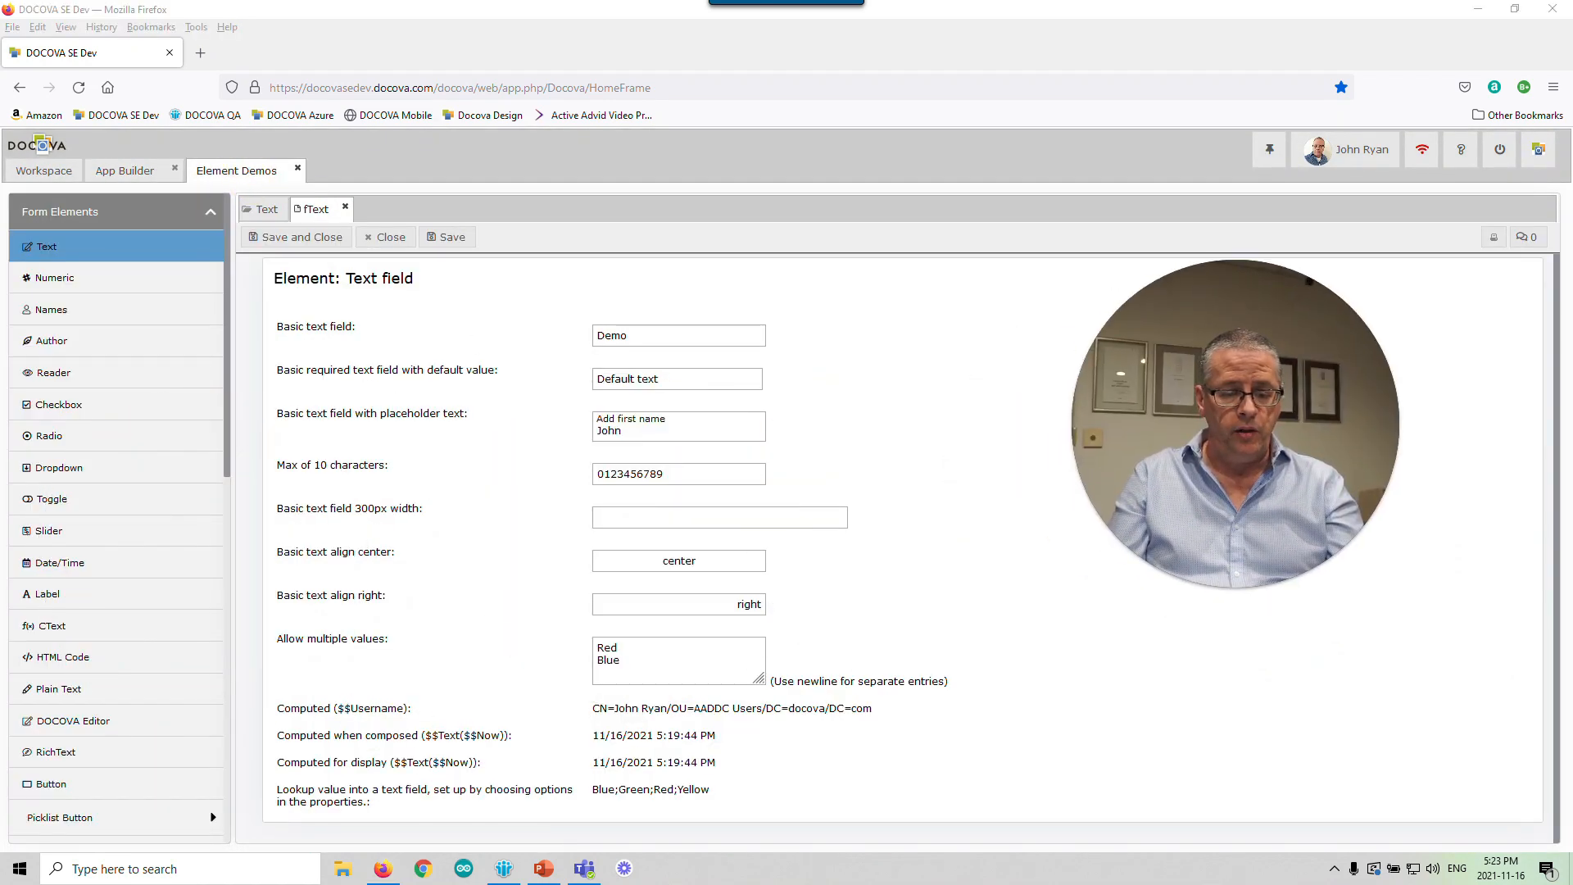
Examine the computed username, computed when composed, computed for display and lookup values in the fText document
left_click_drag(593, 709, 879, 721)
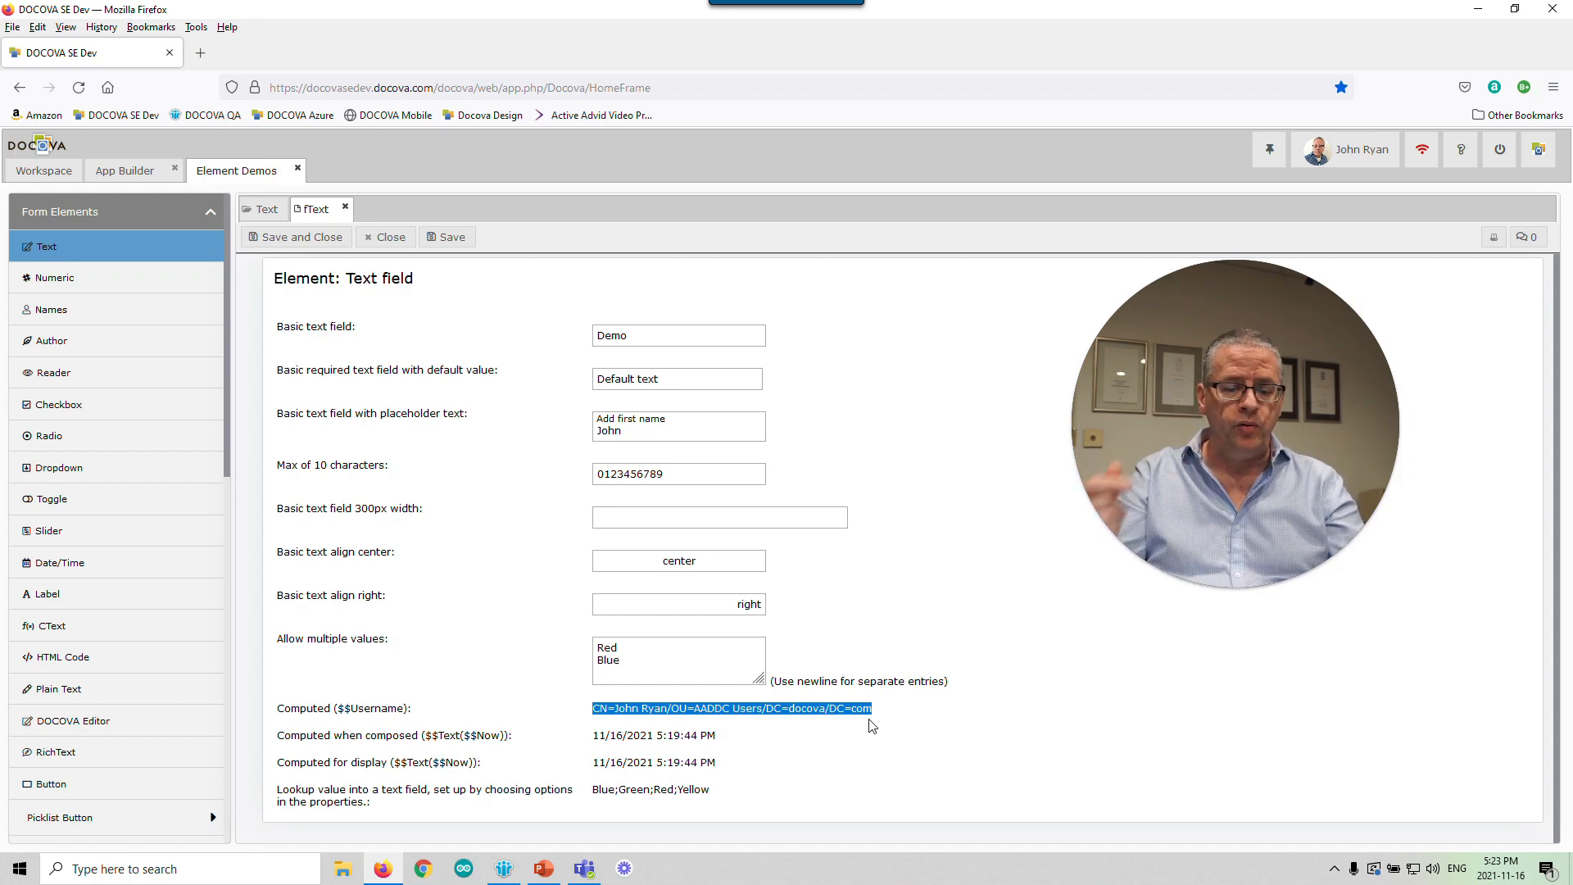
left_click(755, 736)
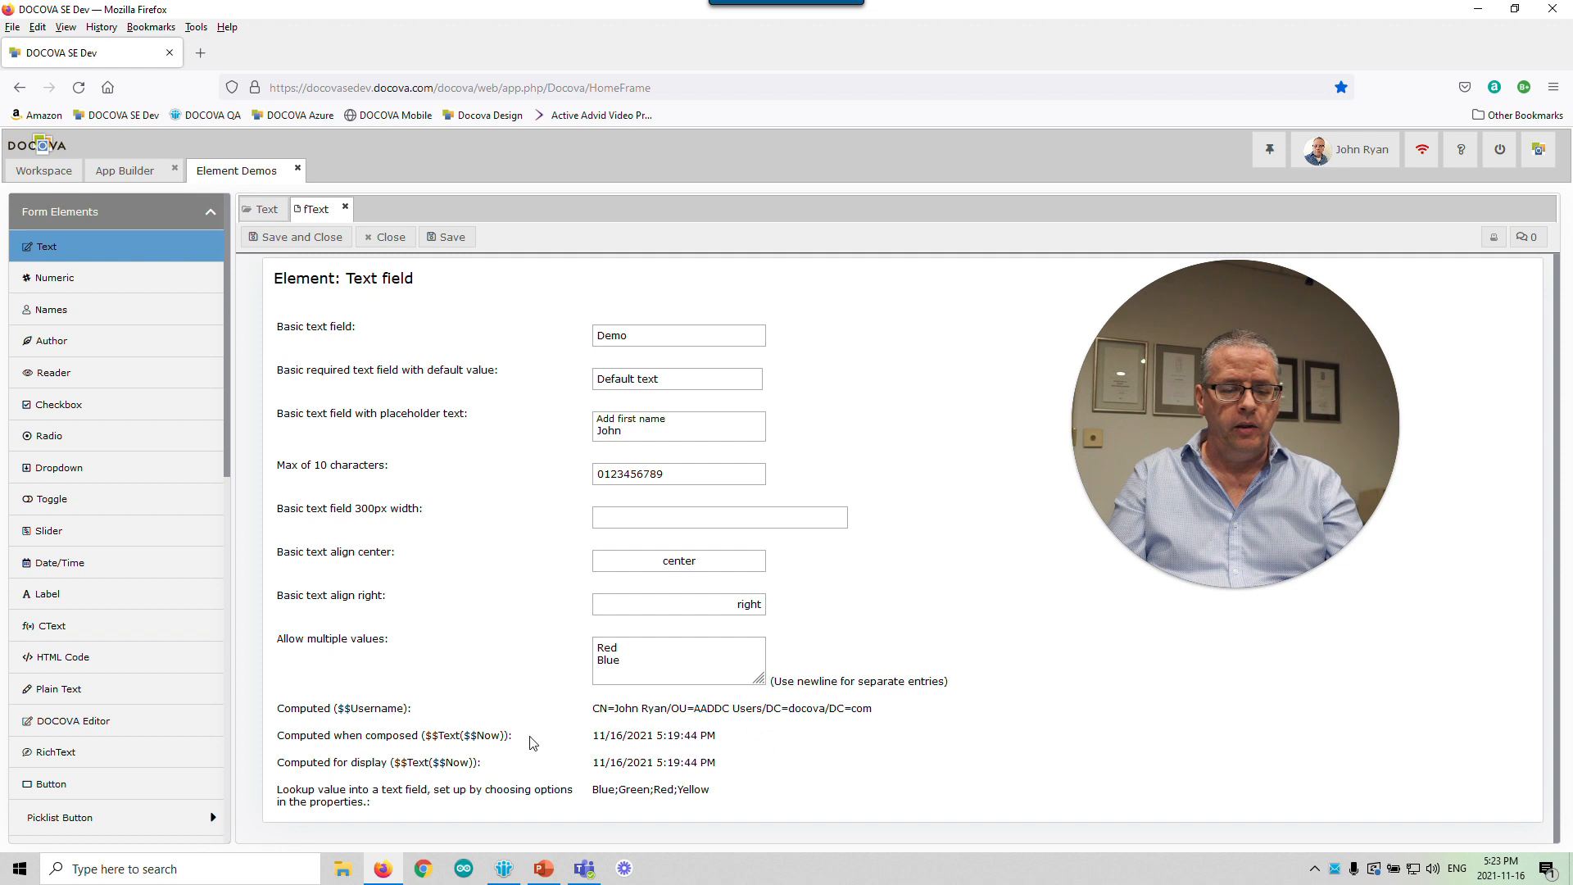
left_click_drag(424, 735, 505, 735)
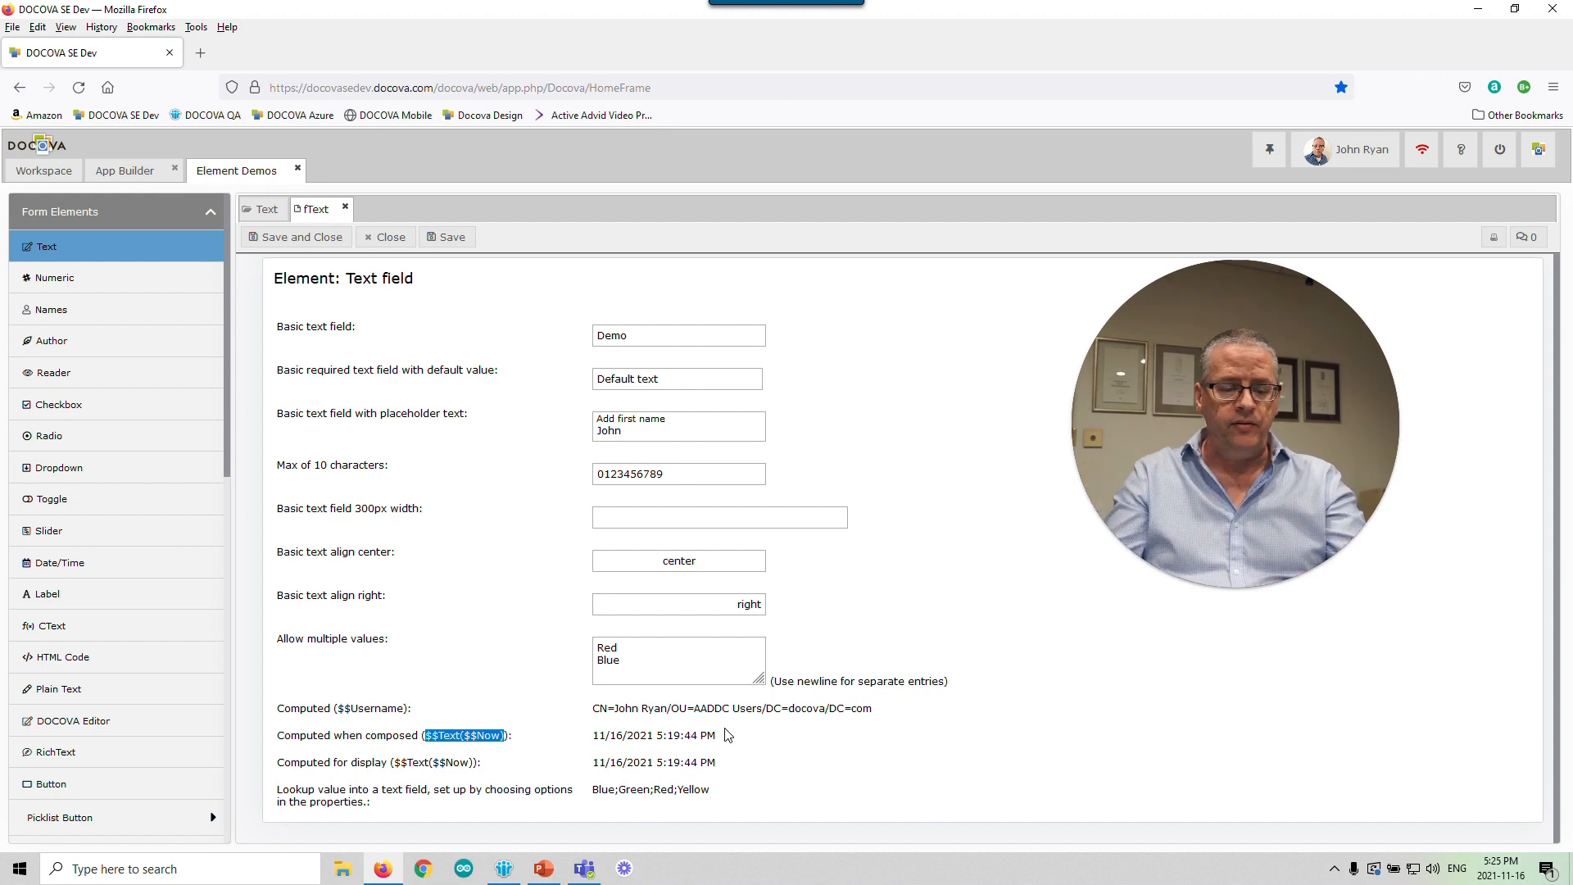
left_click(498, 770)
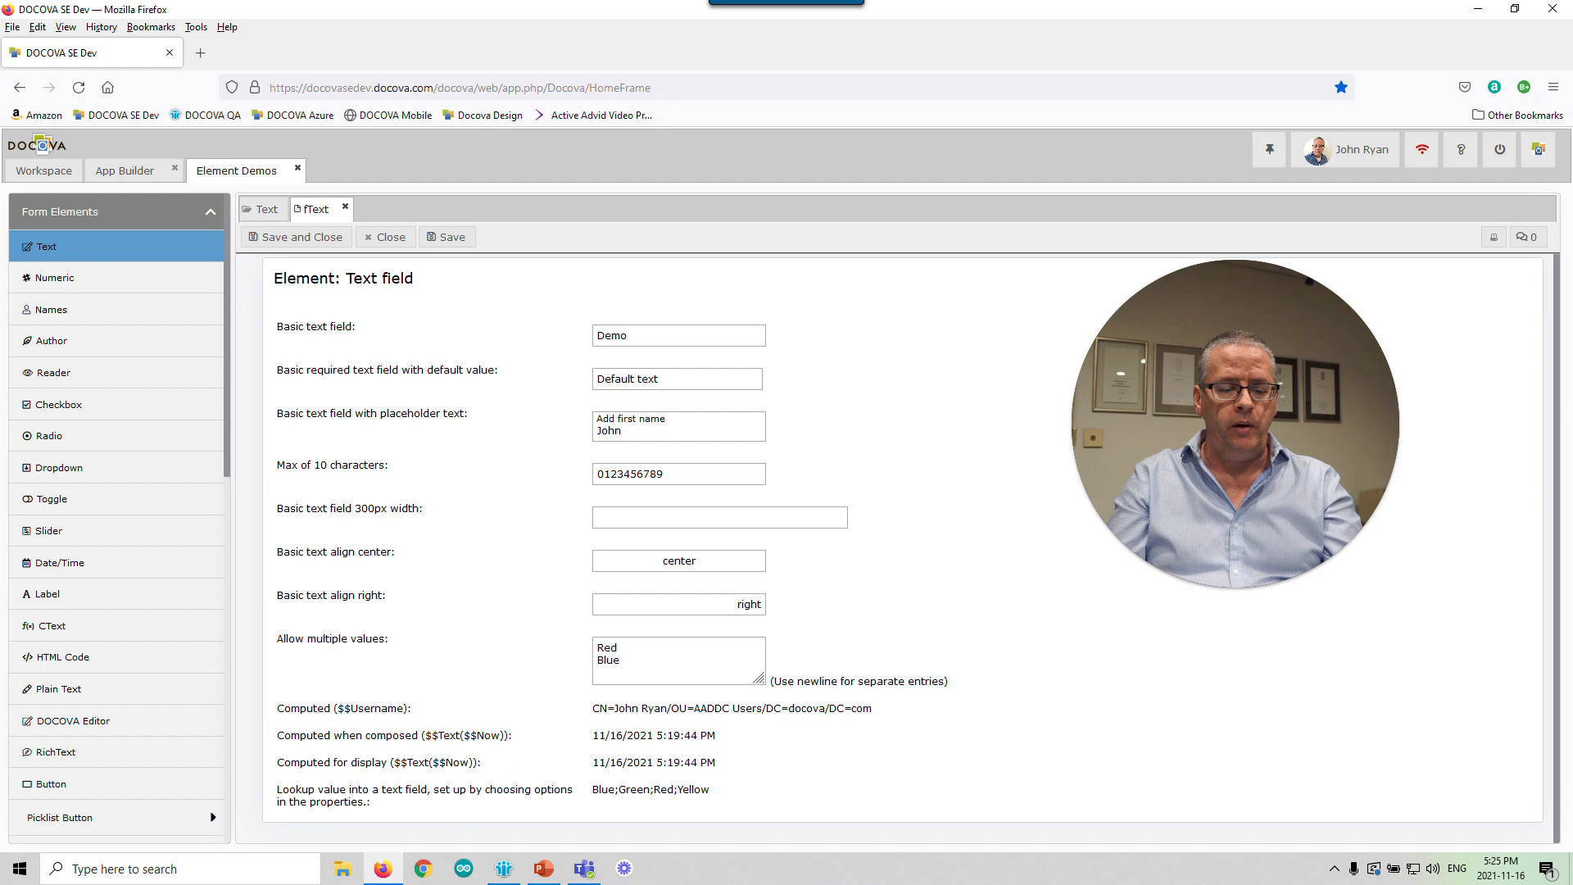
left_click_drag(724, 742, 595, 735)
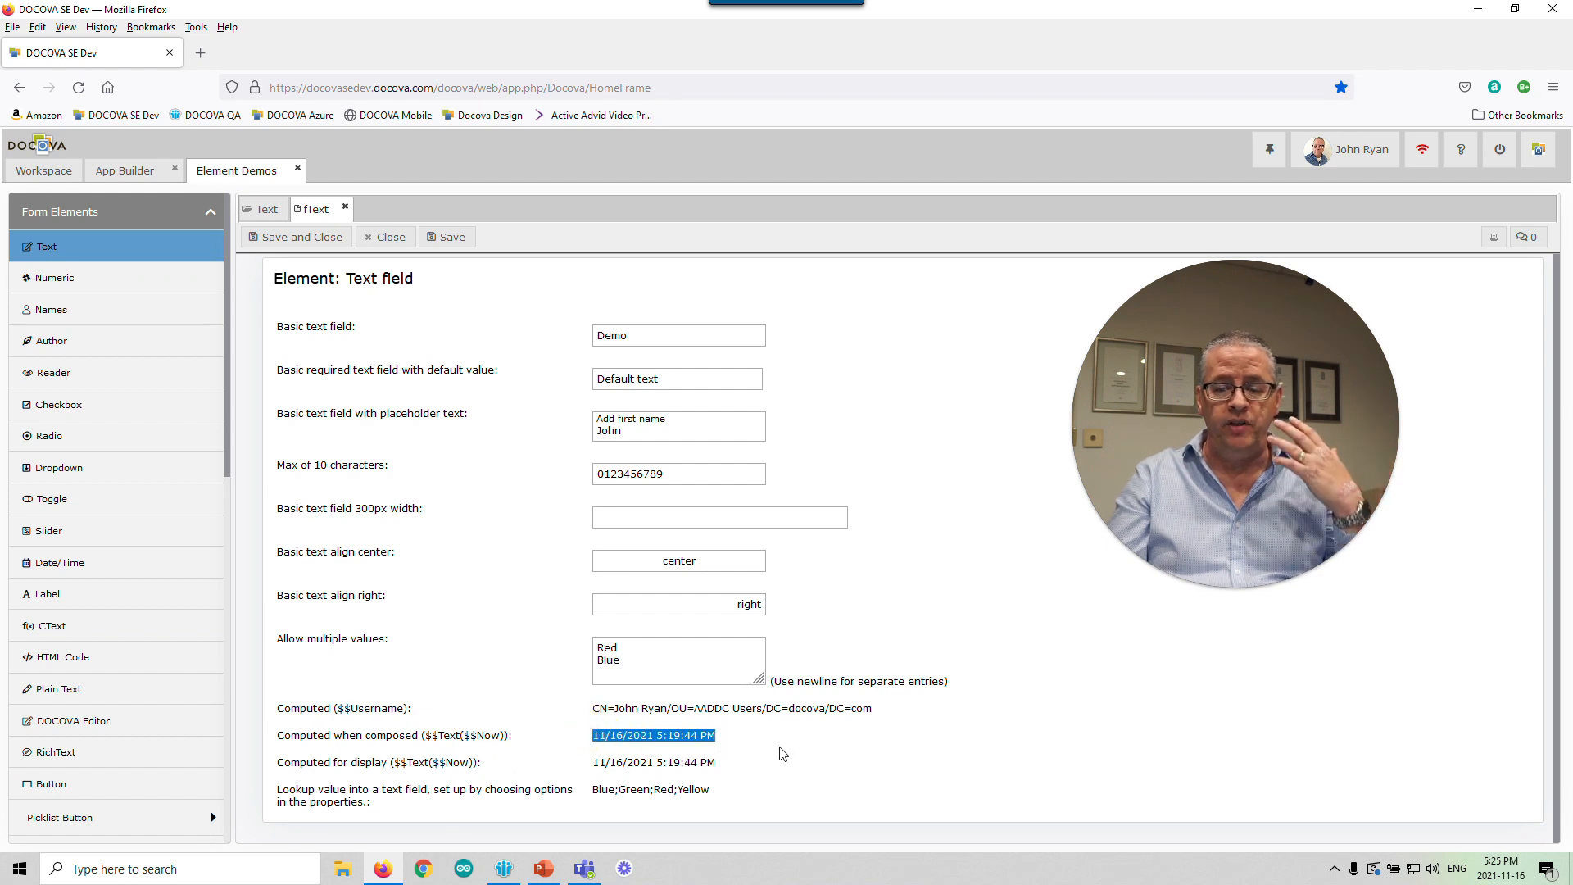
left_click(743, 777)
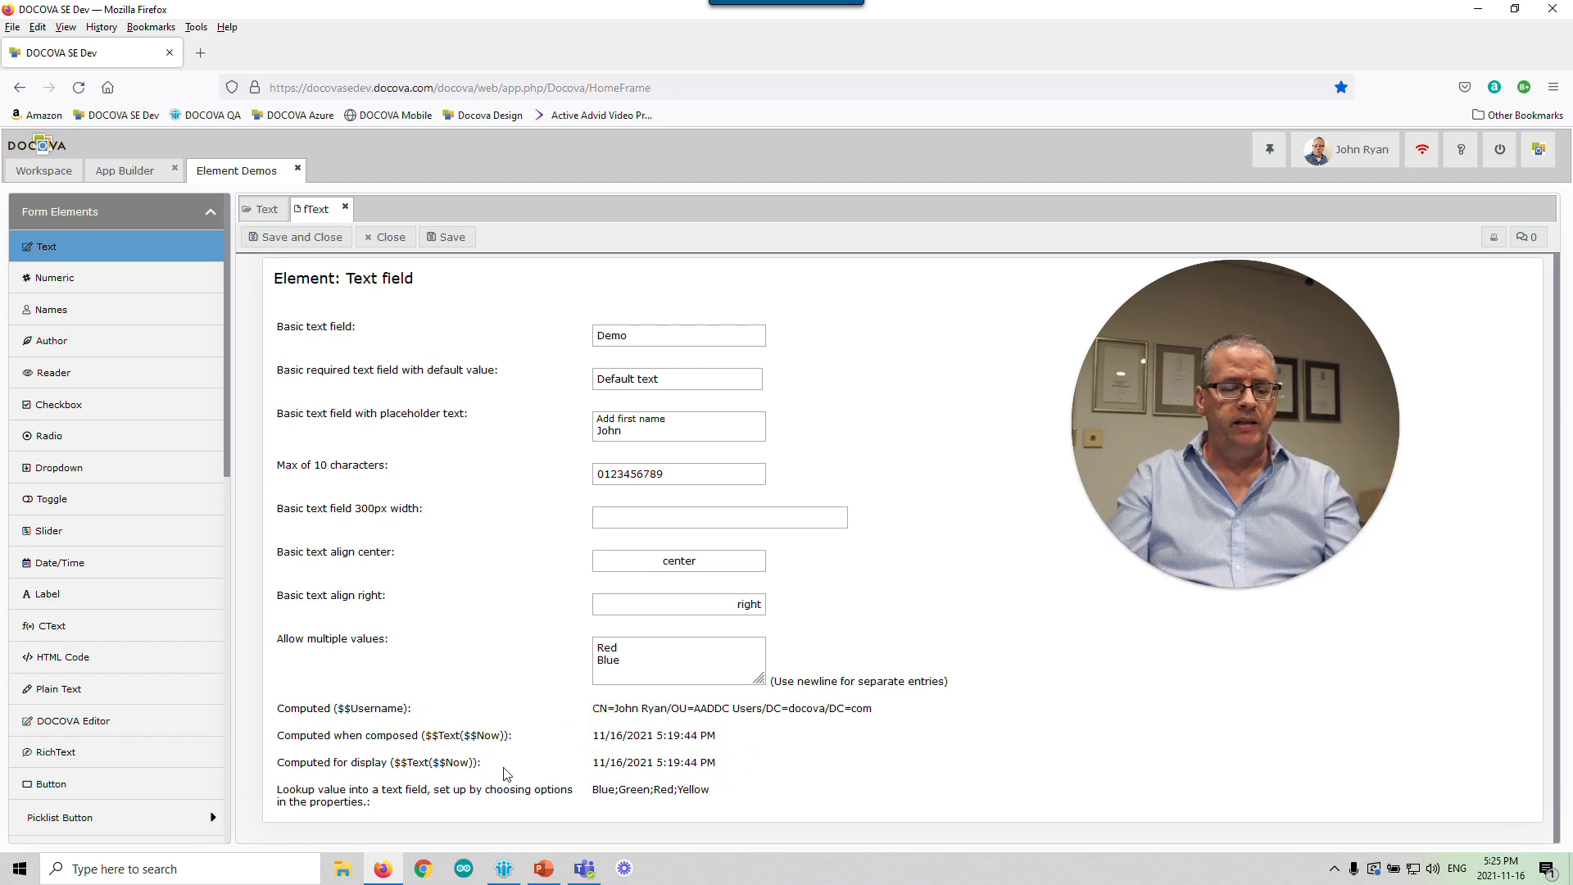
left_click_drag(731, 768, 592, 763)
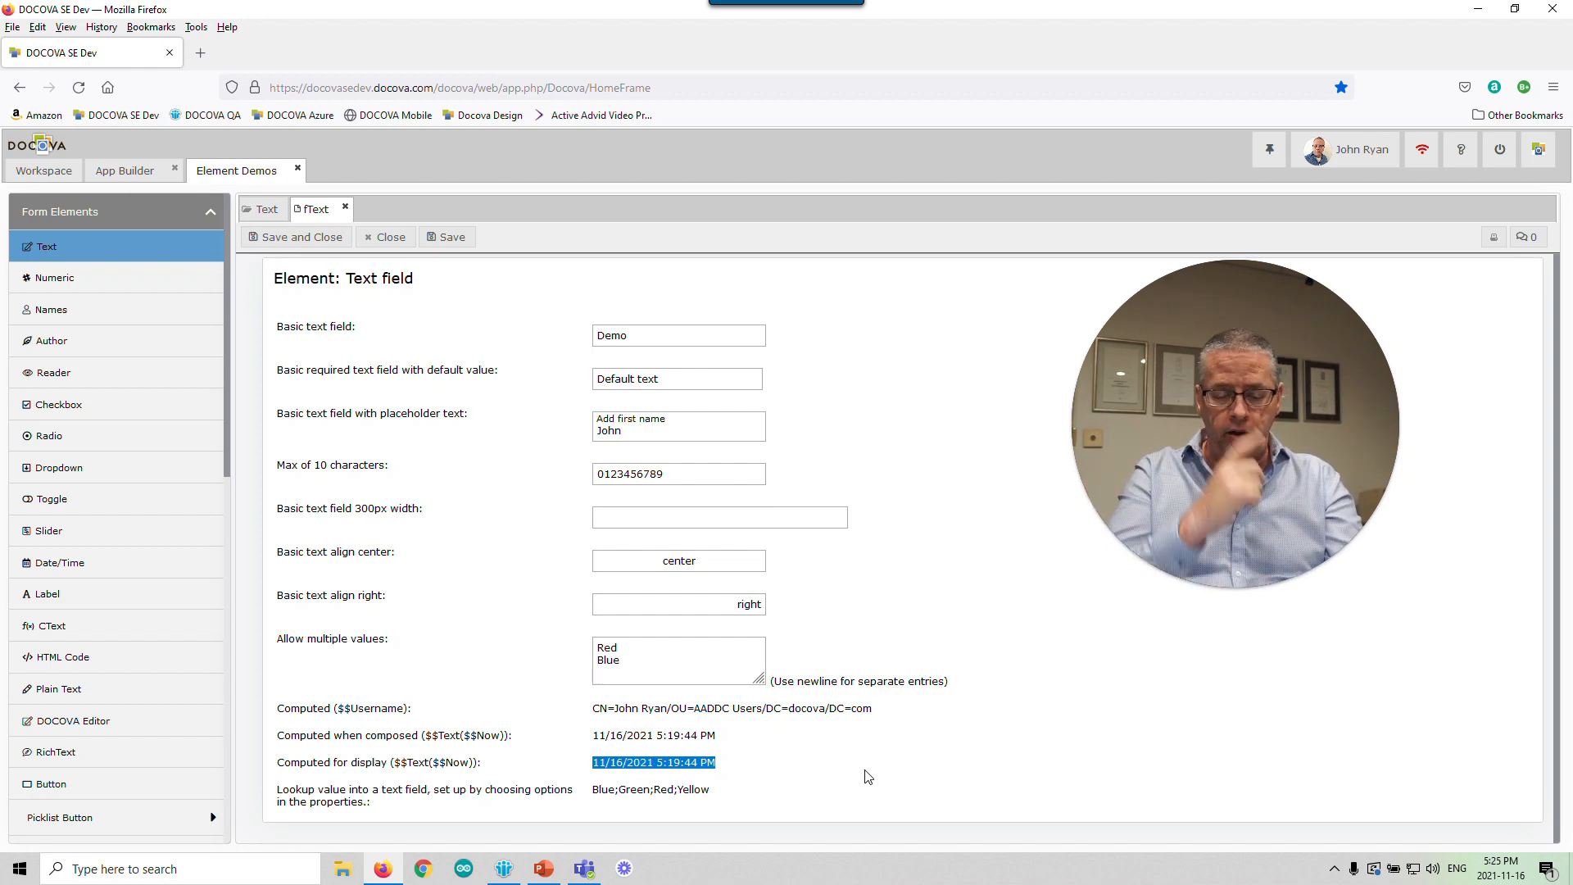
left_click(836, 740)
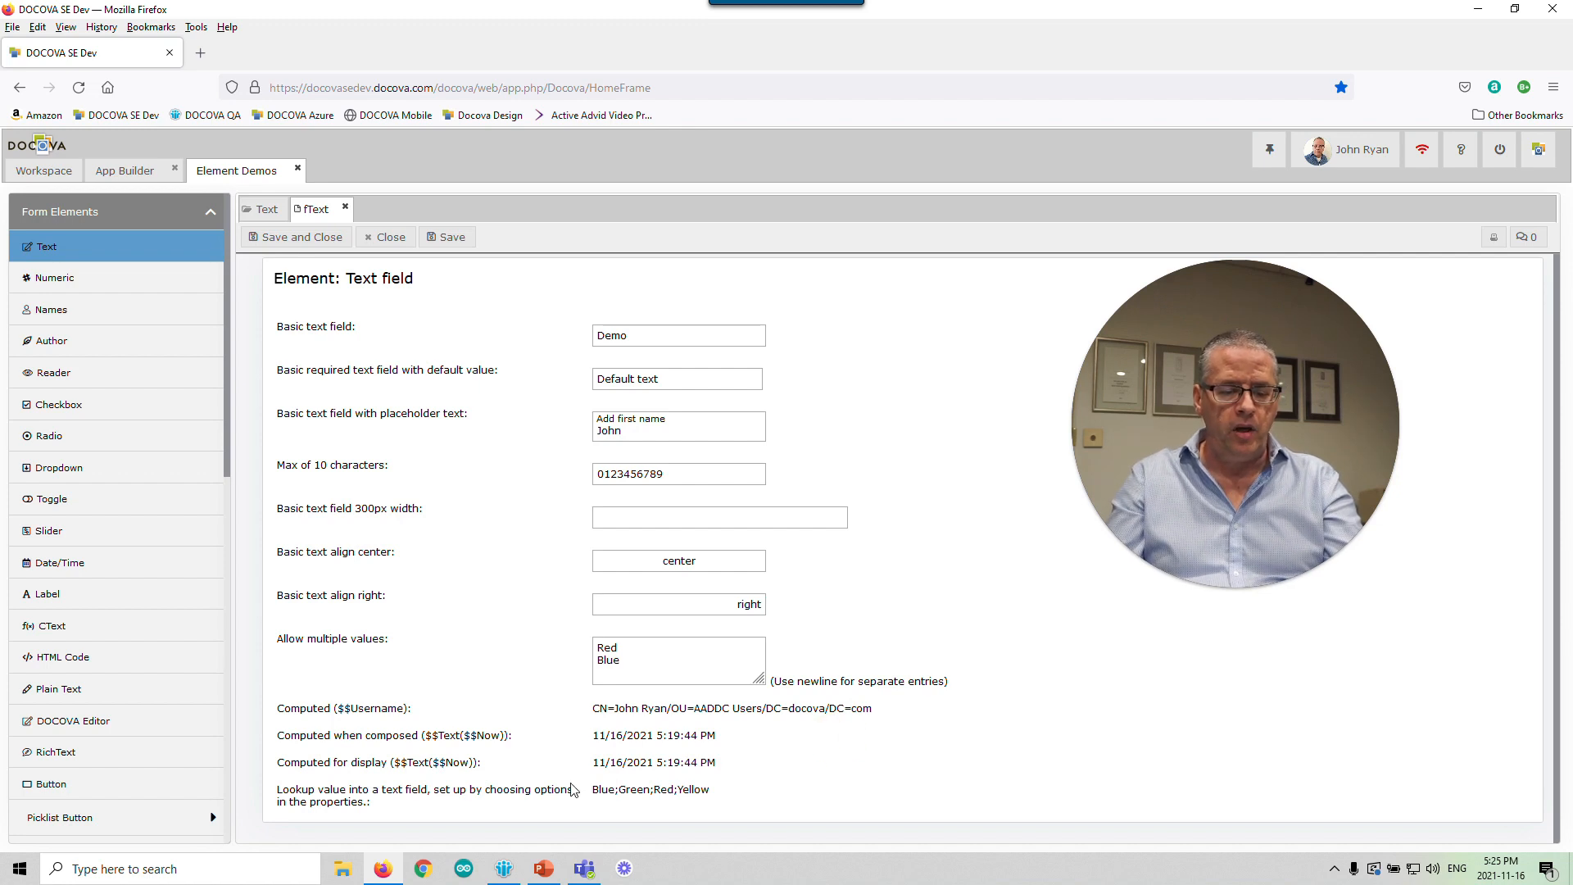
left_click_drag(712, 793, 594, 791)
left_click(781, 786)
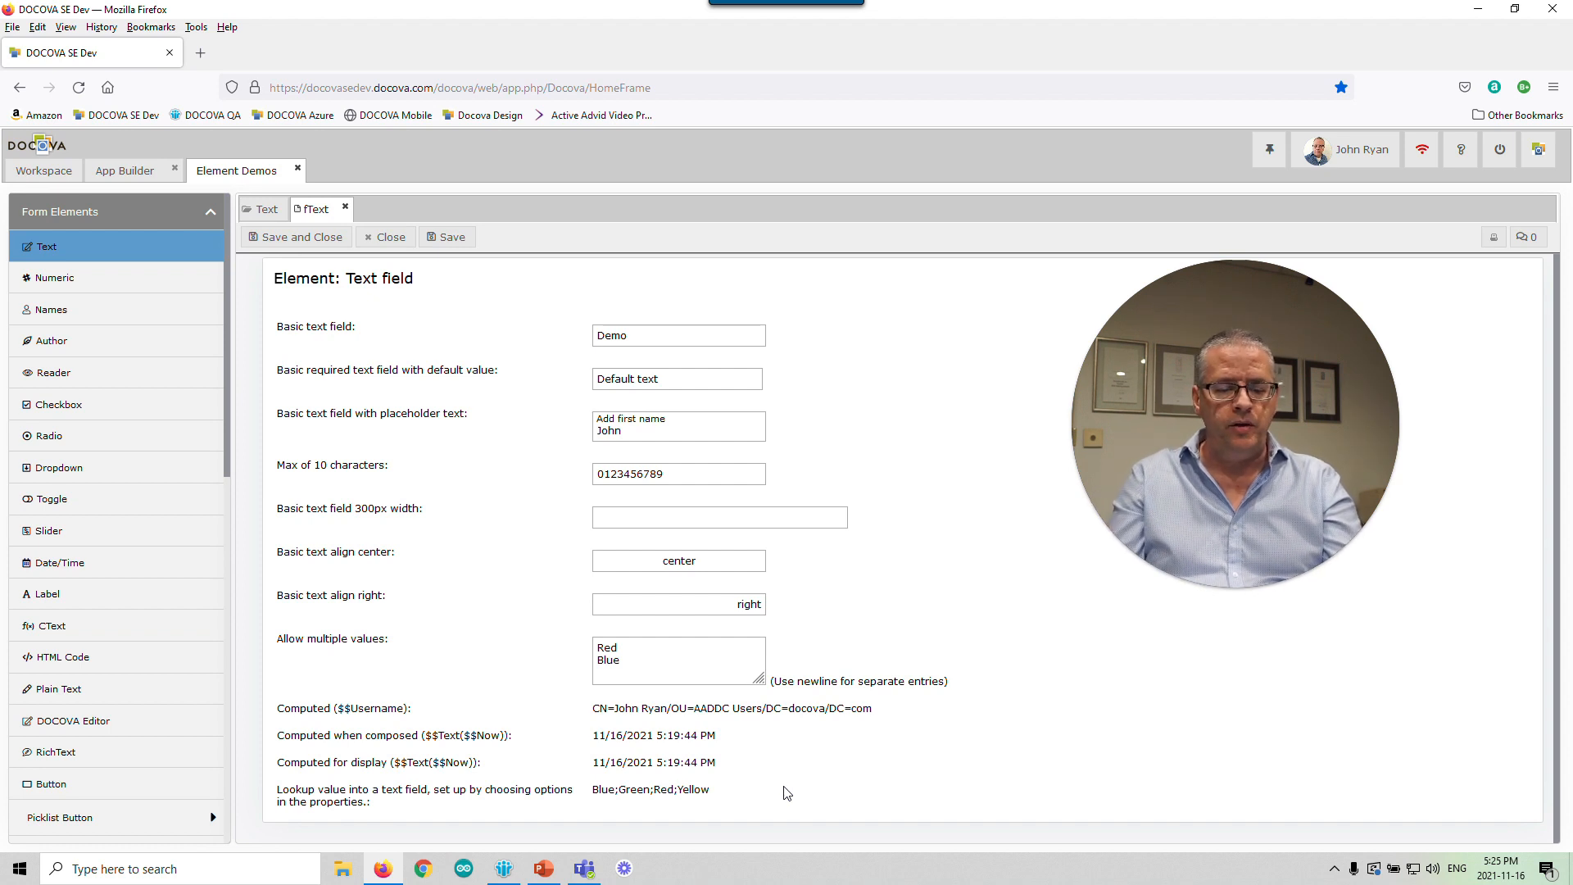
Return to the fText form design in App Builder and show the properties of the lookup field txt_input_12
left_click(125, 170)
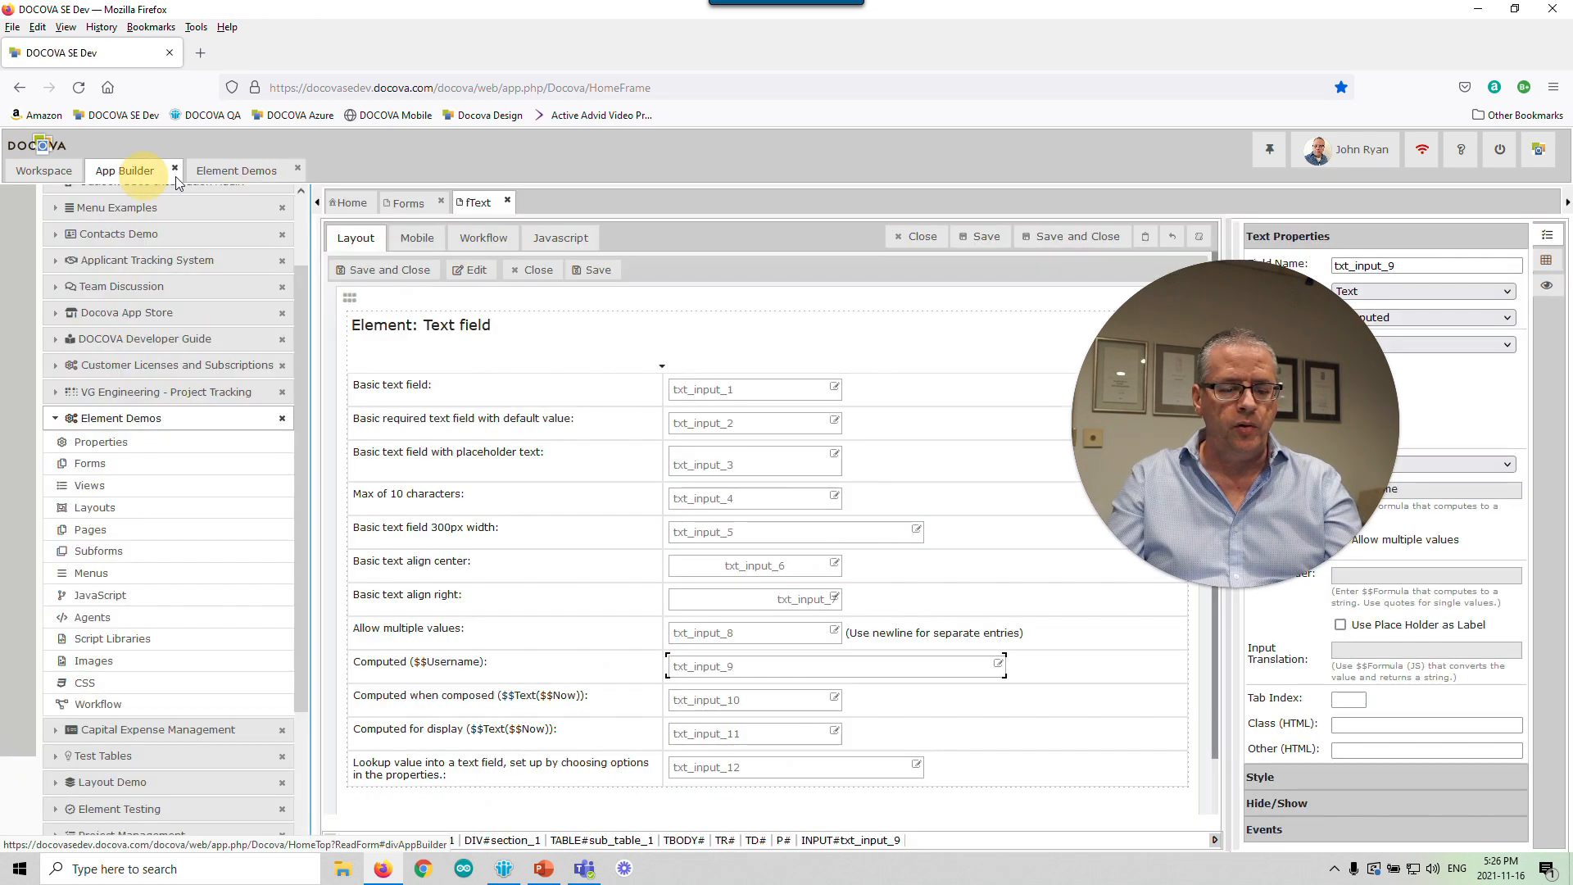
left_click(826, 766)
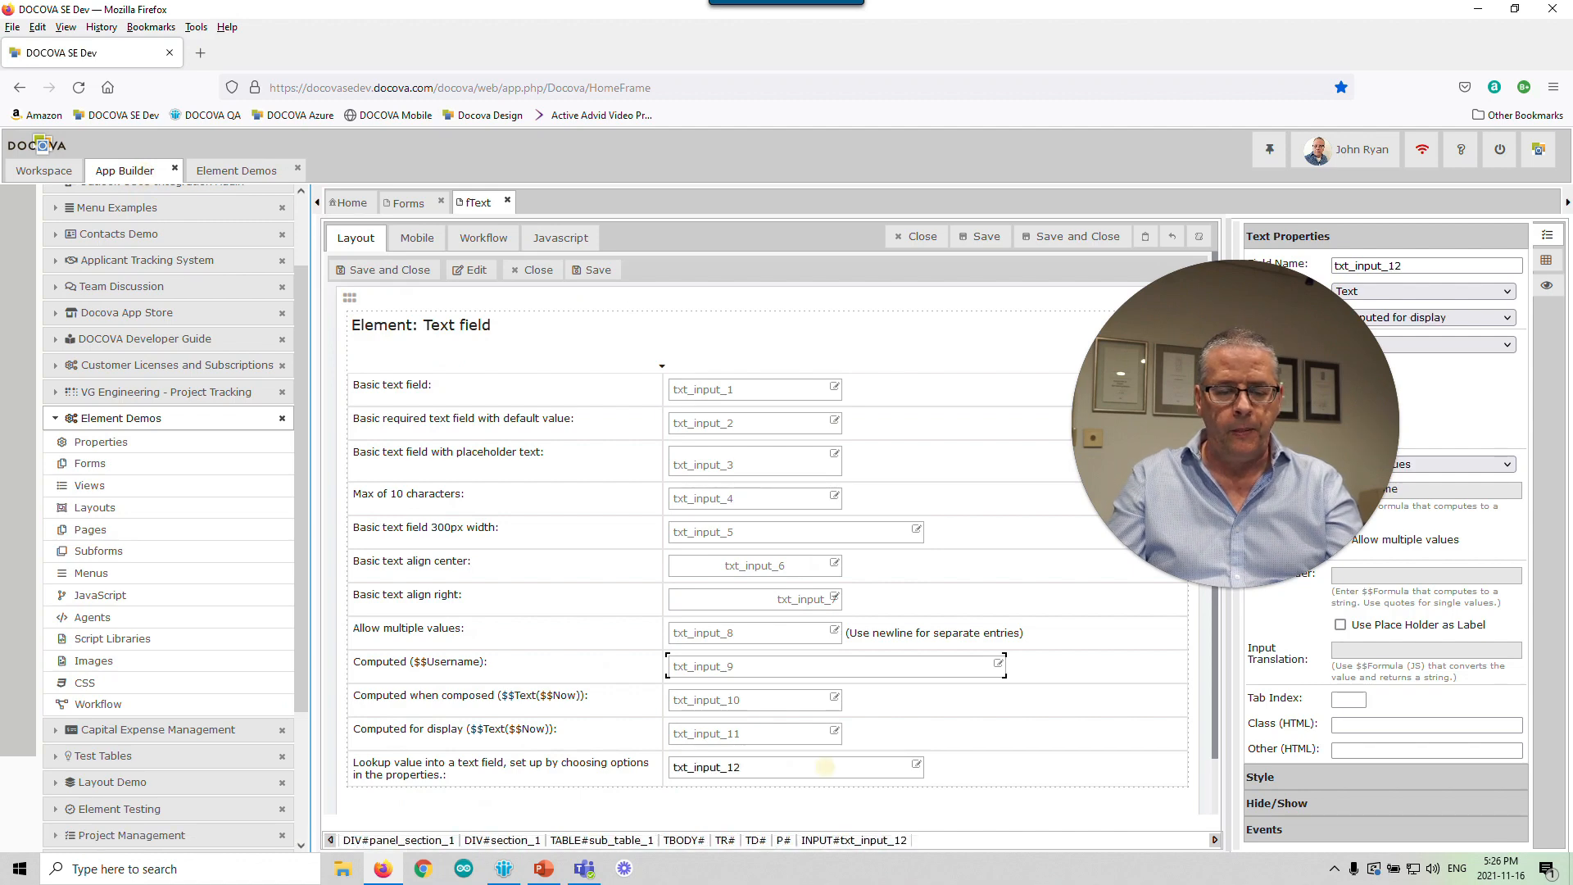
left_click_drag(1290, 309, 278, 371)
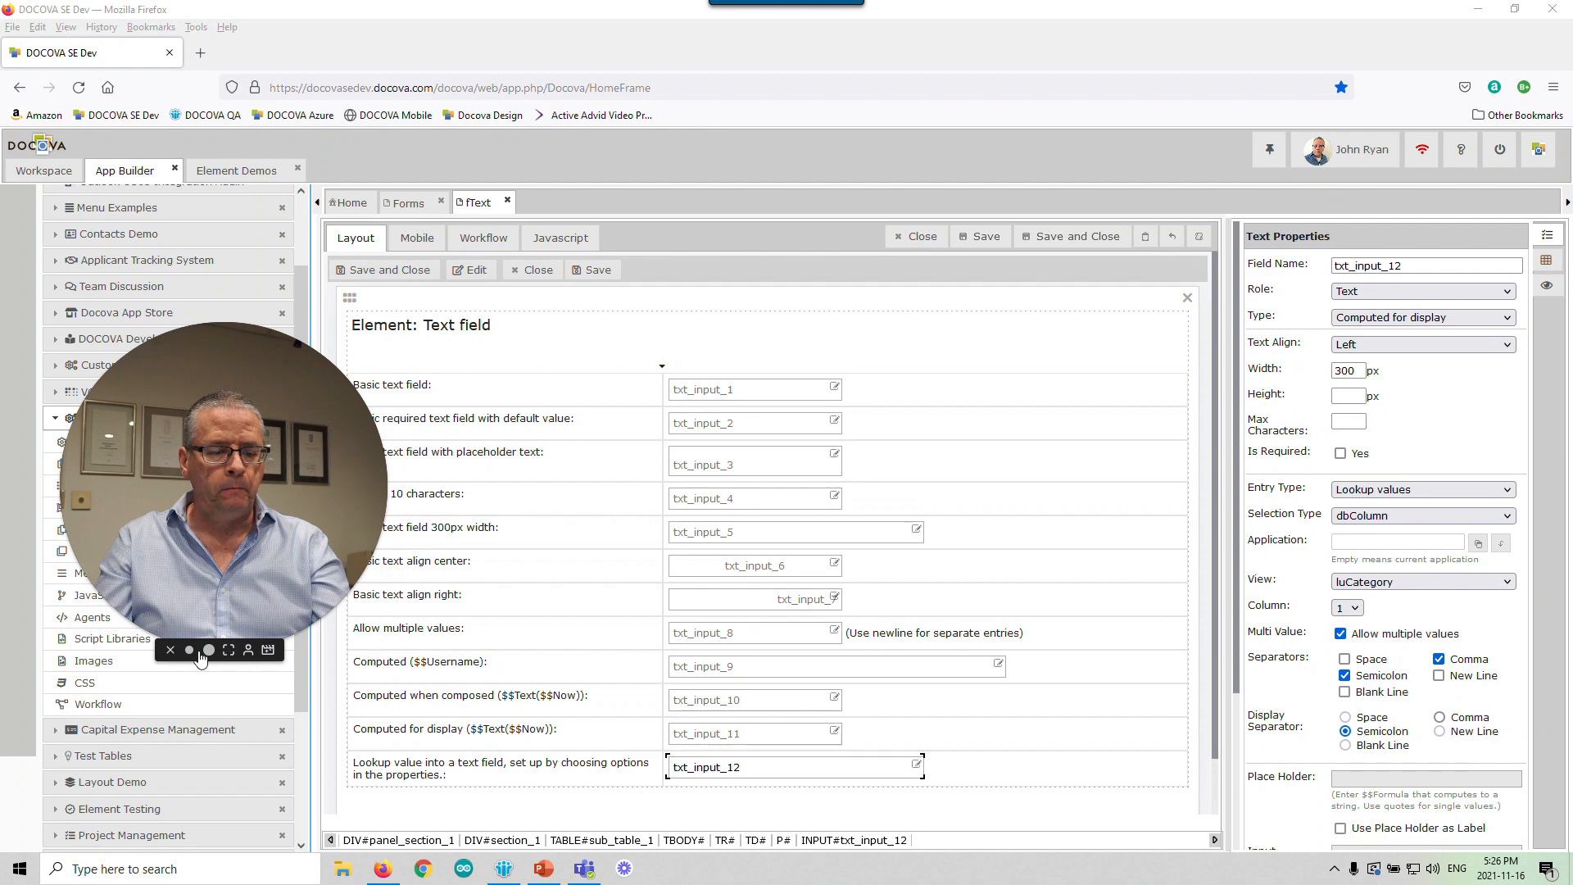
left_click(189, 650)
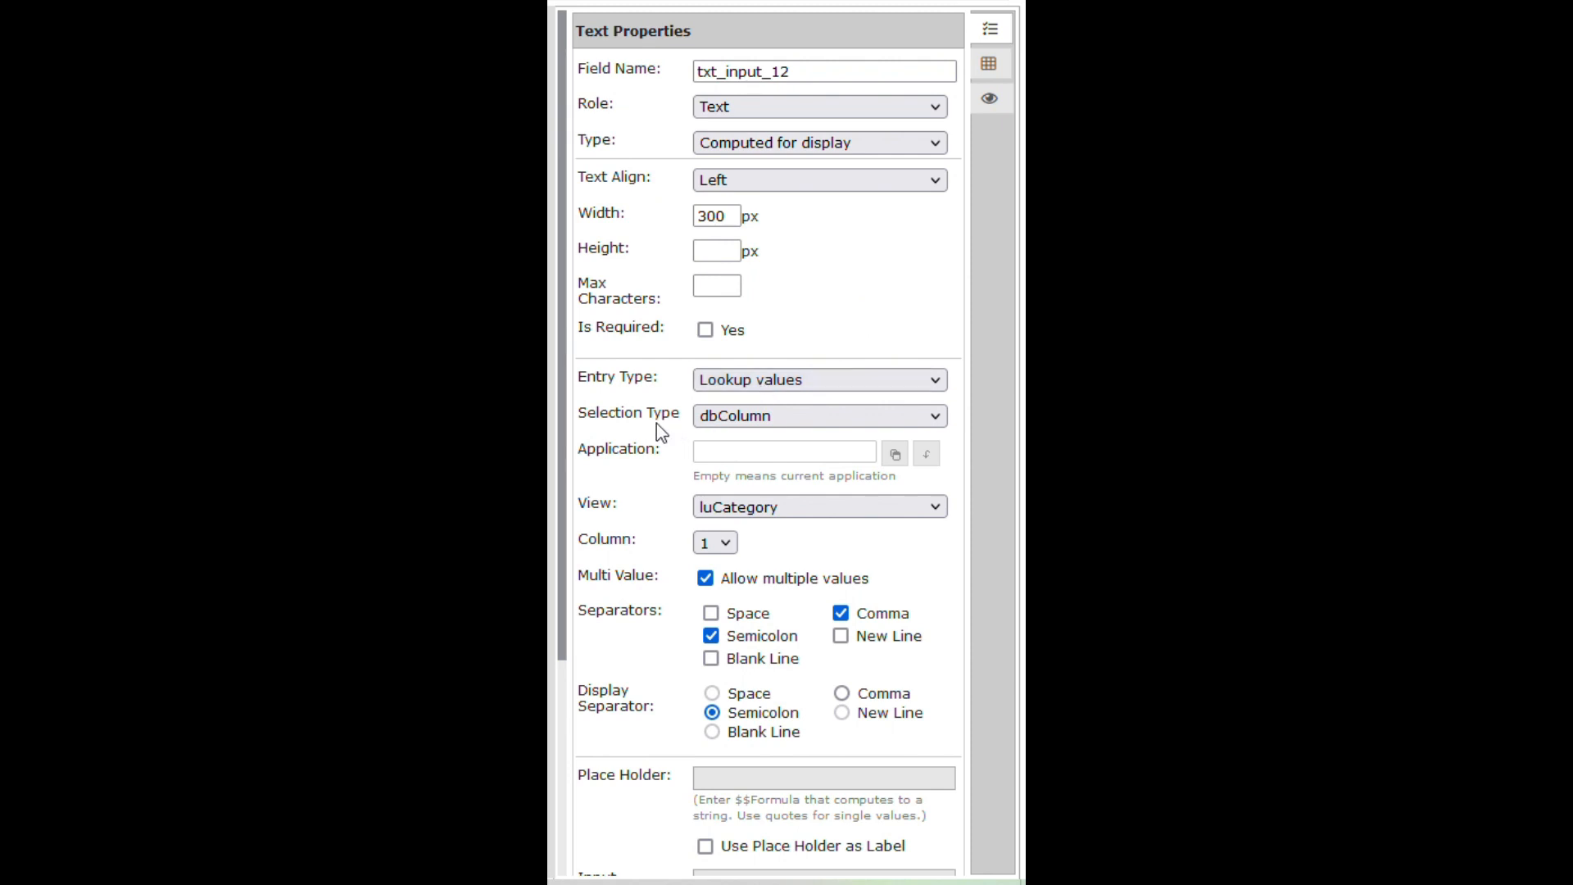
View the Selection Type options of the lookup field txt_input_12 and leave dbColumn selected
left_click(936, 416)
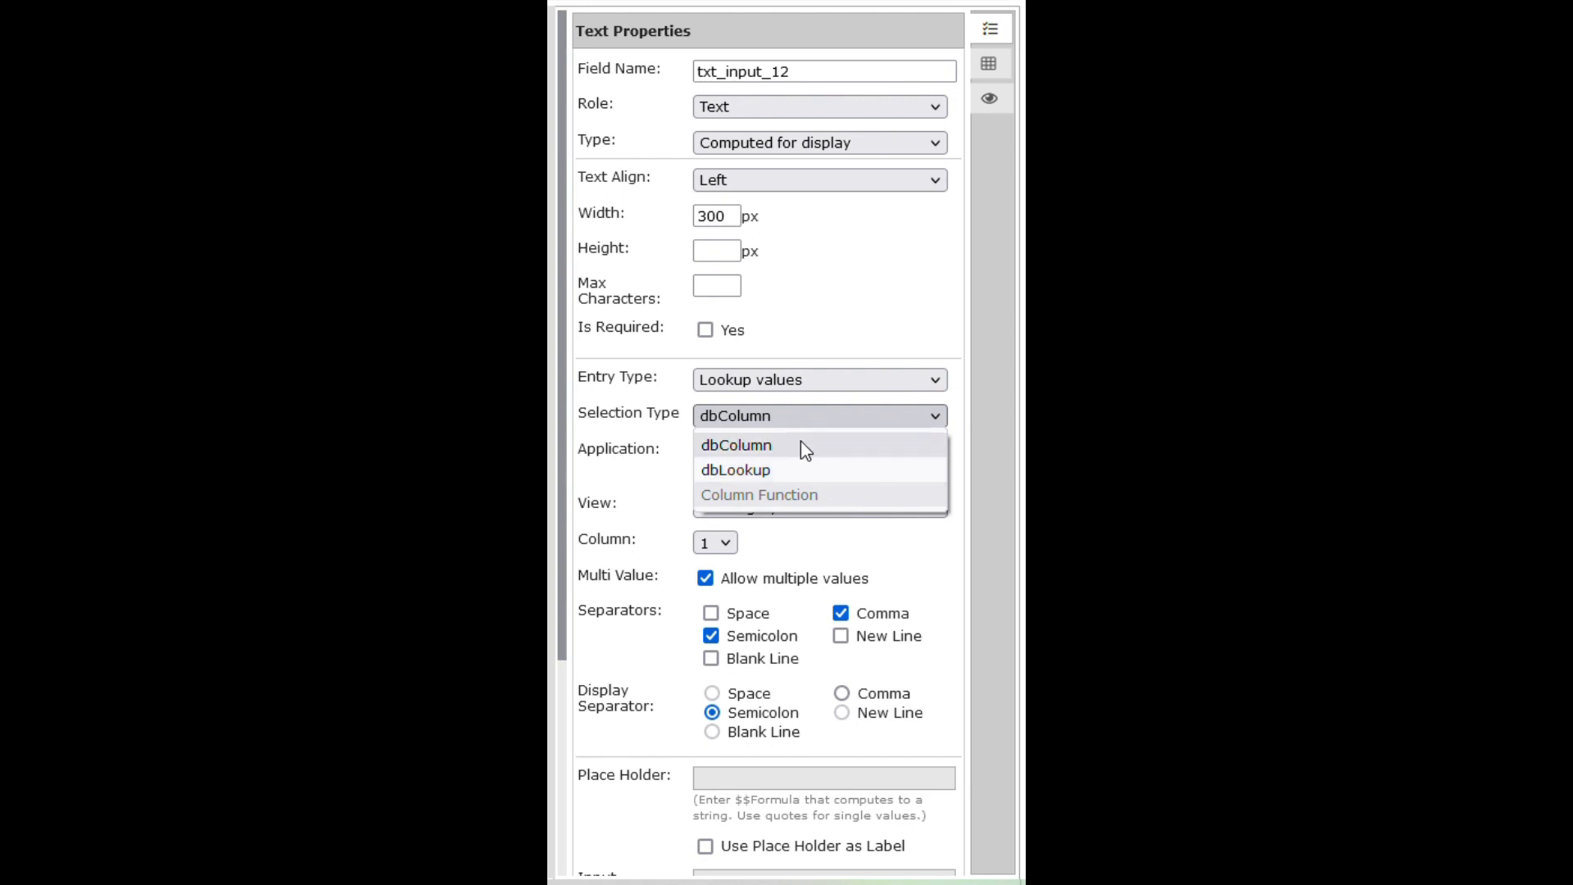
left_click(867, 304)
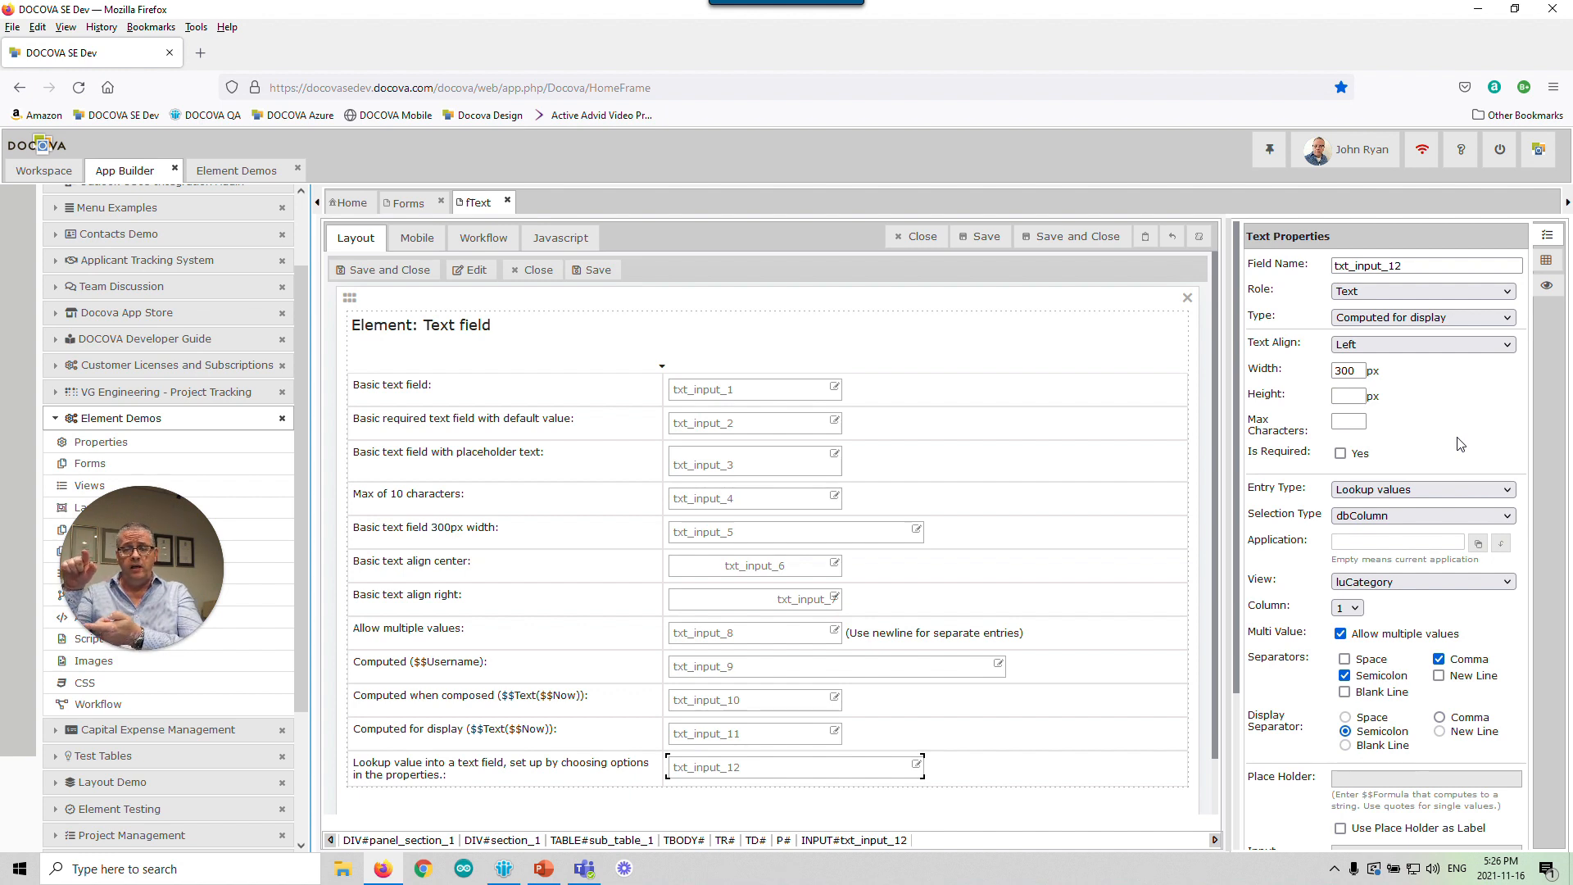
left_click(1509, 518)
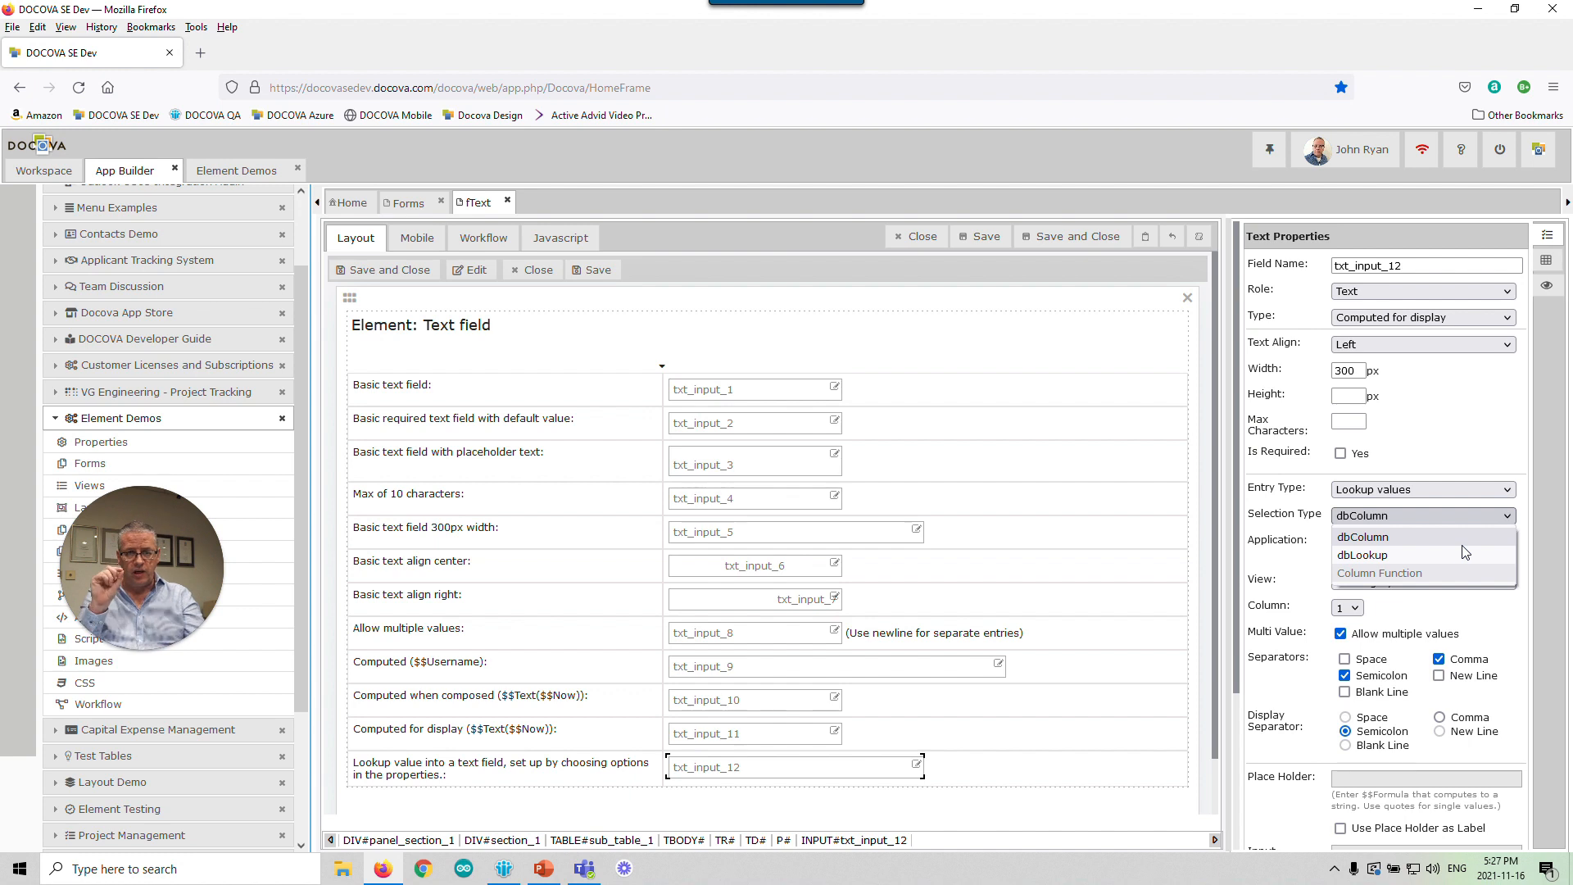
left_click(1418, 439)
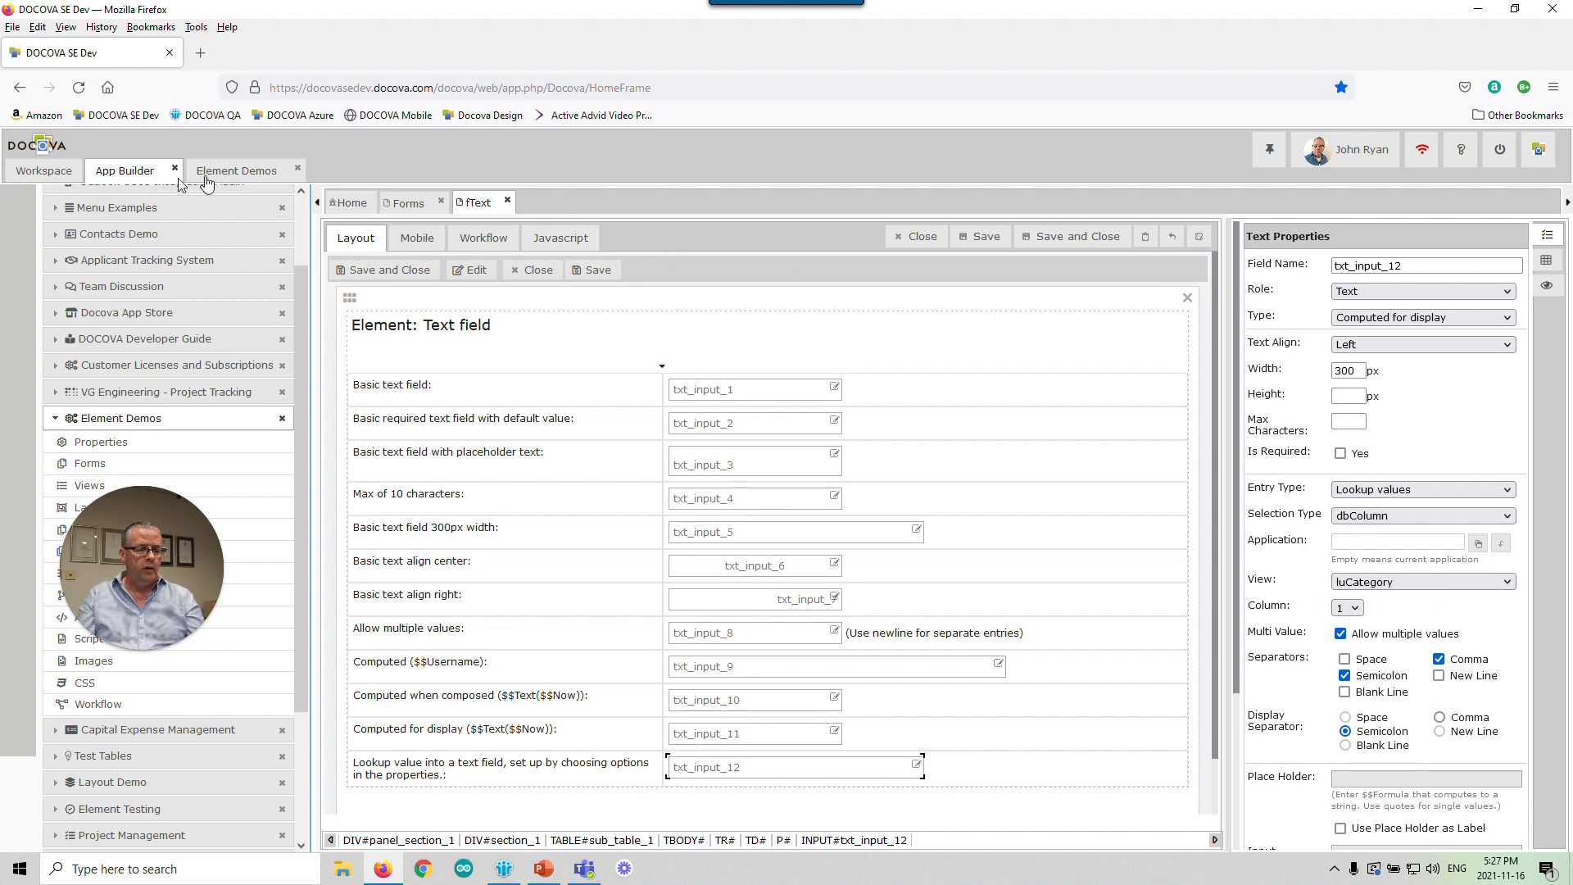
Switch to Element Demos and open the luCategory view under Test Data
left_click(220, 172)
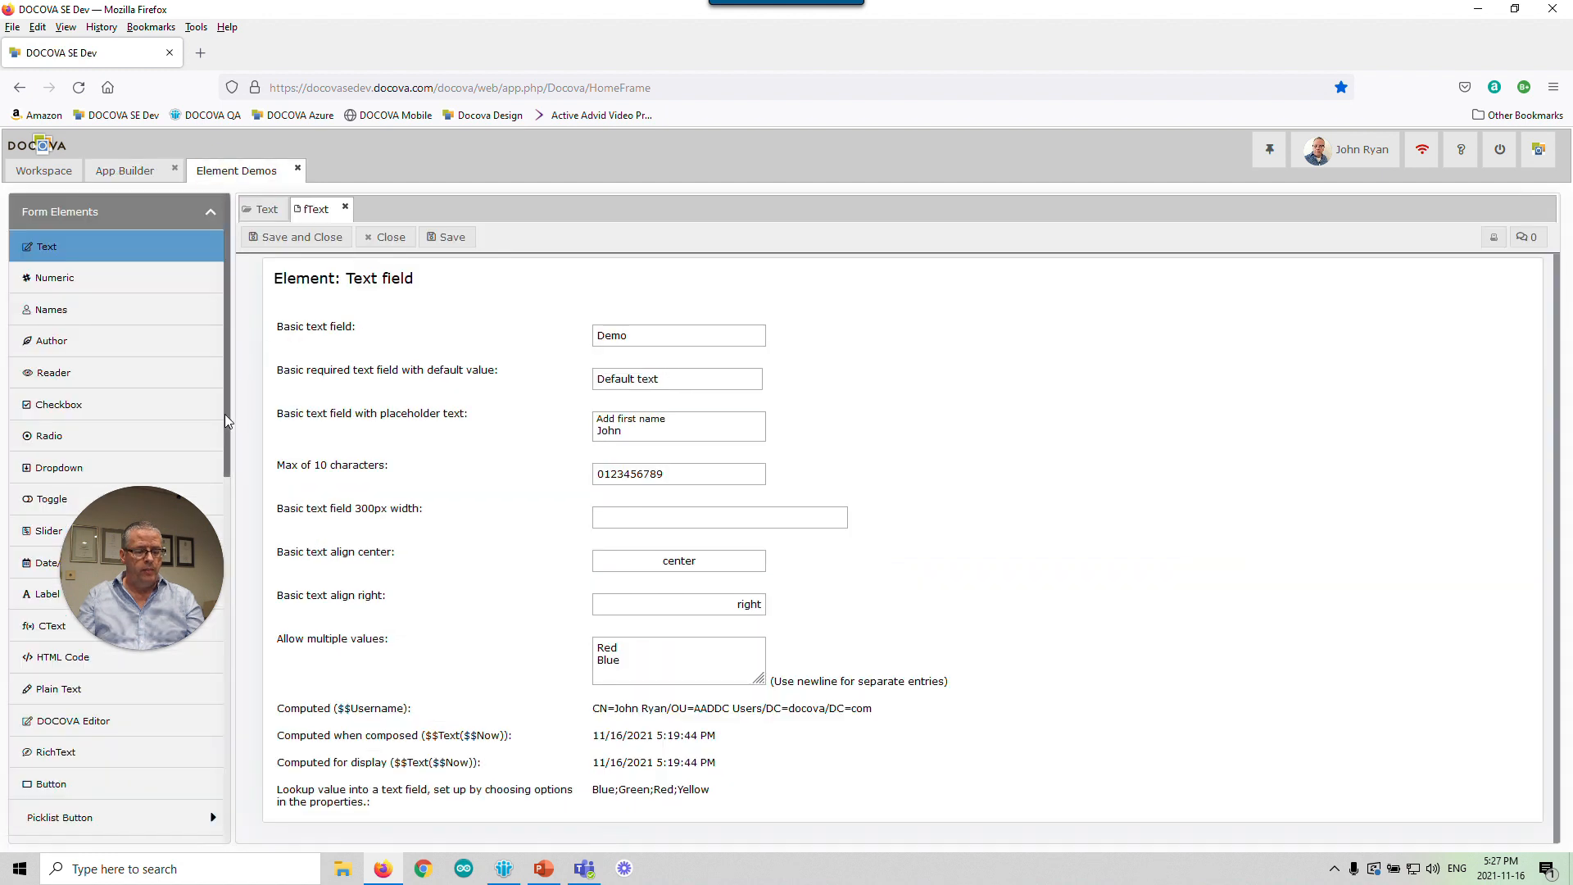
left_click_drag(227, 421, 228, 437)
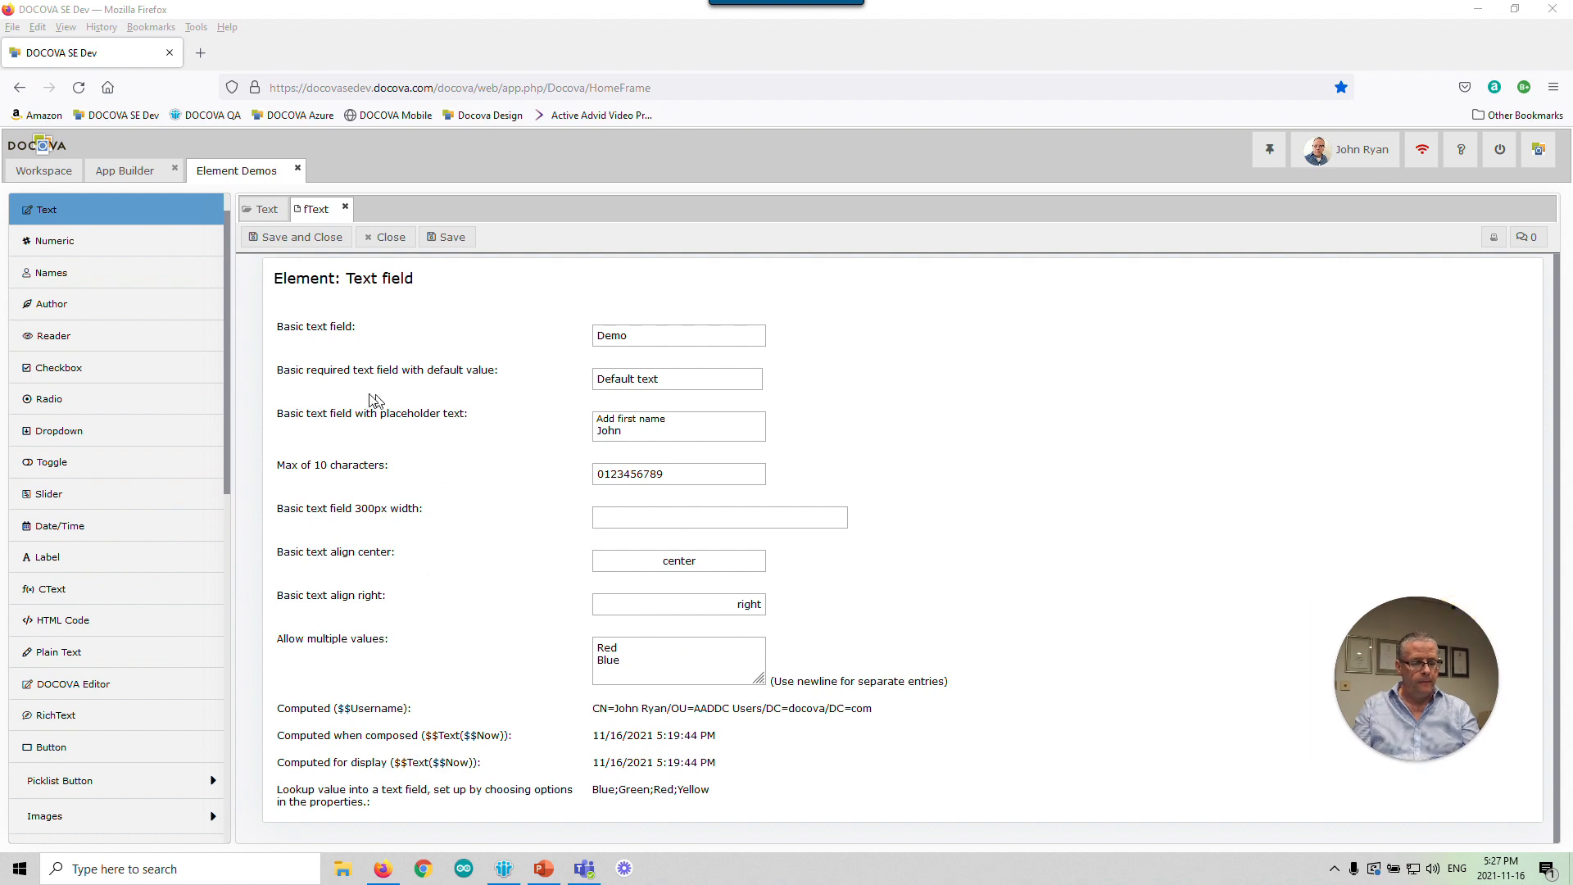
left_click_drag(230, 385, 210, 761)
left_click(154, 785)
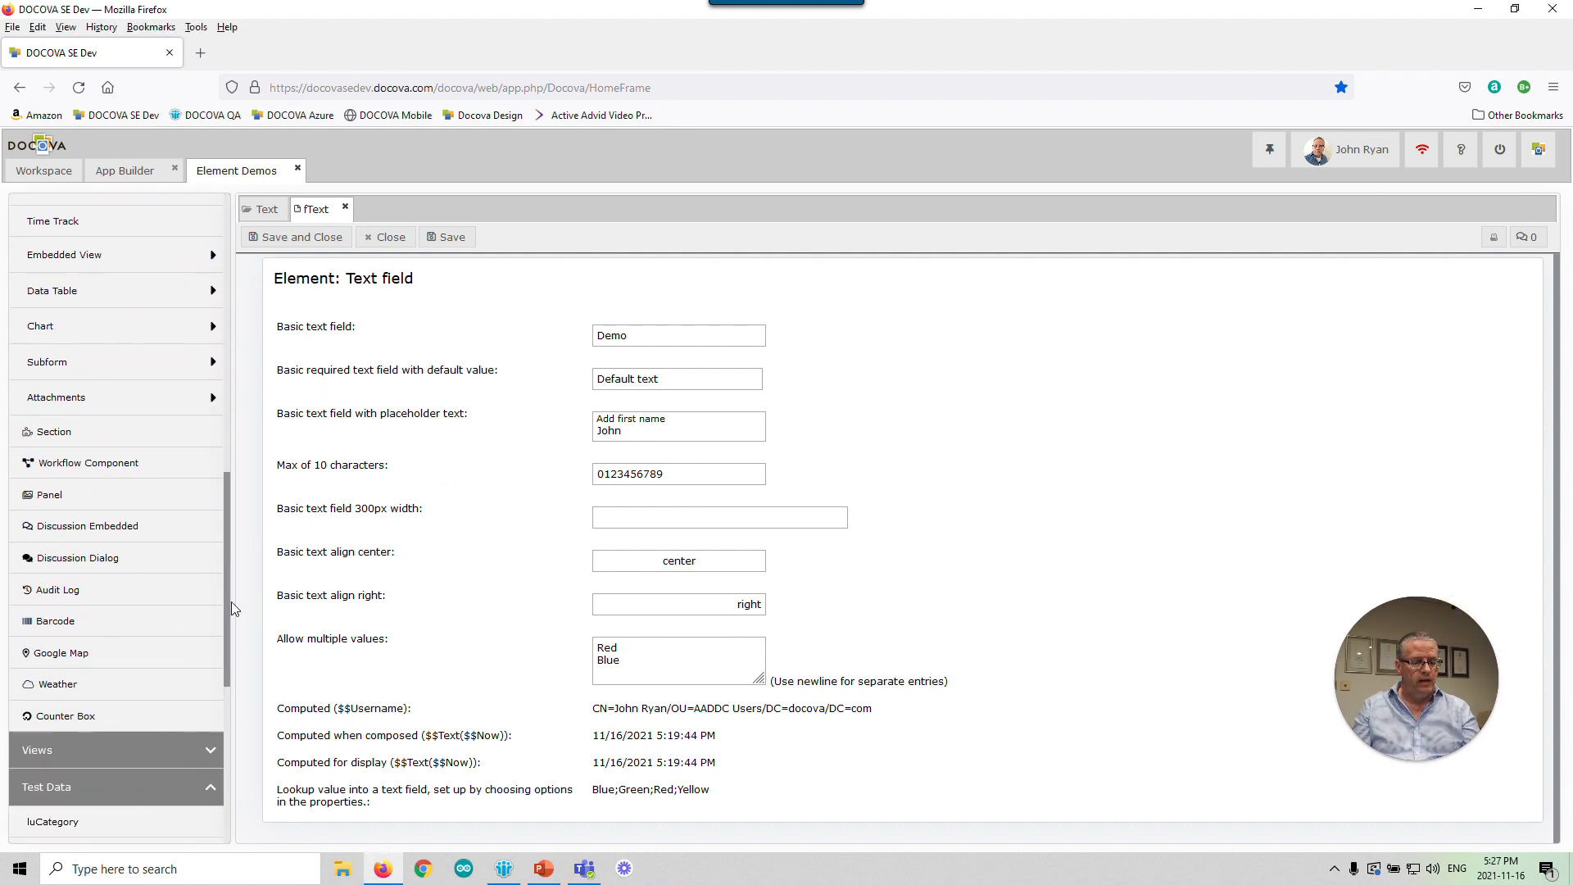
left_click_drag(224, 575, 225, 696)
left_click(112, 489)
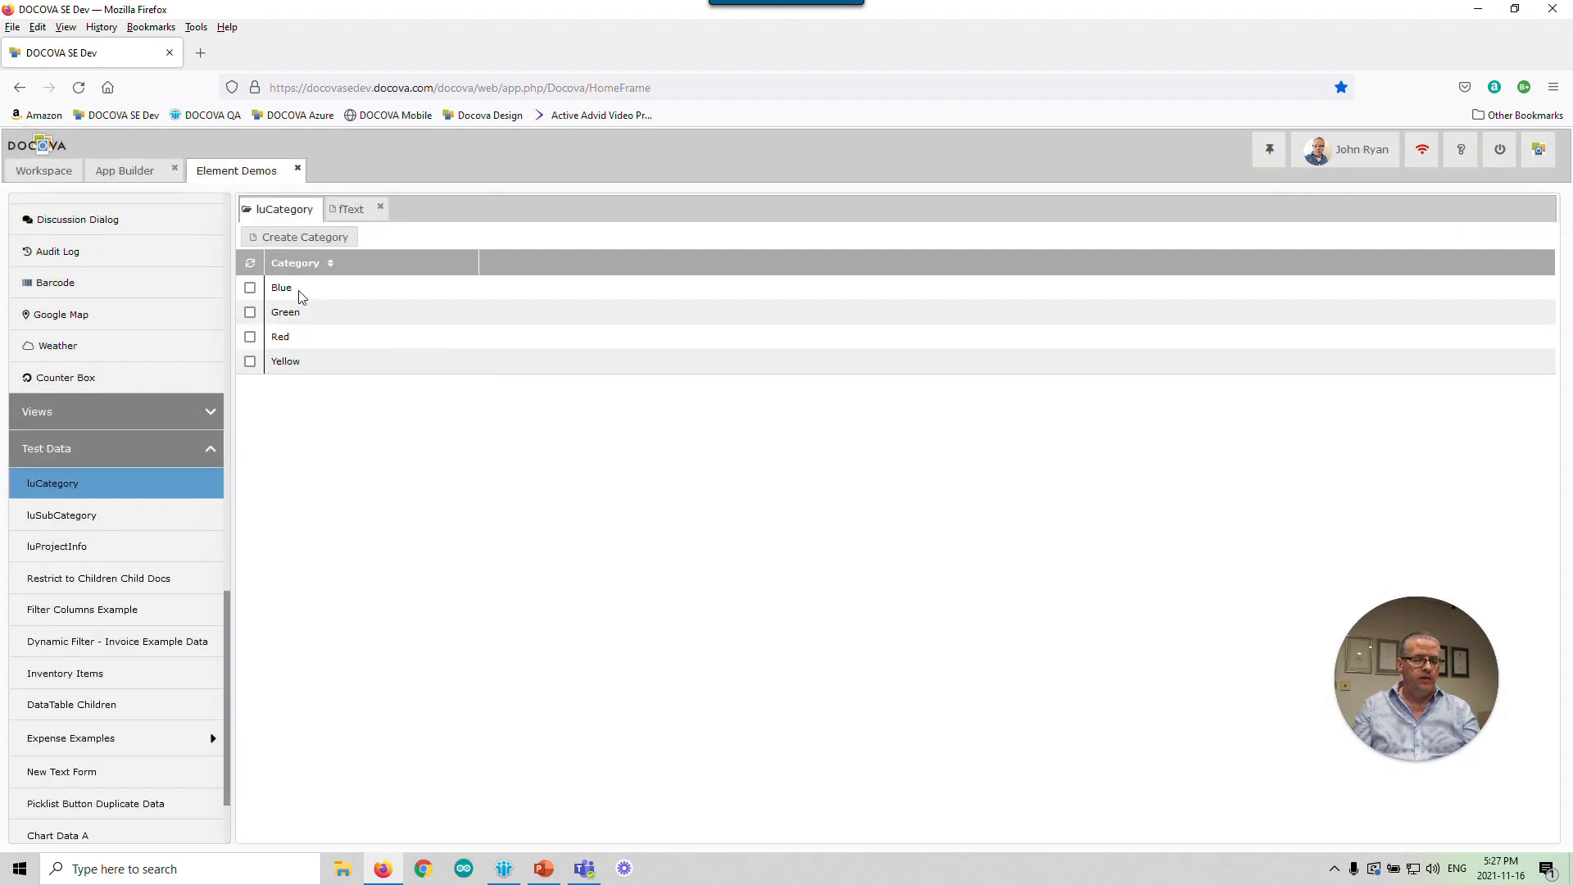
Go through the Blue, Green, Red and Yellow entries in the luCategory view's Category column
left_click(300, 289)
left_click(369, 312)
left_click(372, 337)
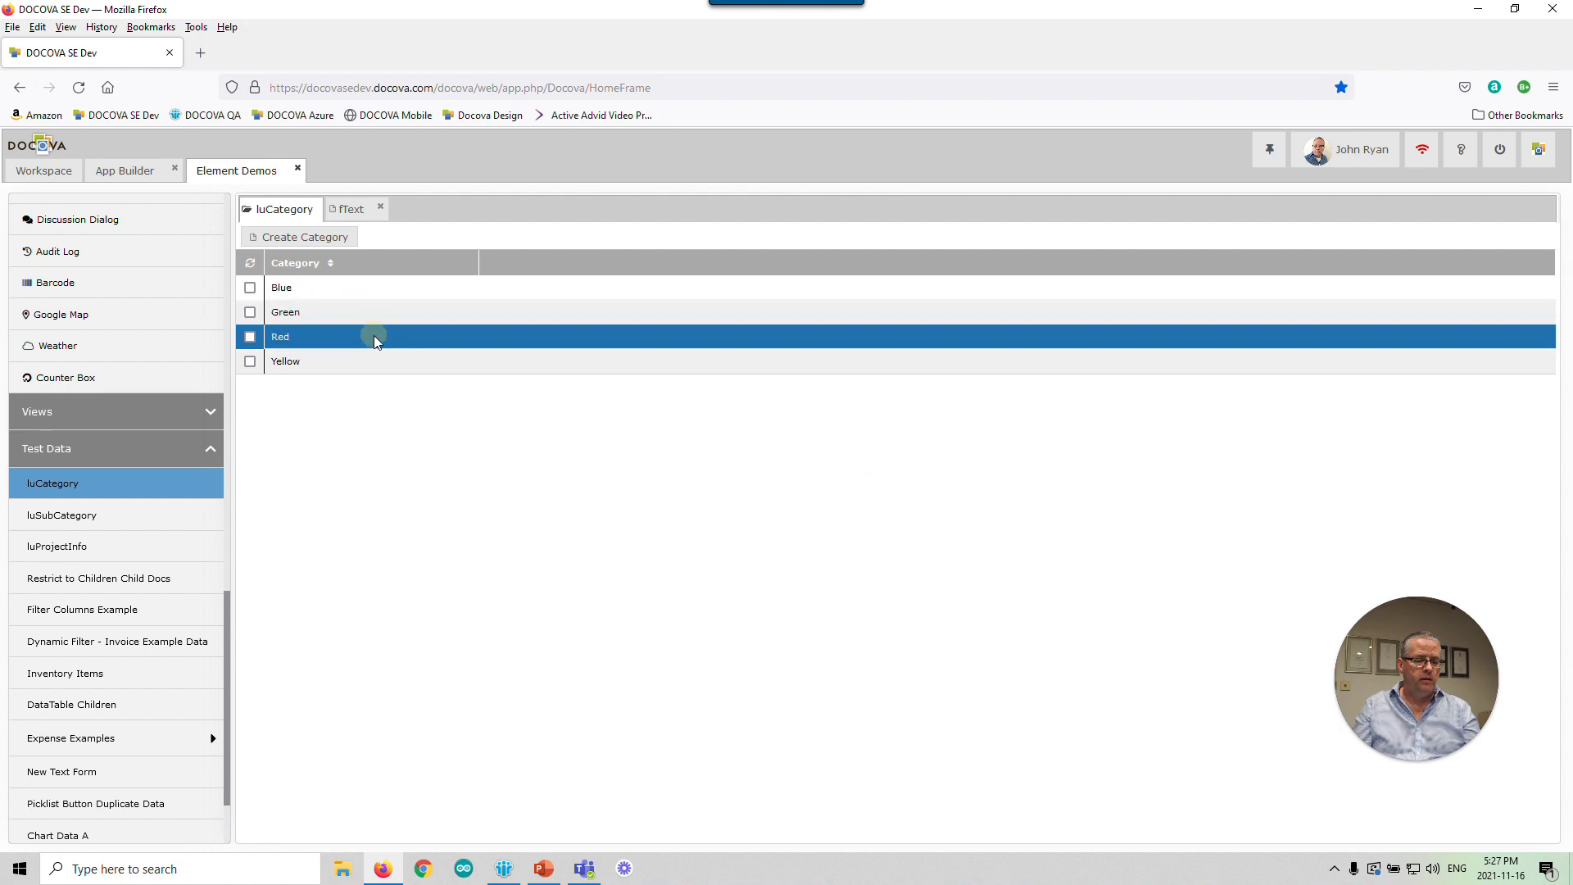
left_click(375, 359)
left_click(381, 292)
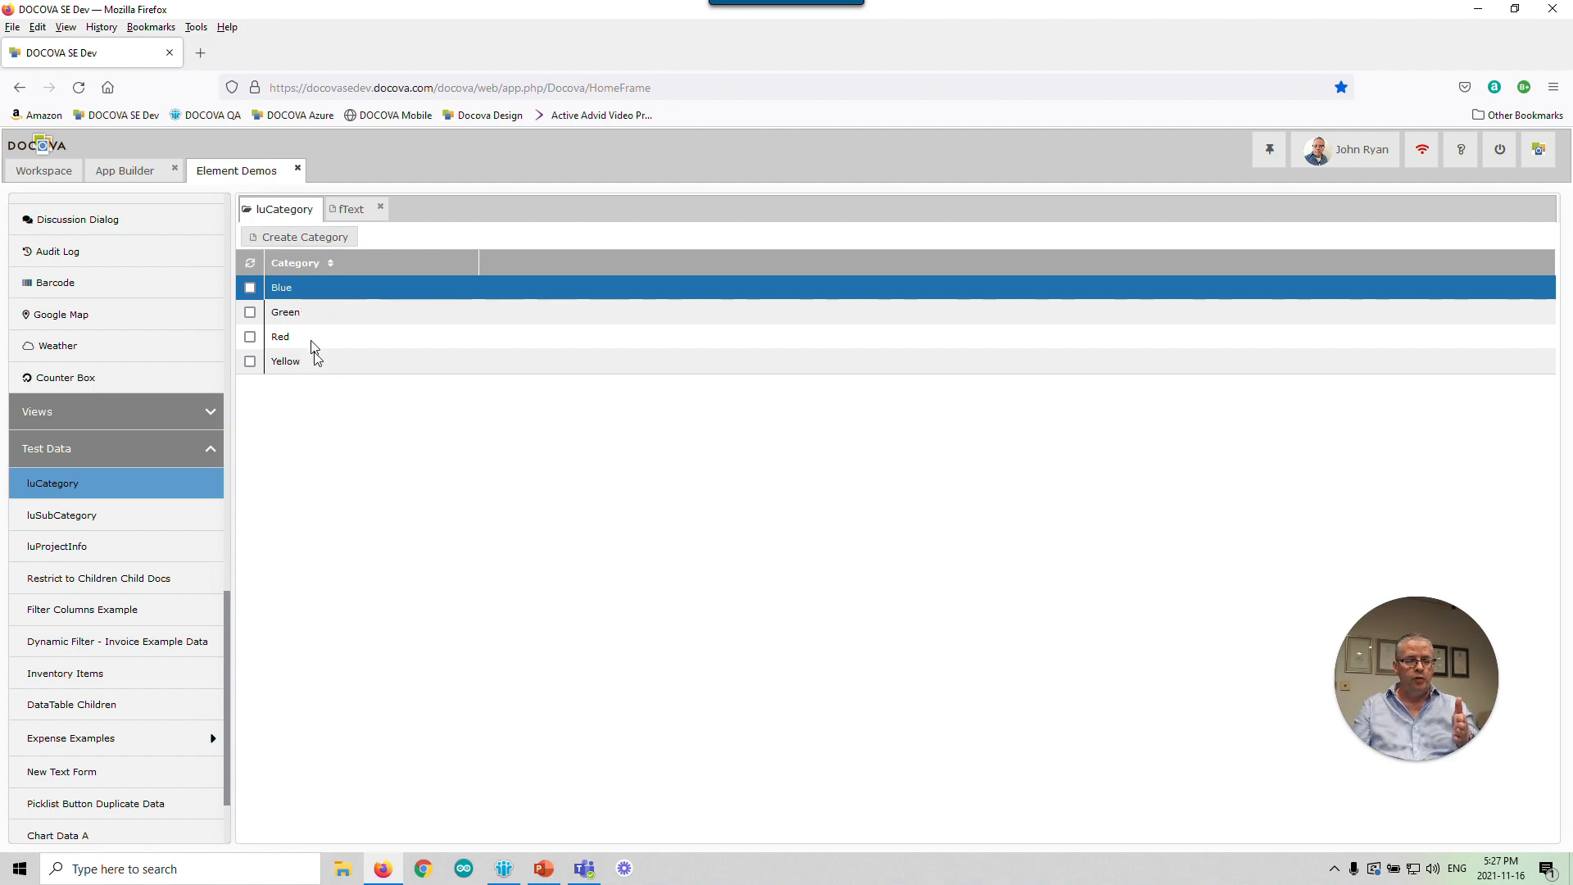
Return to the fText document and examine the value of its lookup field
left_click(350, 209)
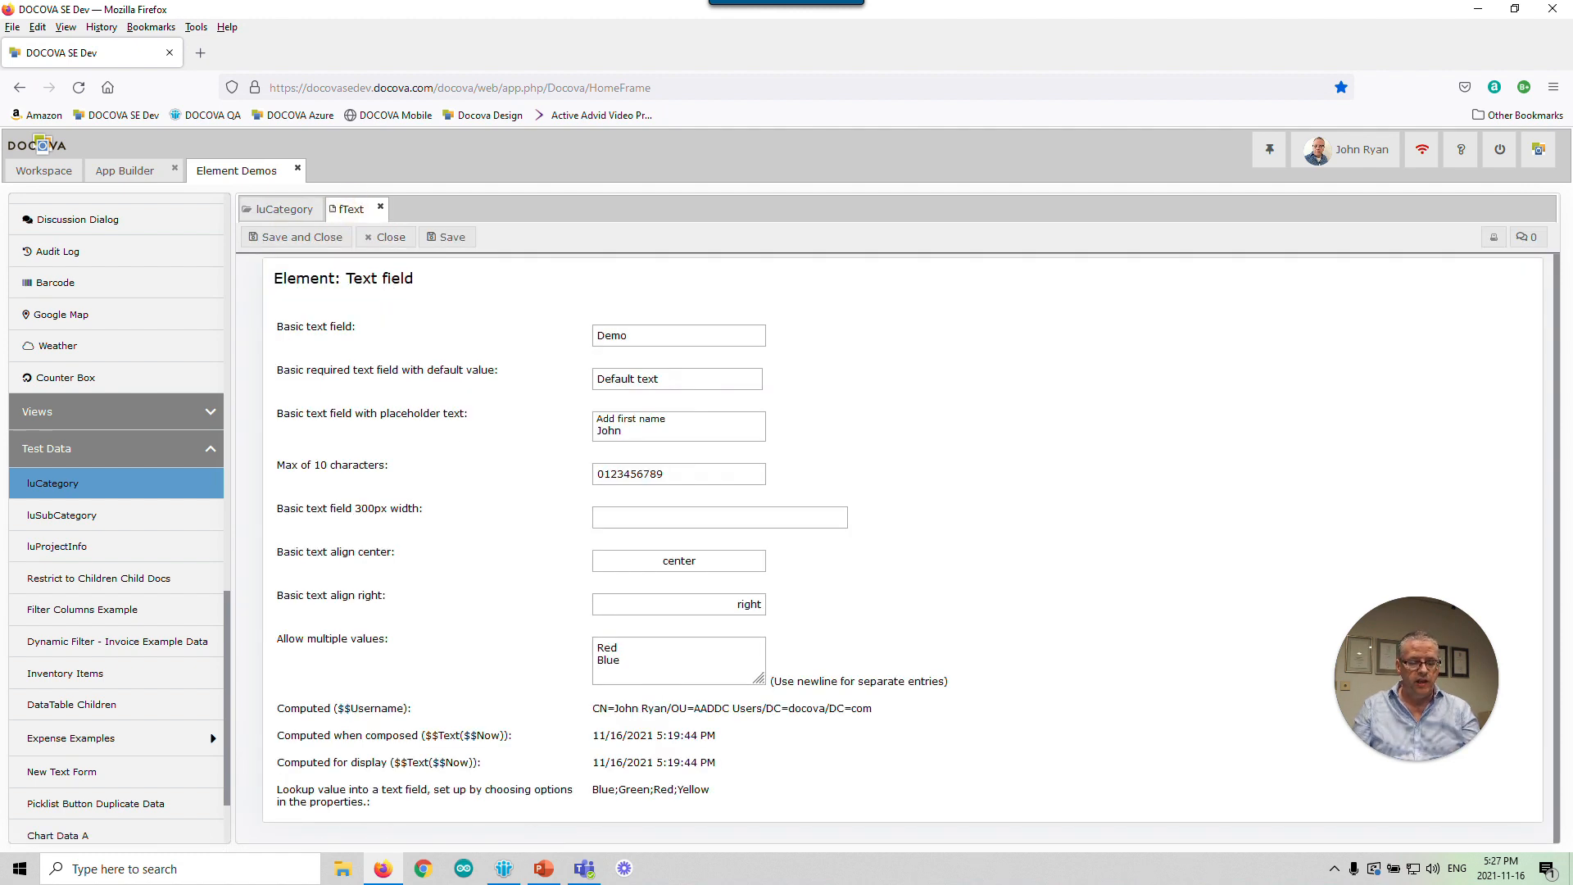
left_click_drag(596, 791, 697, 790)
left_click(740, 790)
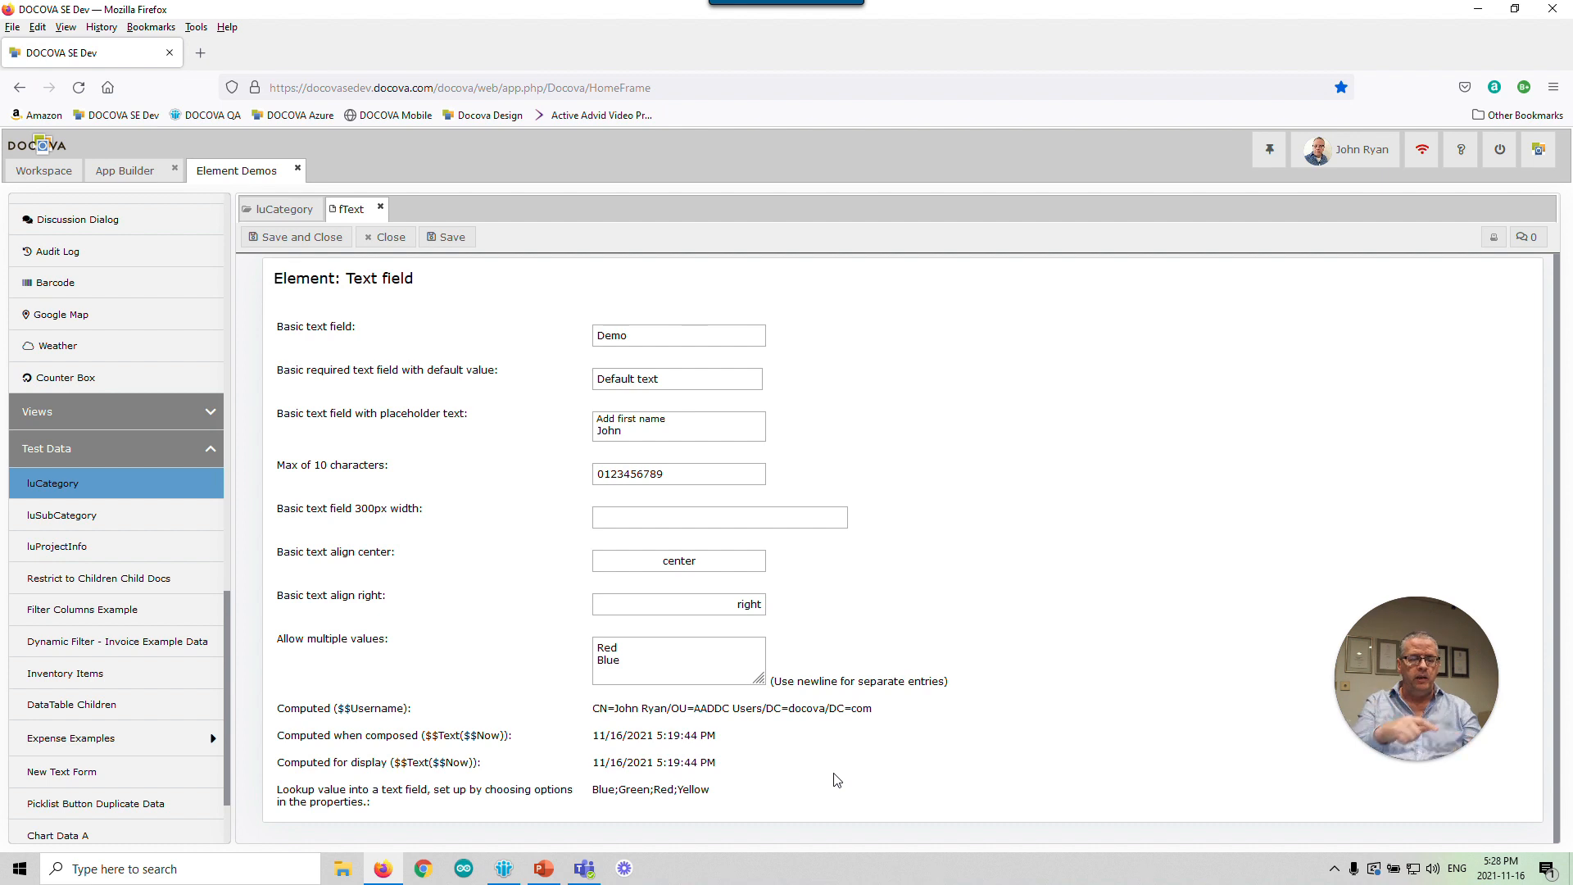
Review the lookup properties of txt_input_12 in App Builder against the luCategory view in Element Demos
left_click(127, 171)
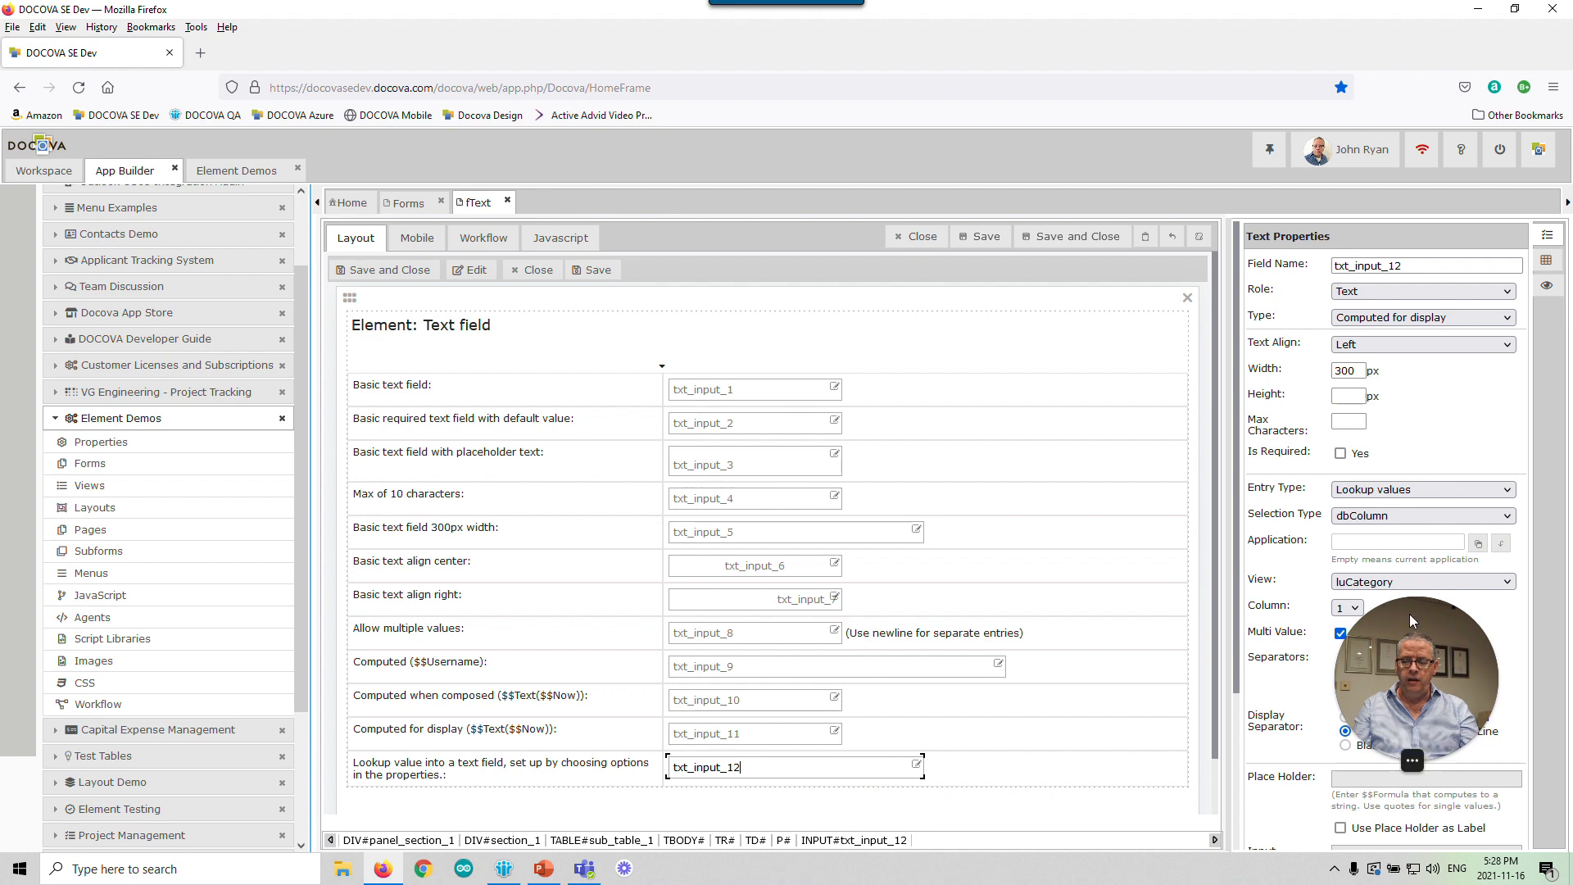
left_click_drag(1409, 613, 867, 341)
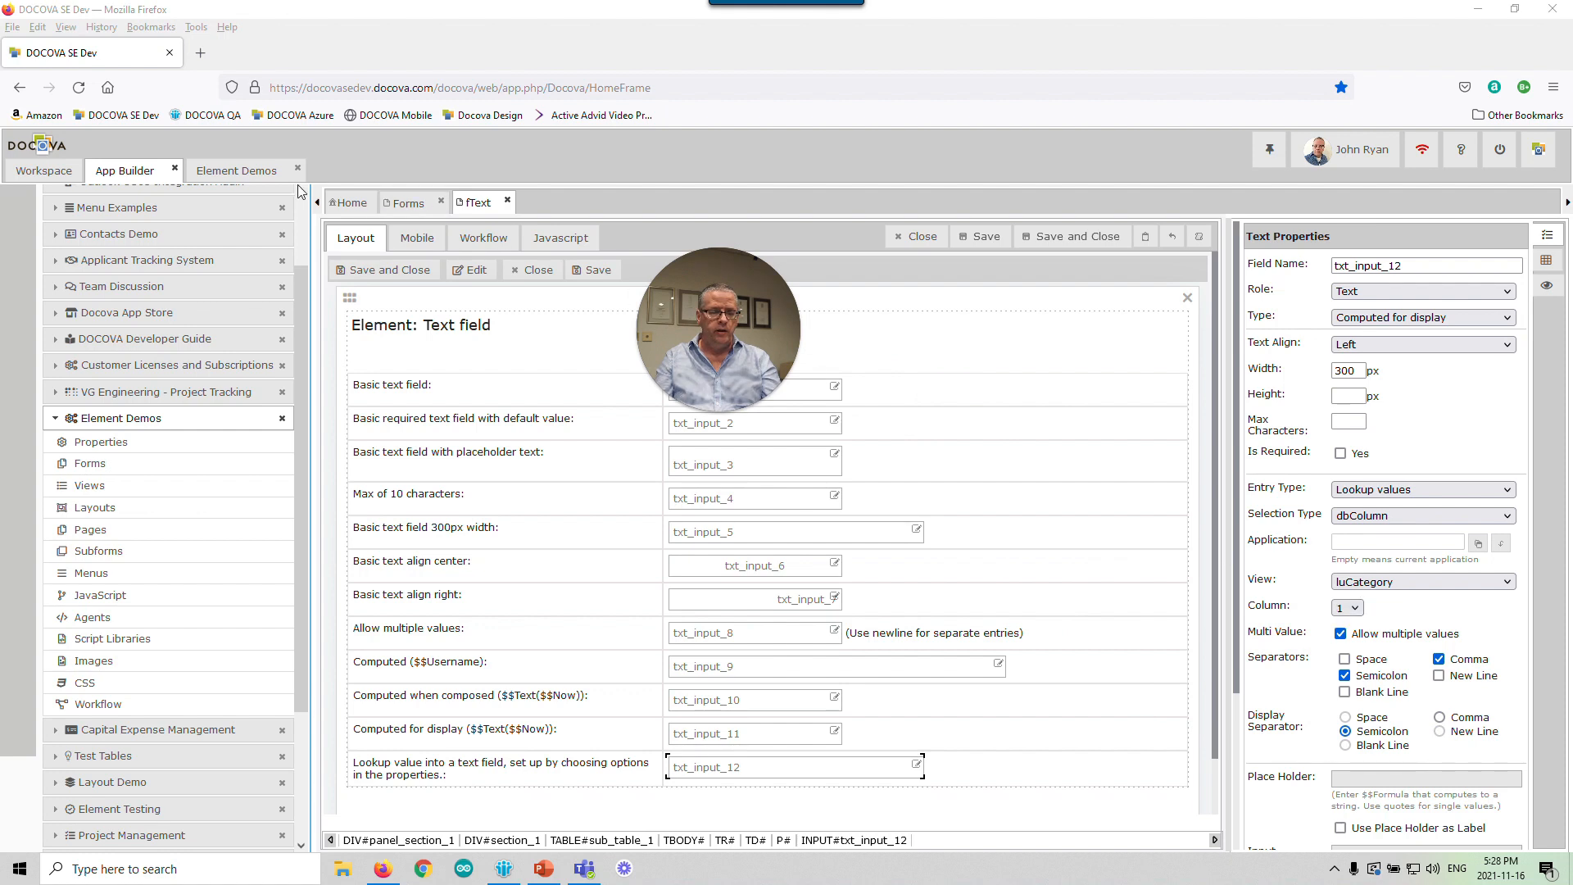
left_click(236, 170)
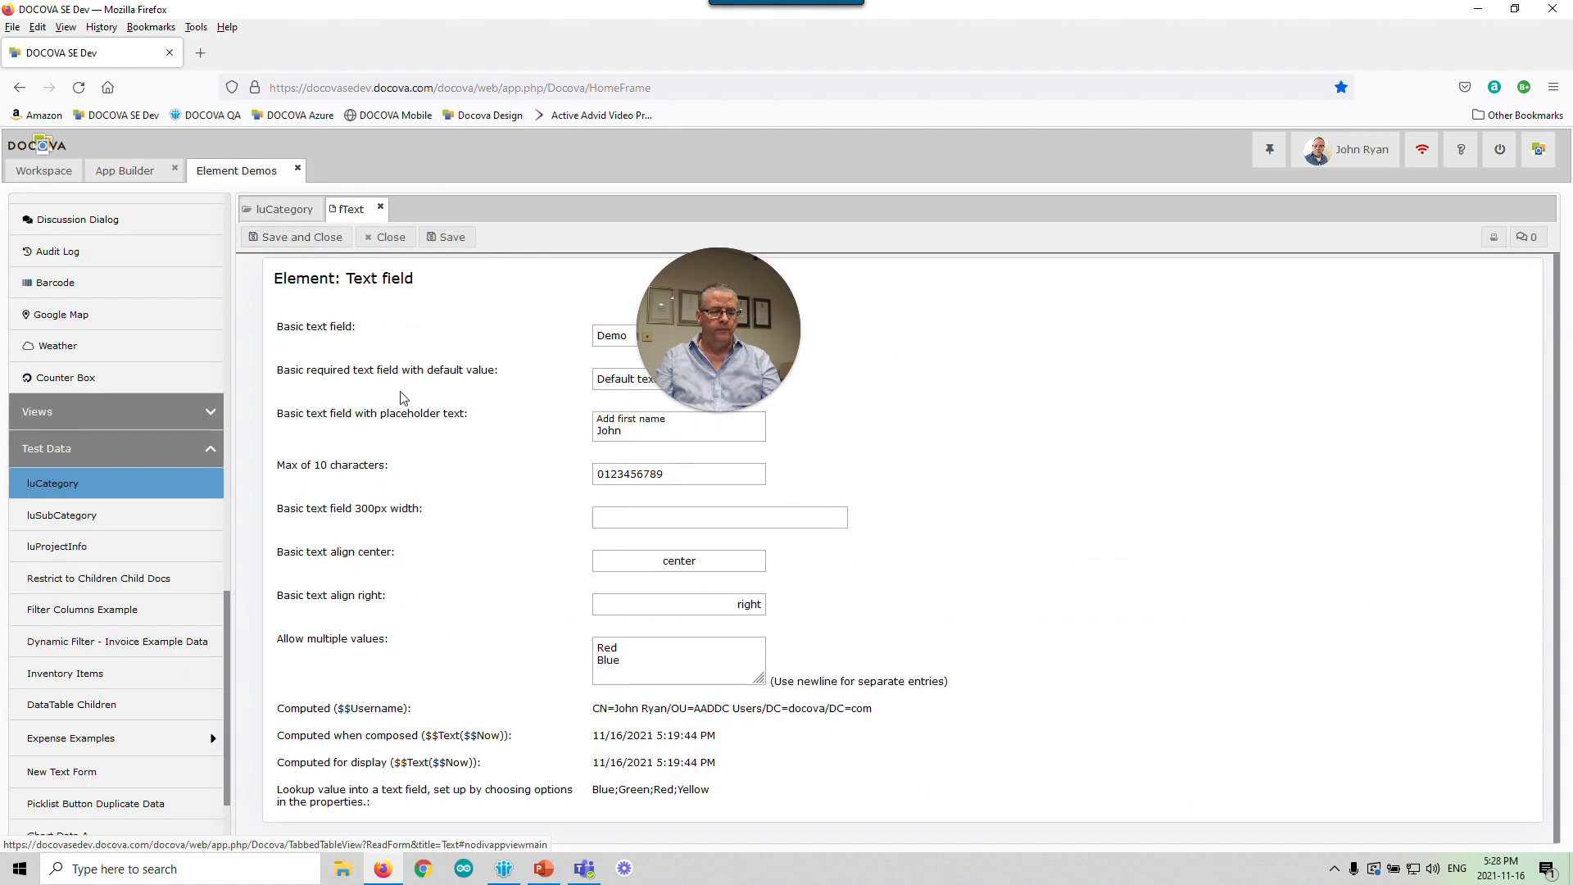
left_click(95, 484)
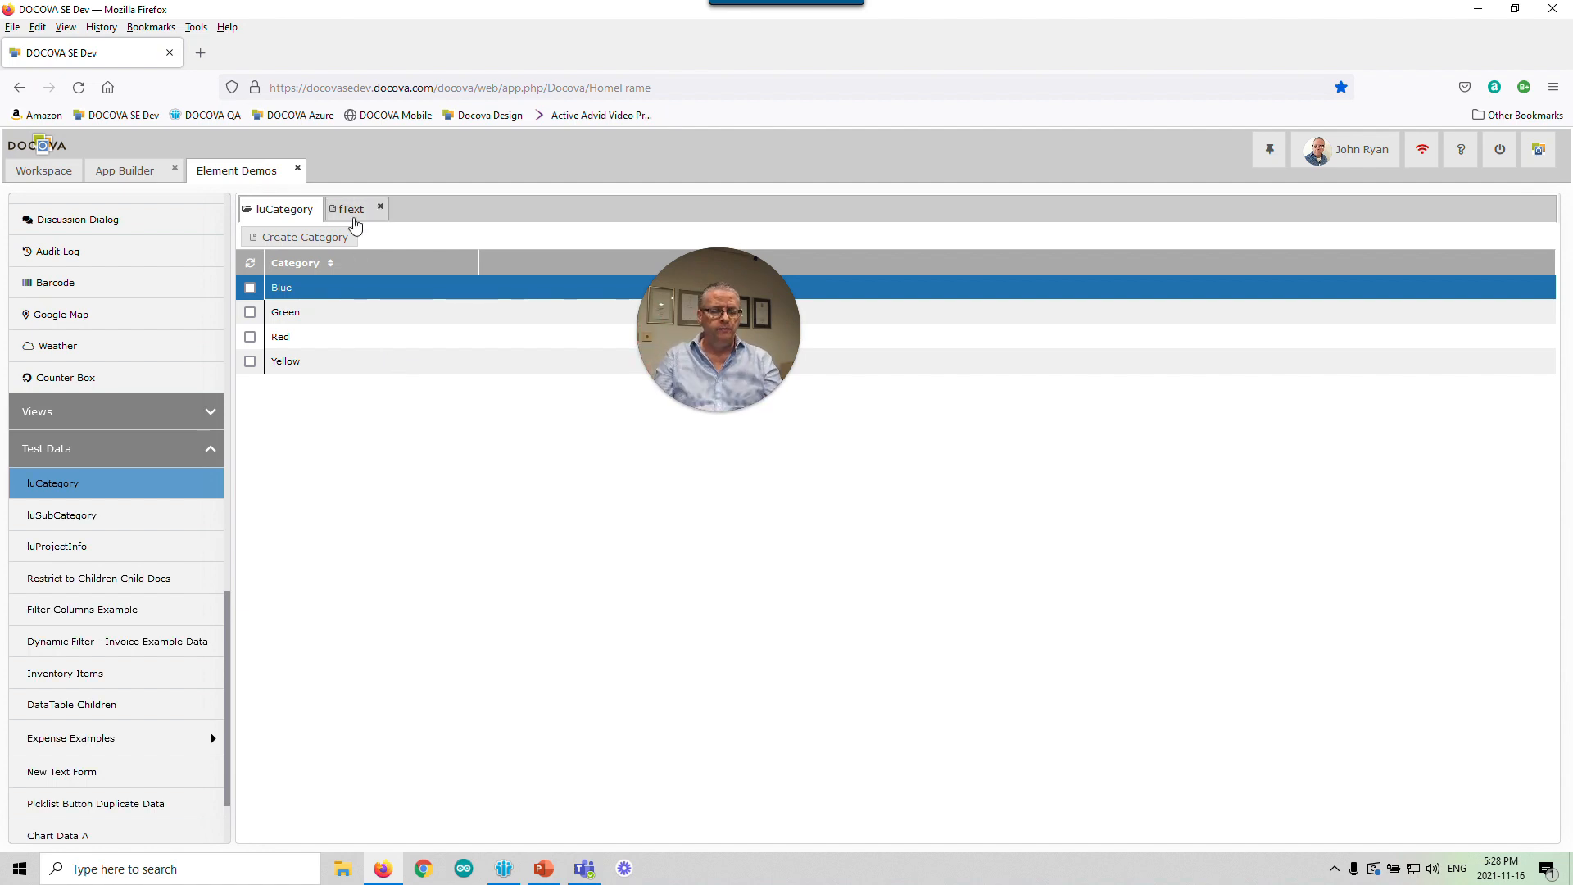
Return to the fText document and close it without saving the changes
left_click(353, 211)
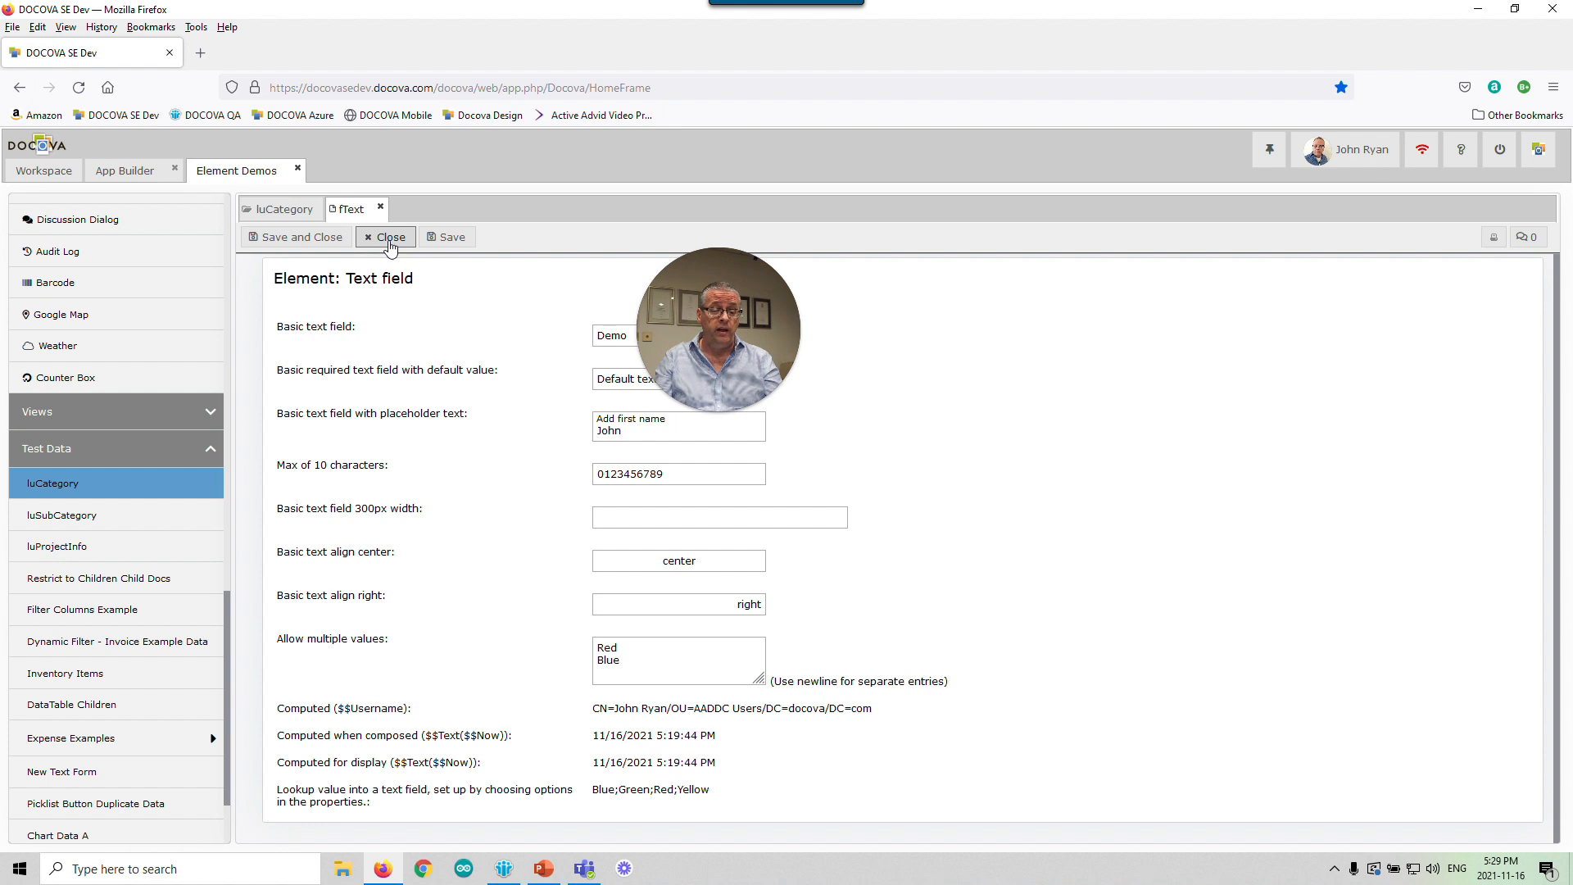
left_click(390, 239)
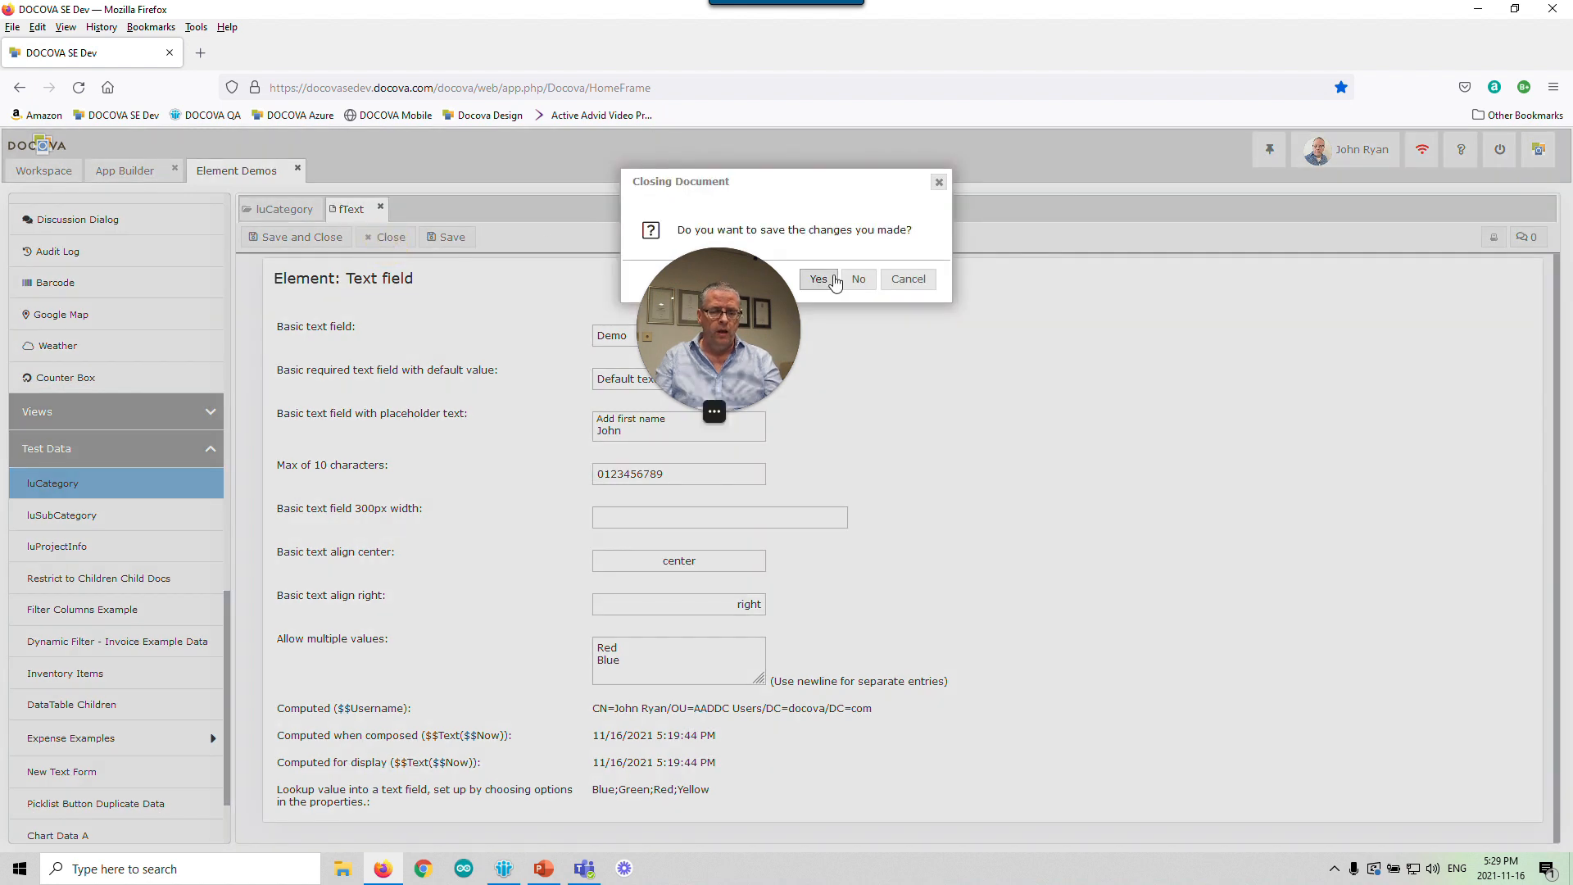
left_click(858, 278)
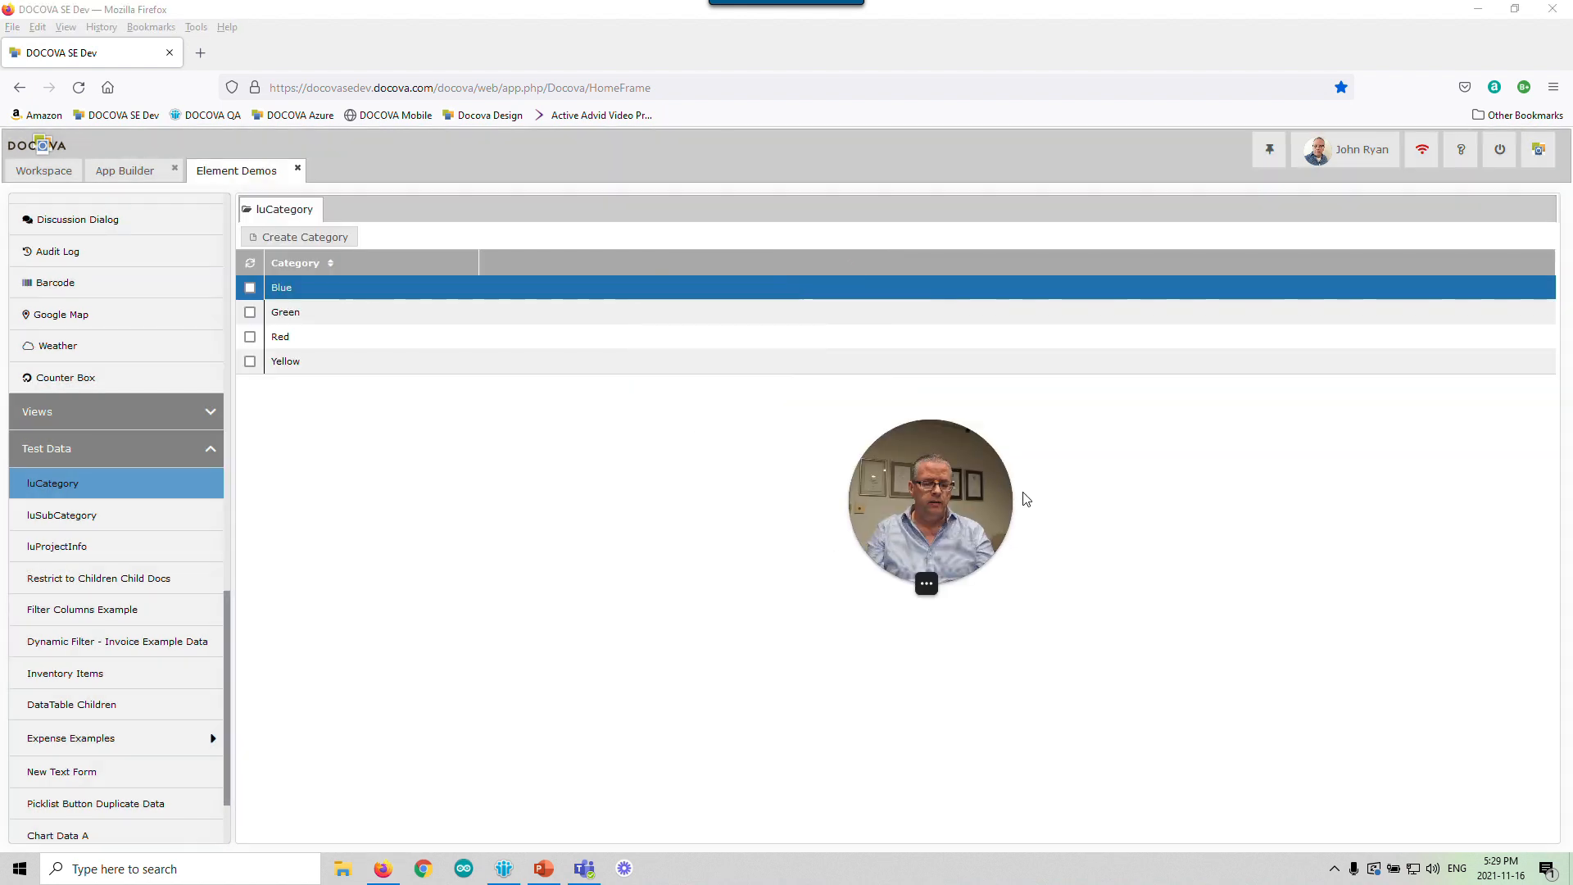
Open the Numeric view under Form Elements in Element Demos
left_click_drag(1026, 499, 1213, 565)
left_click(1194, 652)
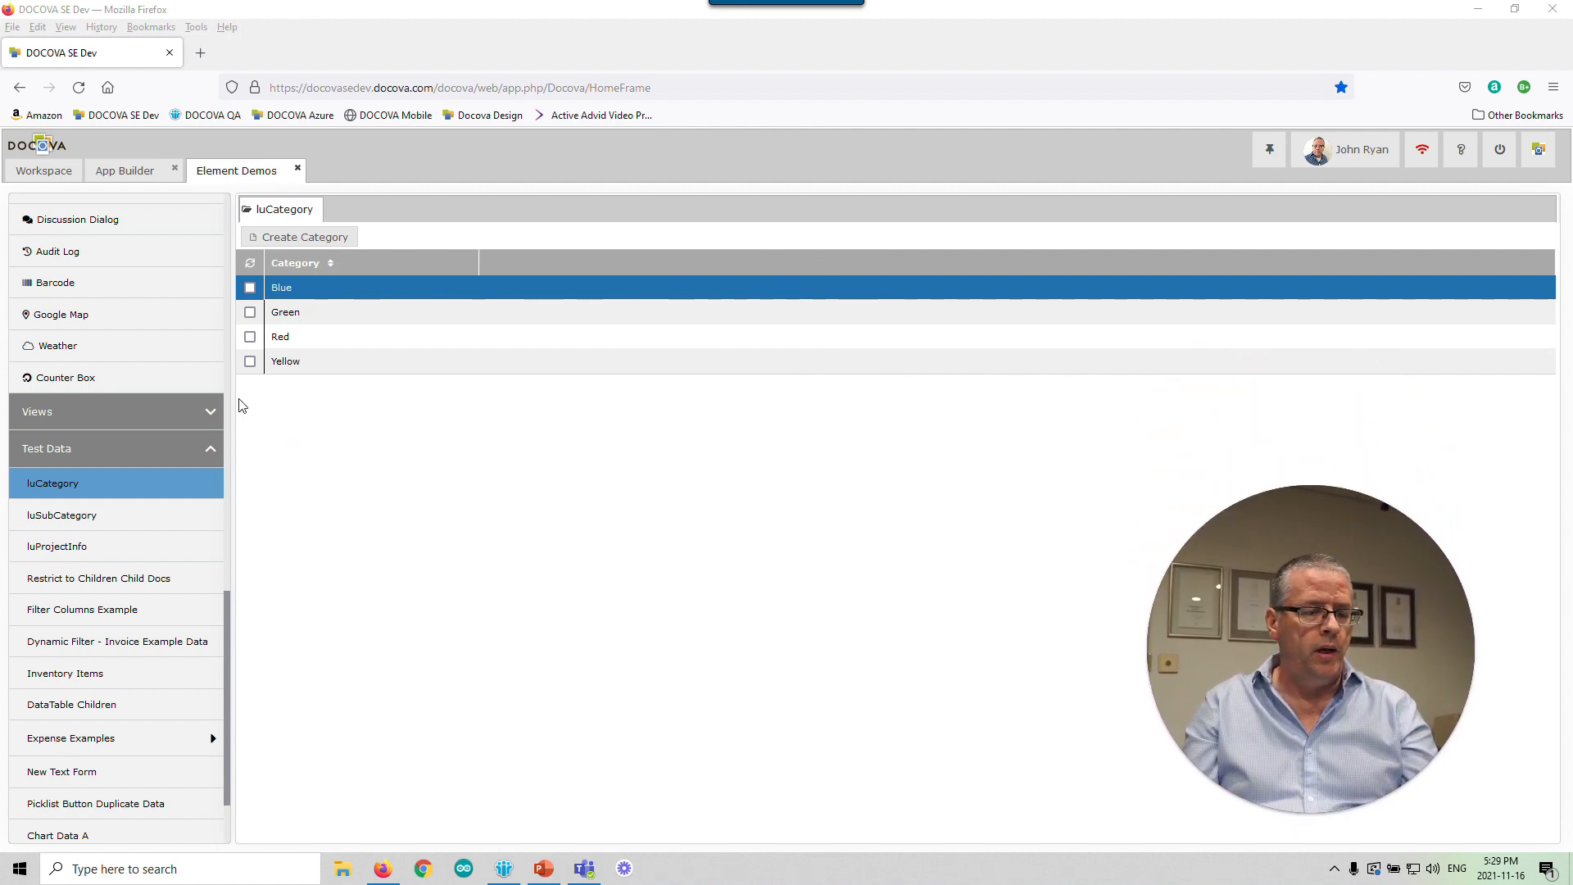
left_click_drag(228, 696, 236, 190)
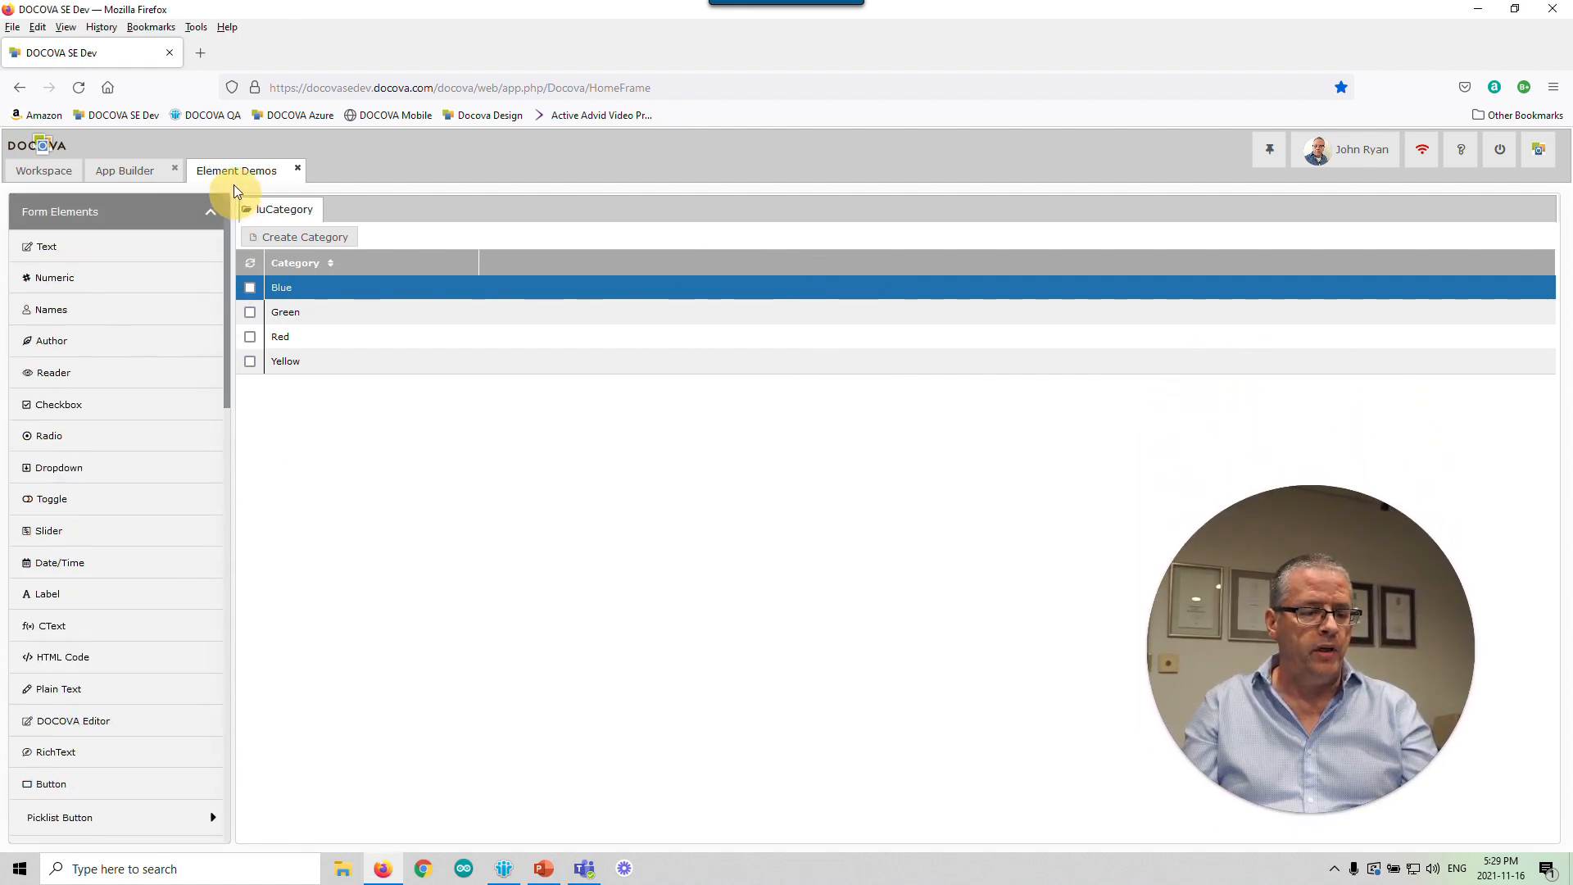
left_click(116, 279)
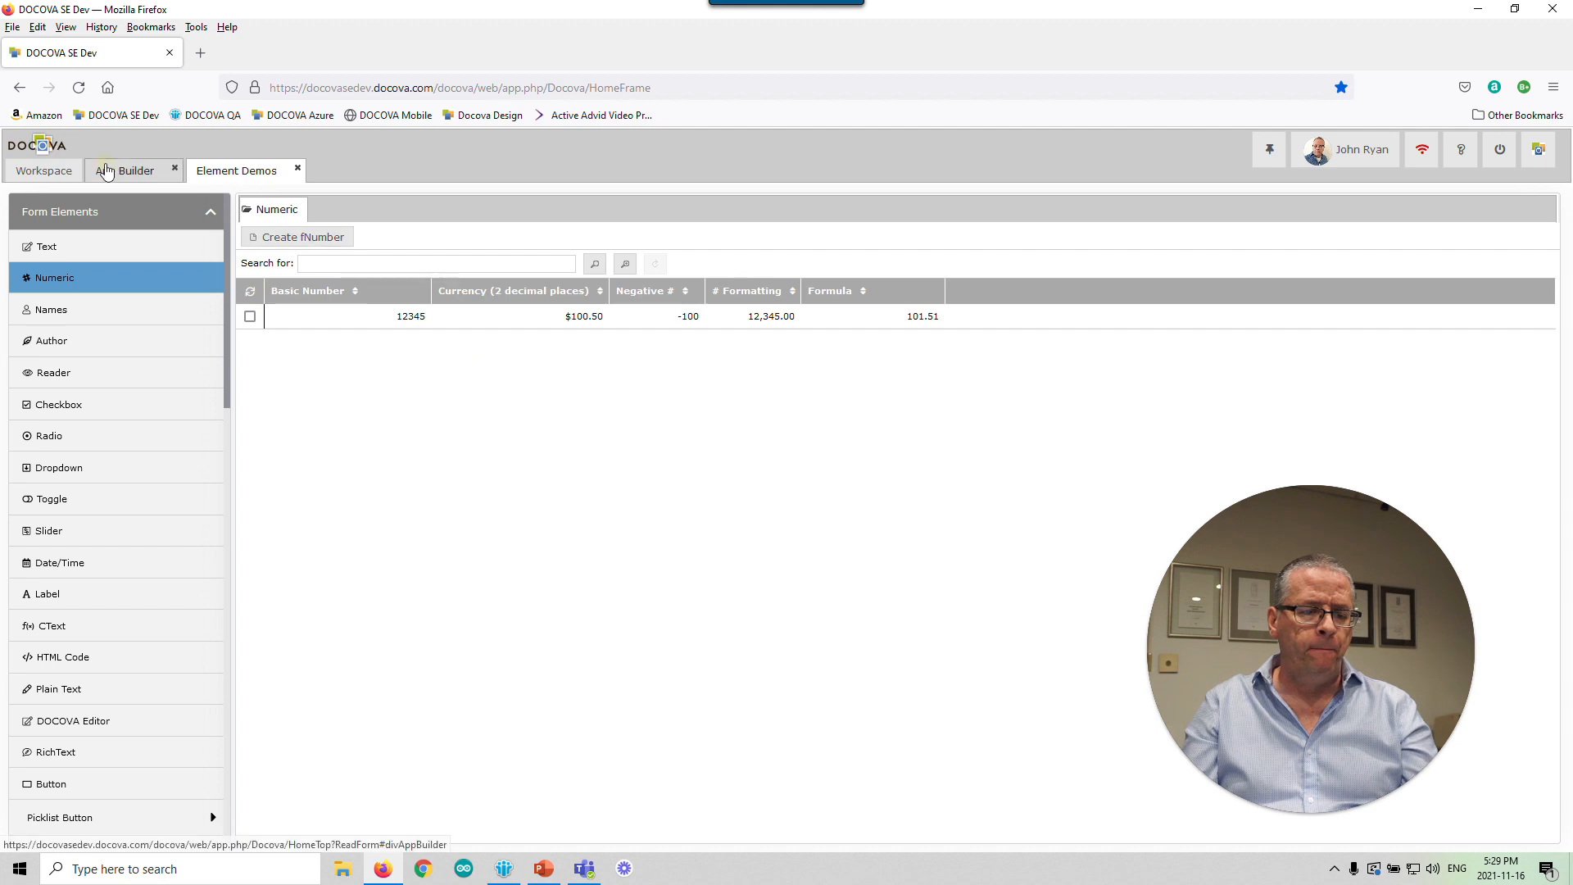
Close the fText form design in App Builder and open the fNumber form from the Element Demos forms list
left_click(107, 170)
left_click(516, 202)
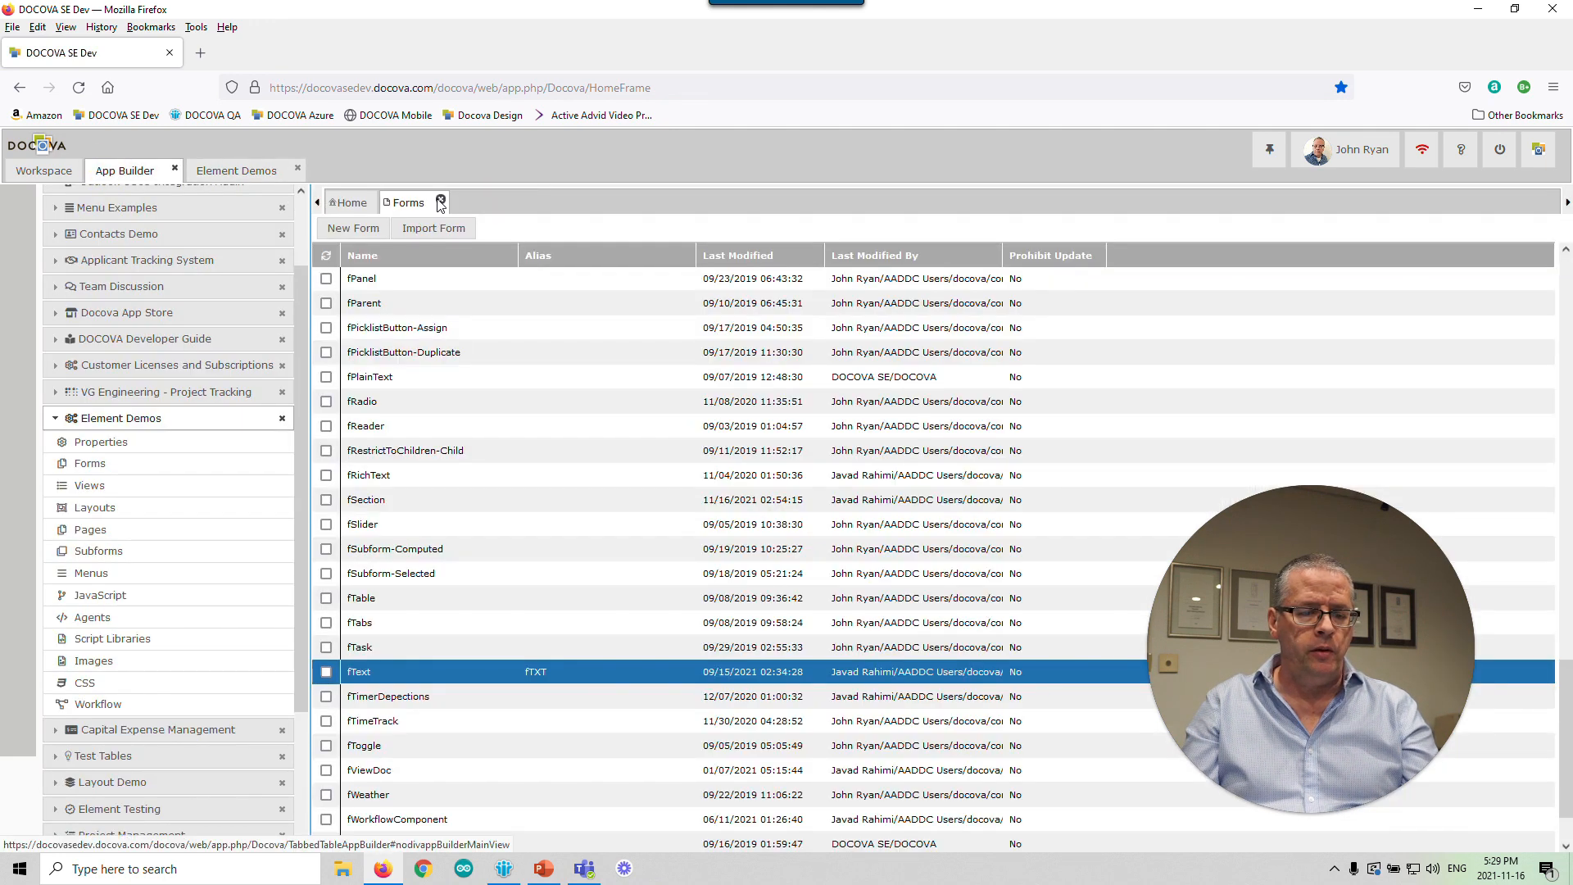
left_click(483, 525)
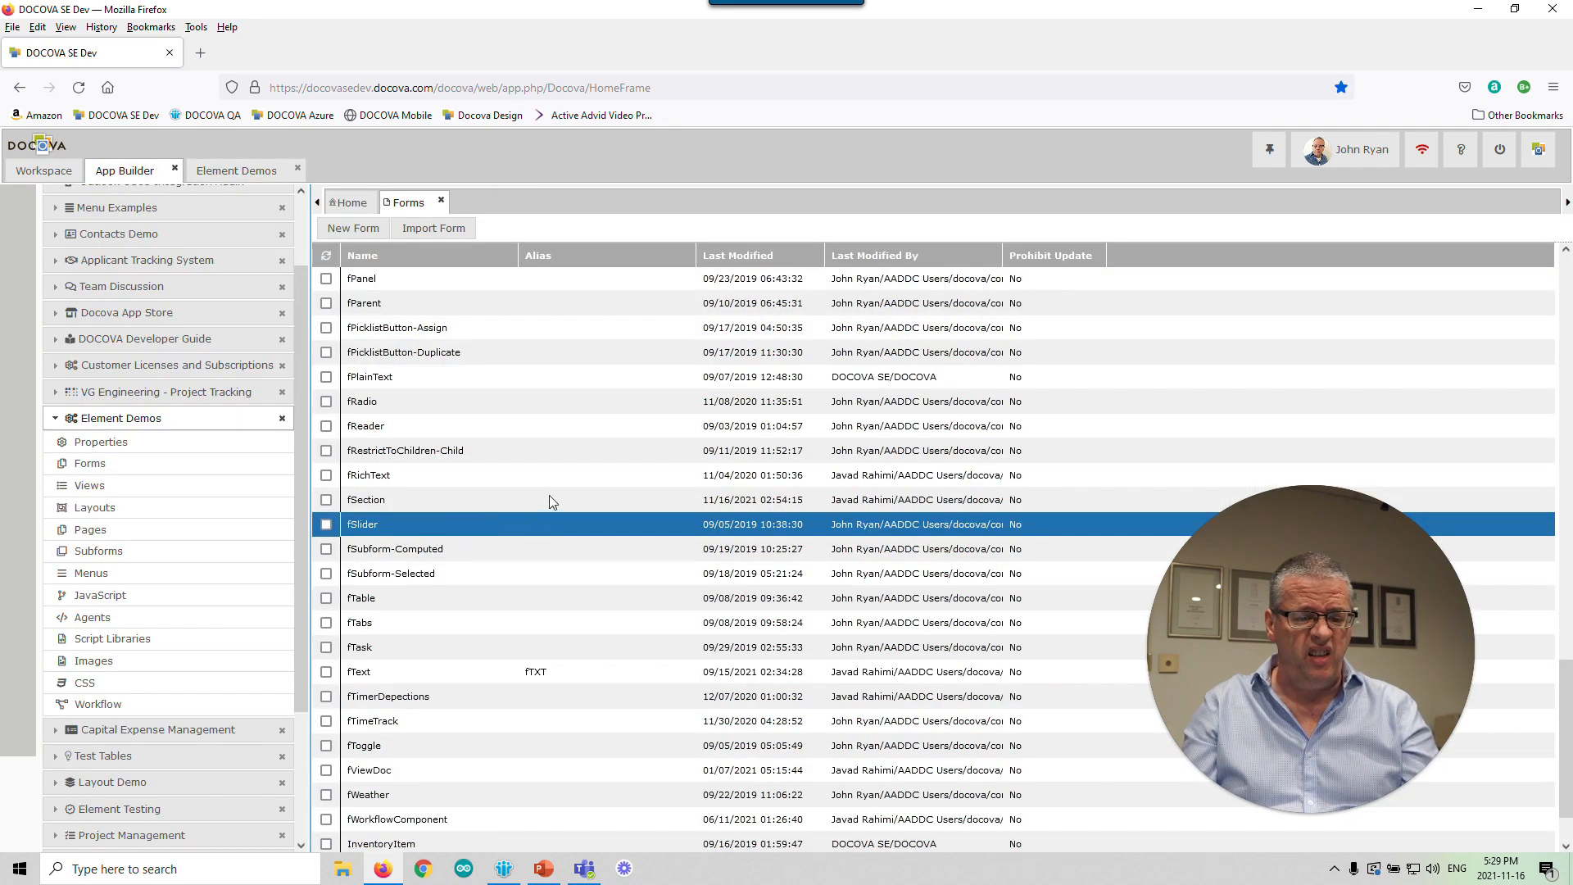
scroll(549, 495, "up", 3)
left_click(439, 470)
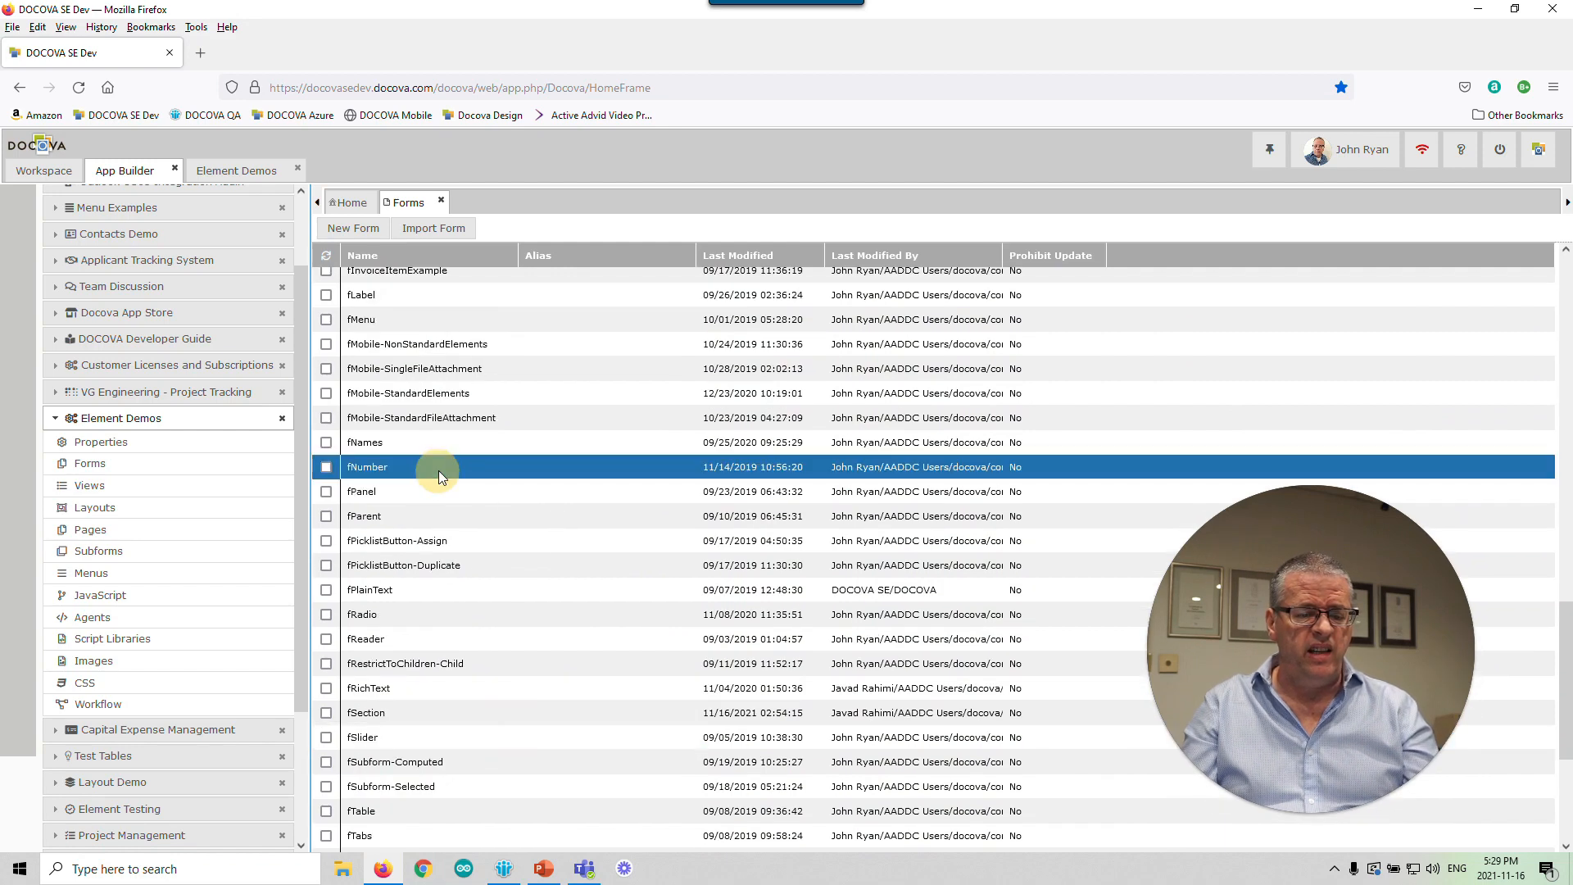
double_click(538, 466)
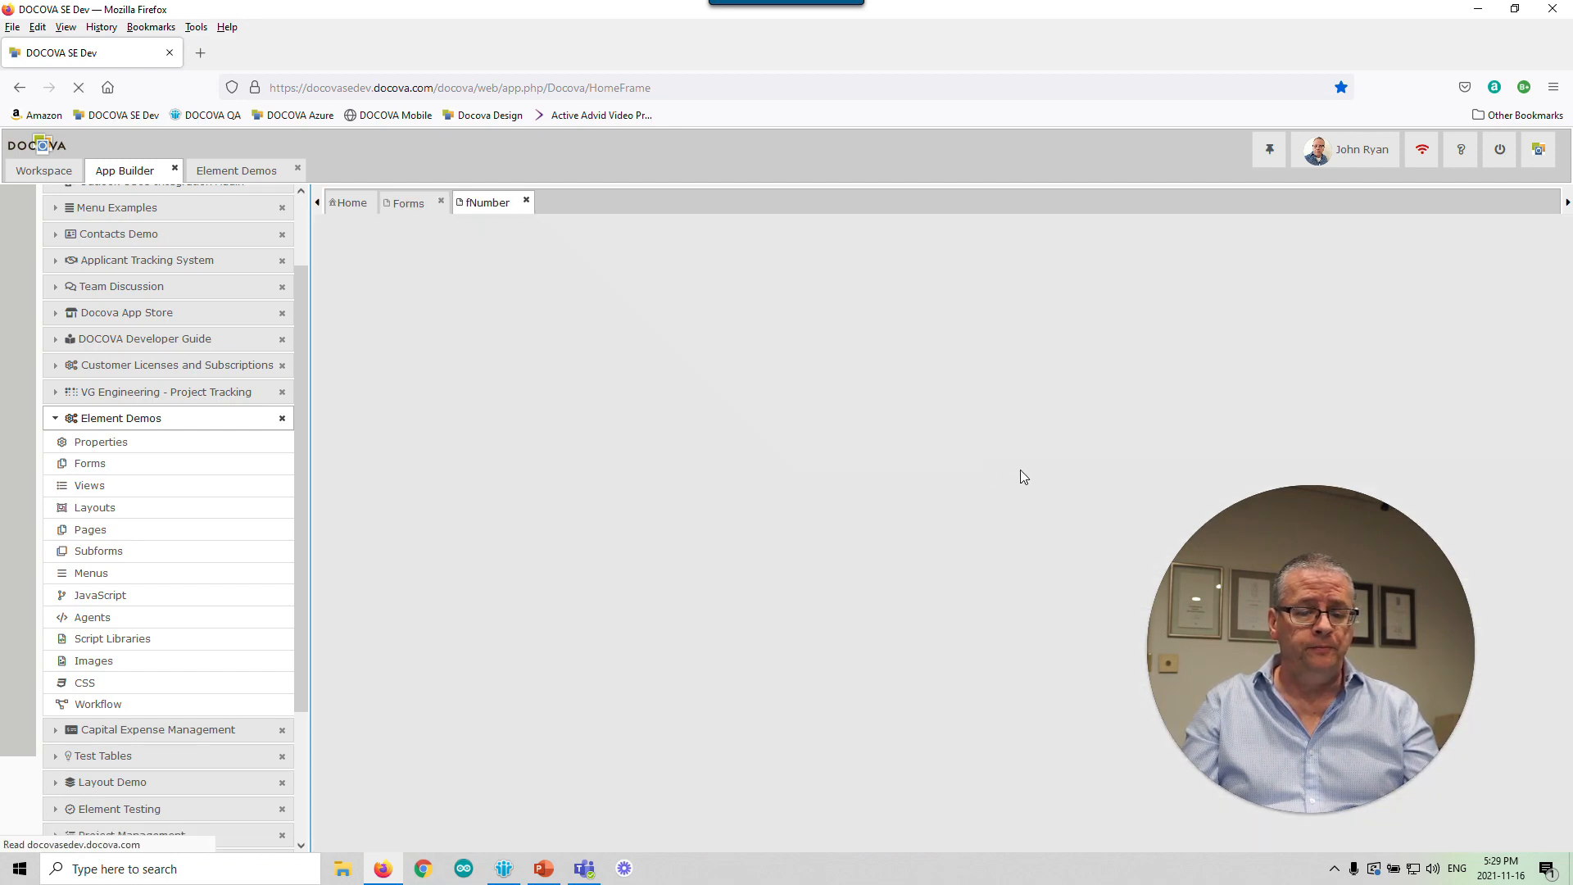
mouse_move(1385, 539)
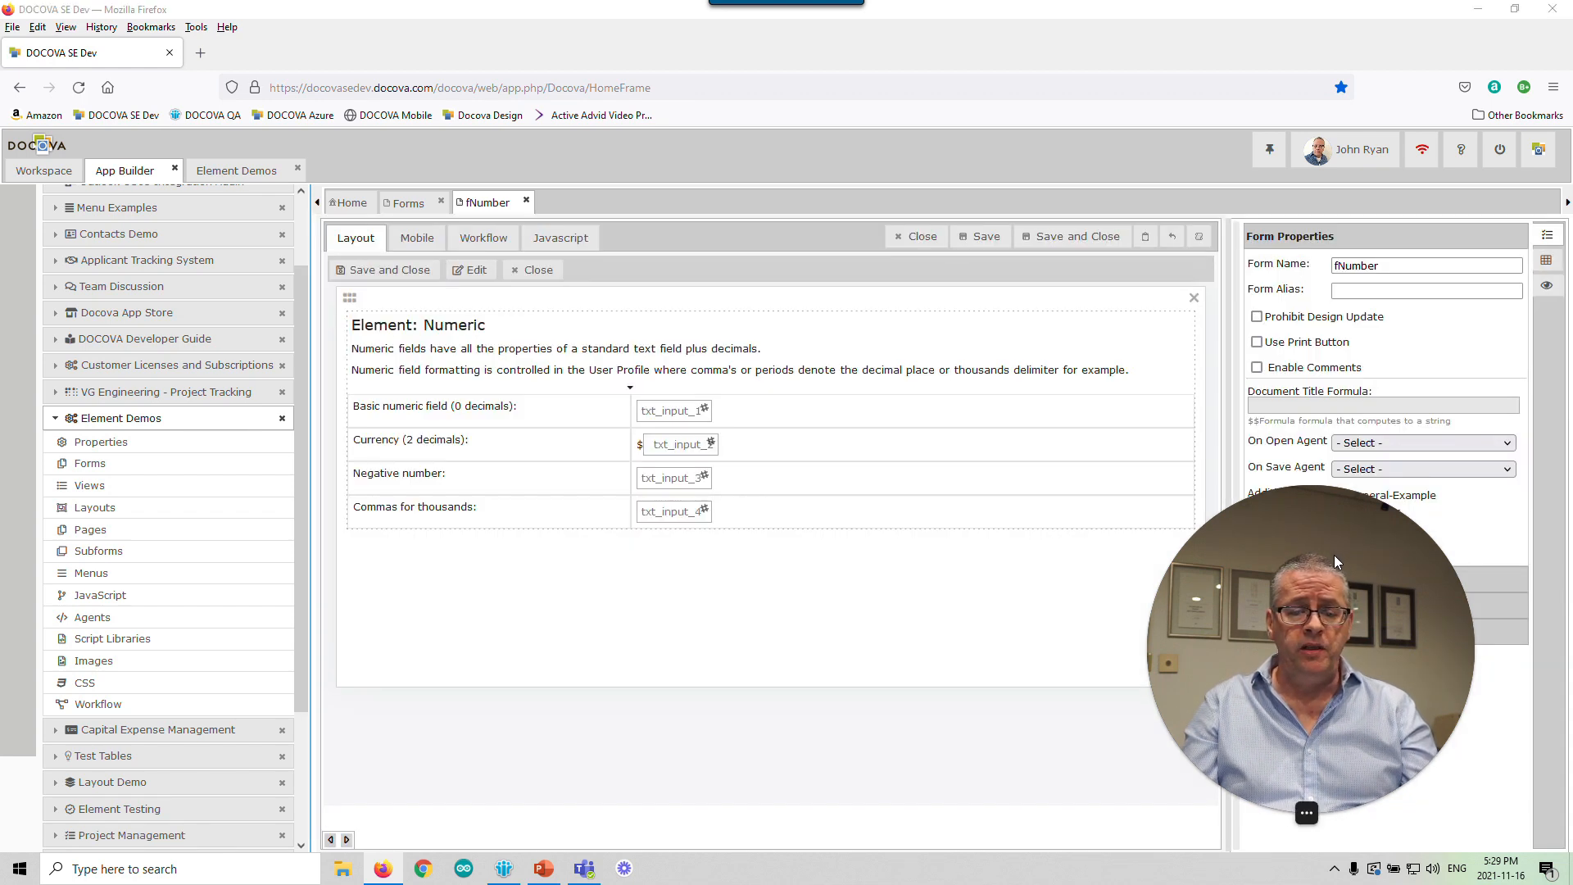
left_click_drag(1334, 554, 1084, 597)
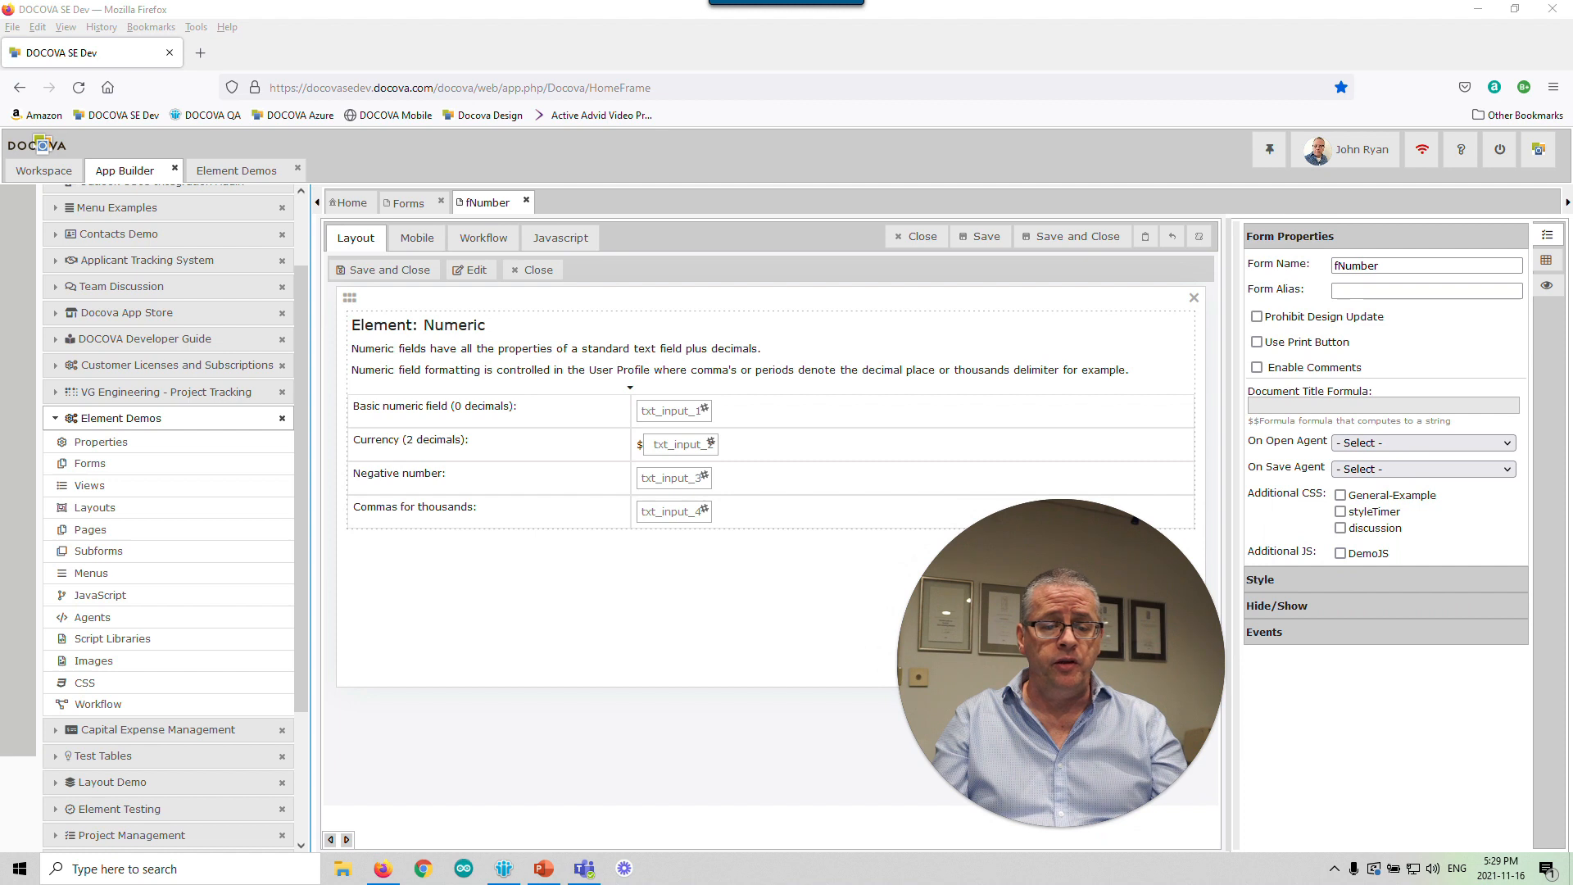
Read the fNumber form's two introductory notes on numeric field properties and number formatting
left_click_drag(1131, 369, 349, 346)
left_click(924, 369)
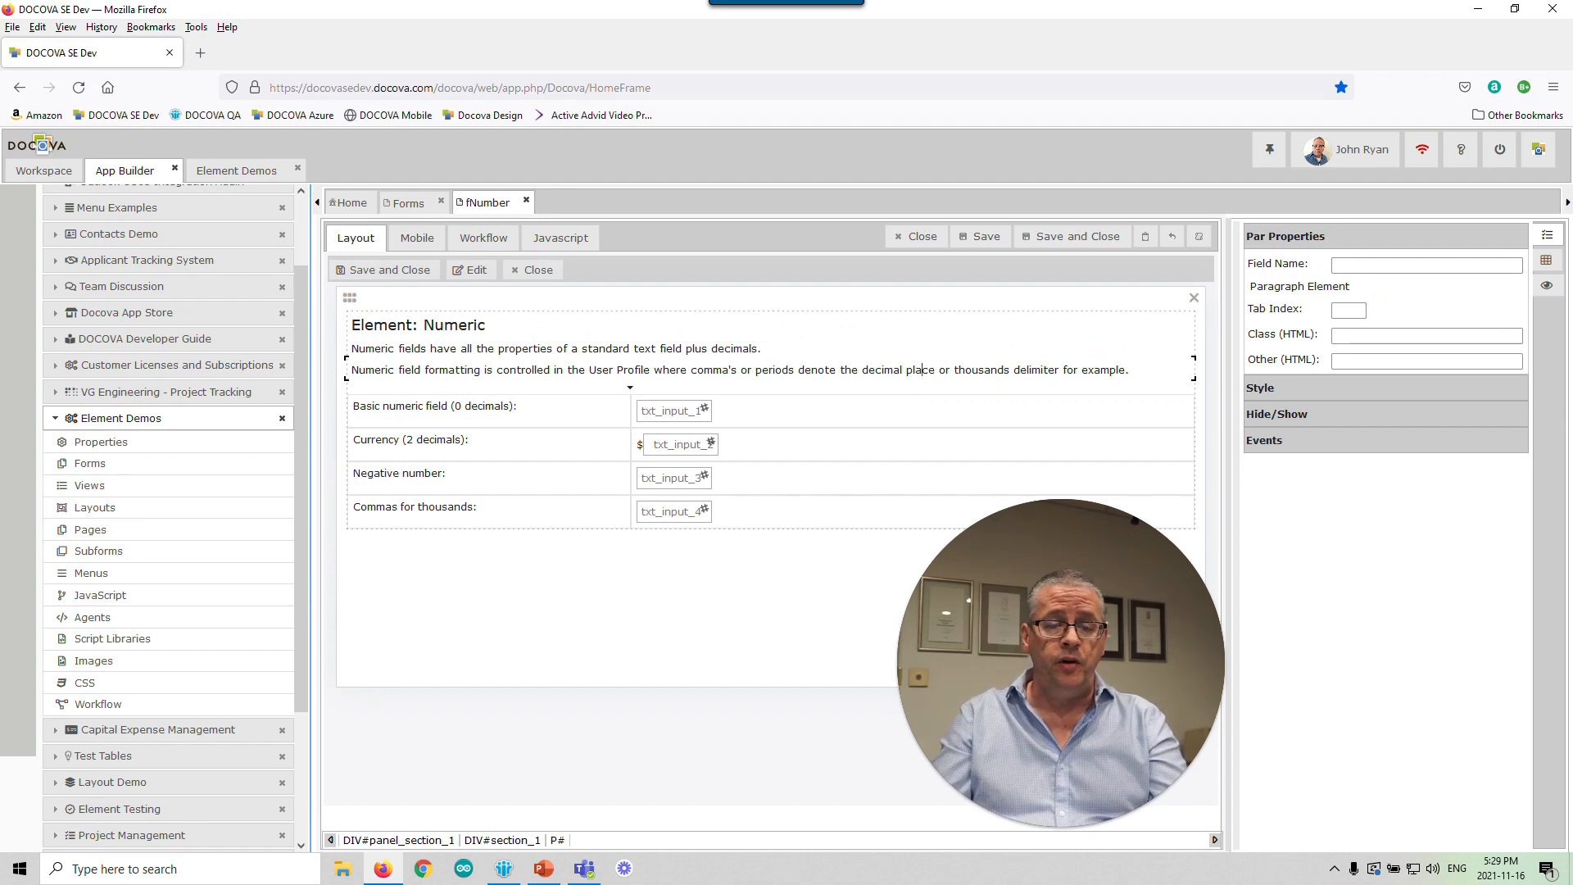
left_click(811, 346)
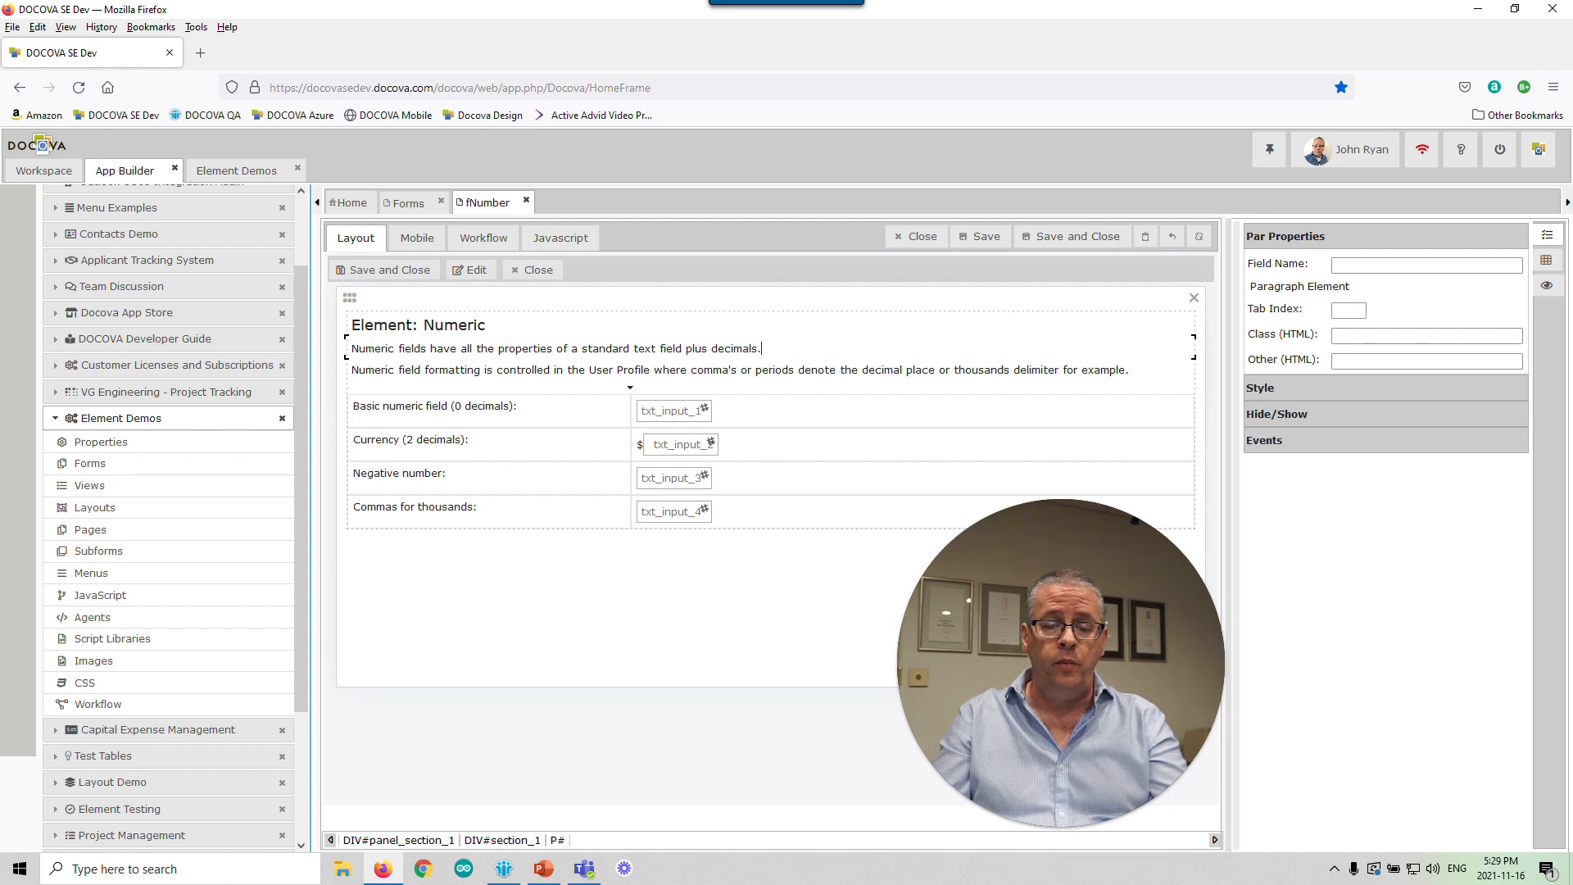
left_click(893, 369)
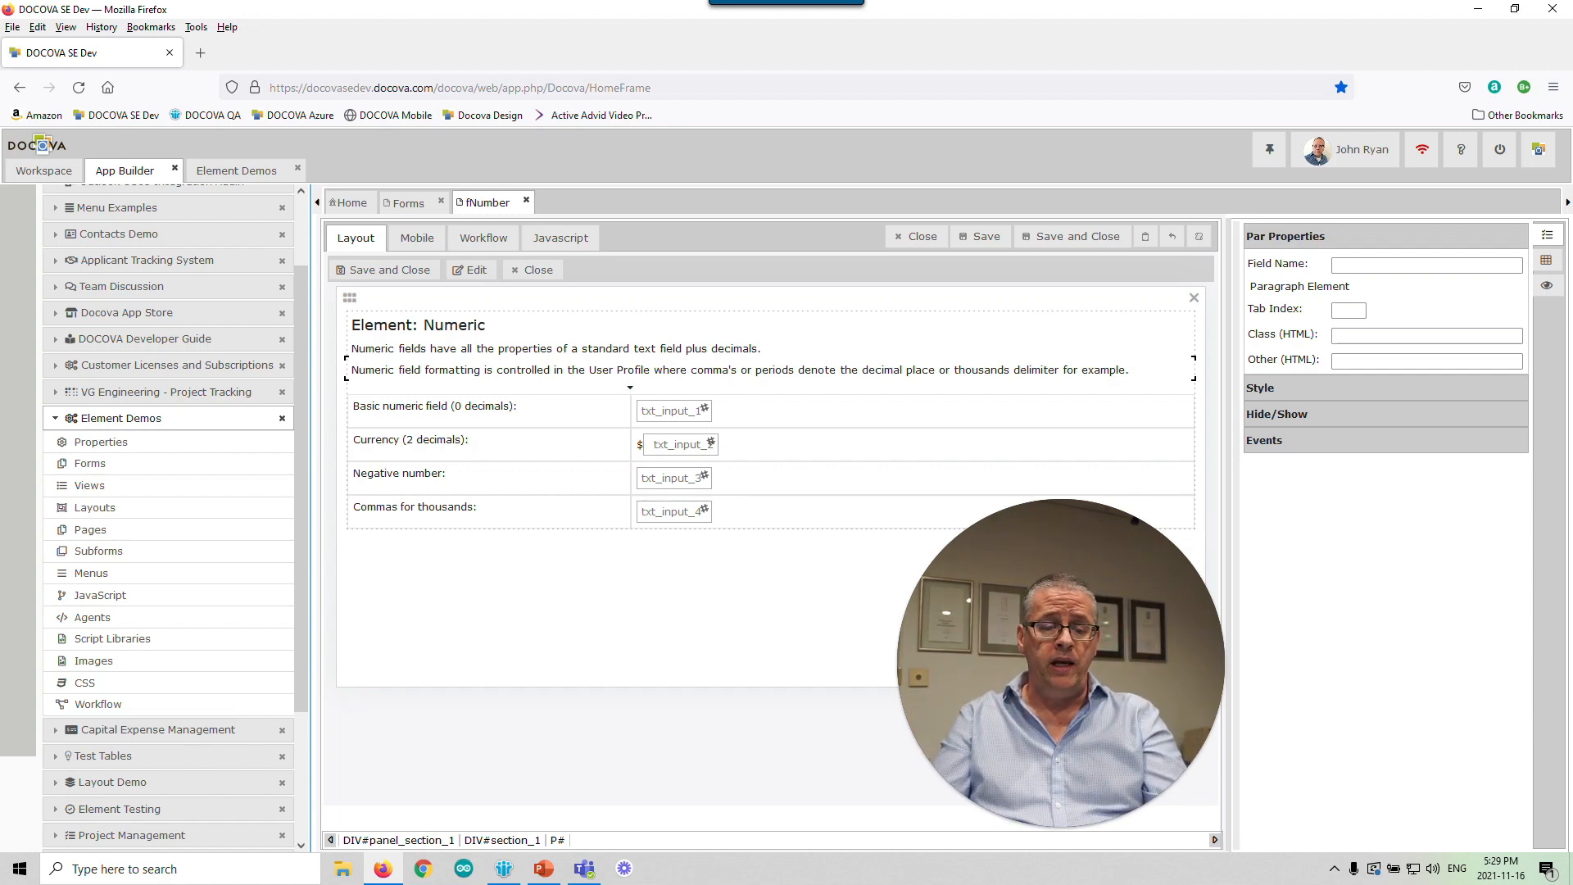
Examine the properties of the basic numeric field txt_input_1 and view its Formatting options without changing them
left_click(660, 410)
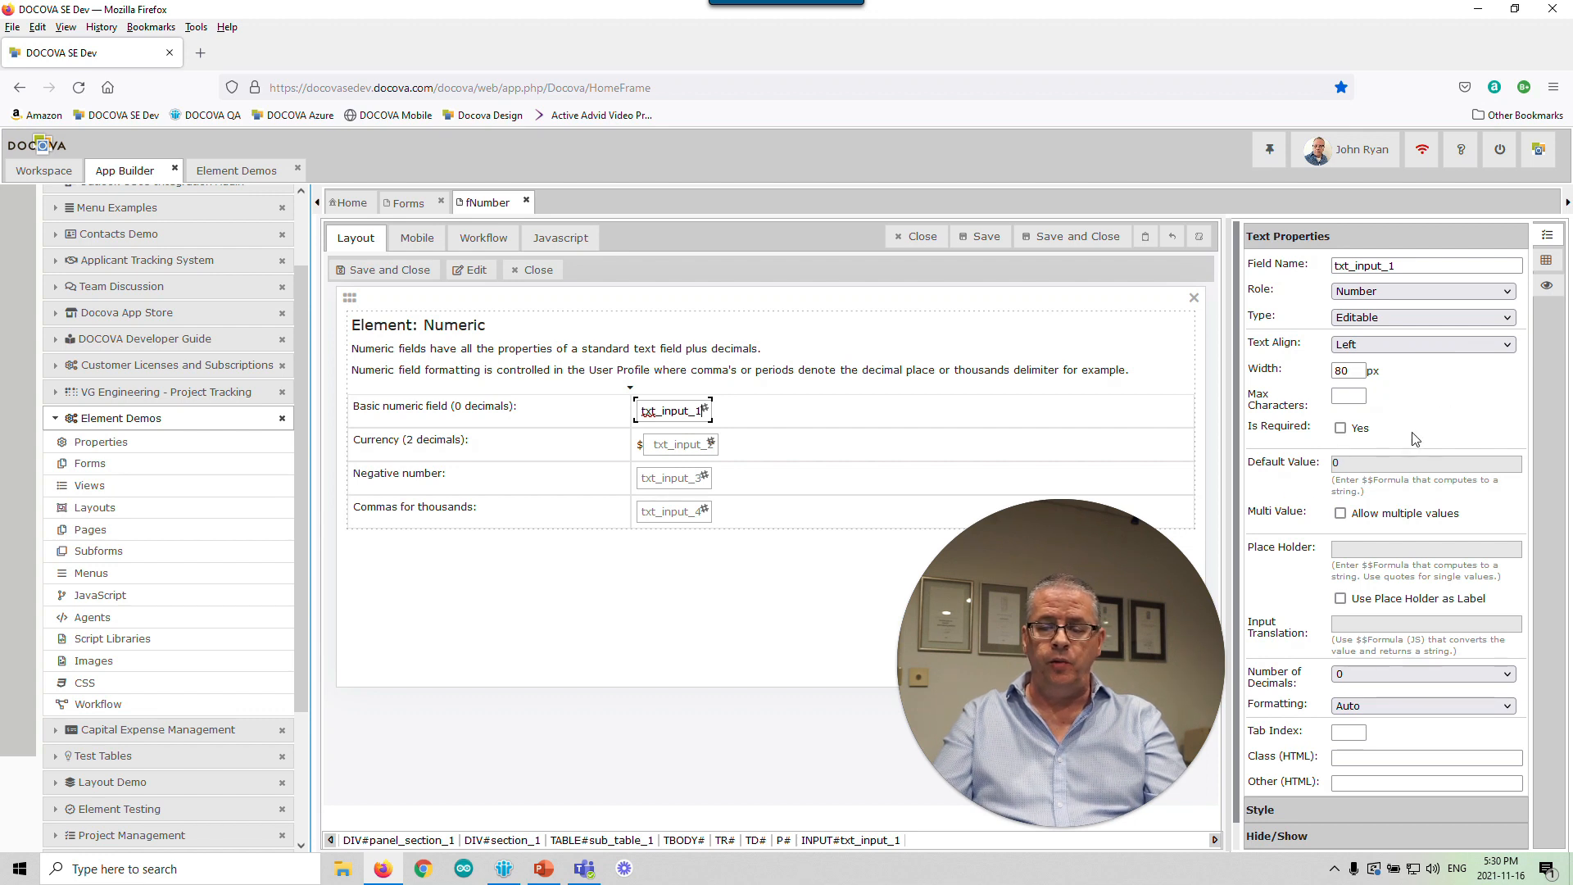
scroll(1415, 440, "down", 1)
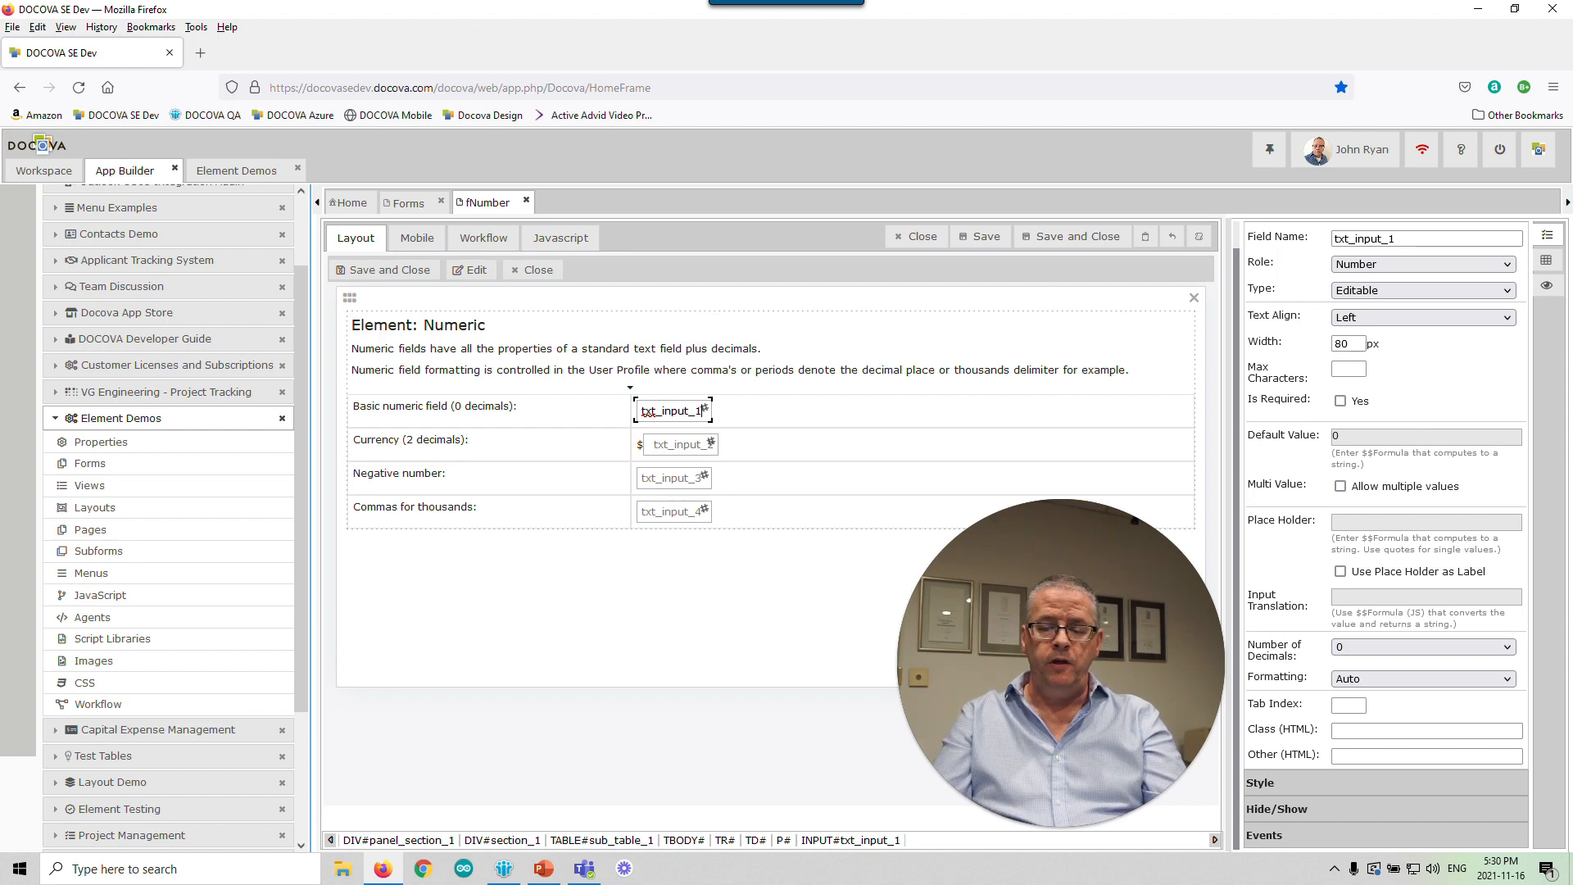
left_click(1375, 678)
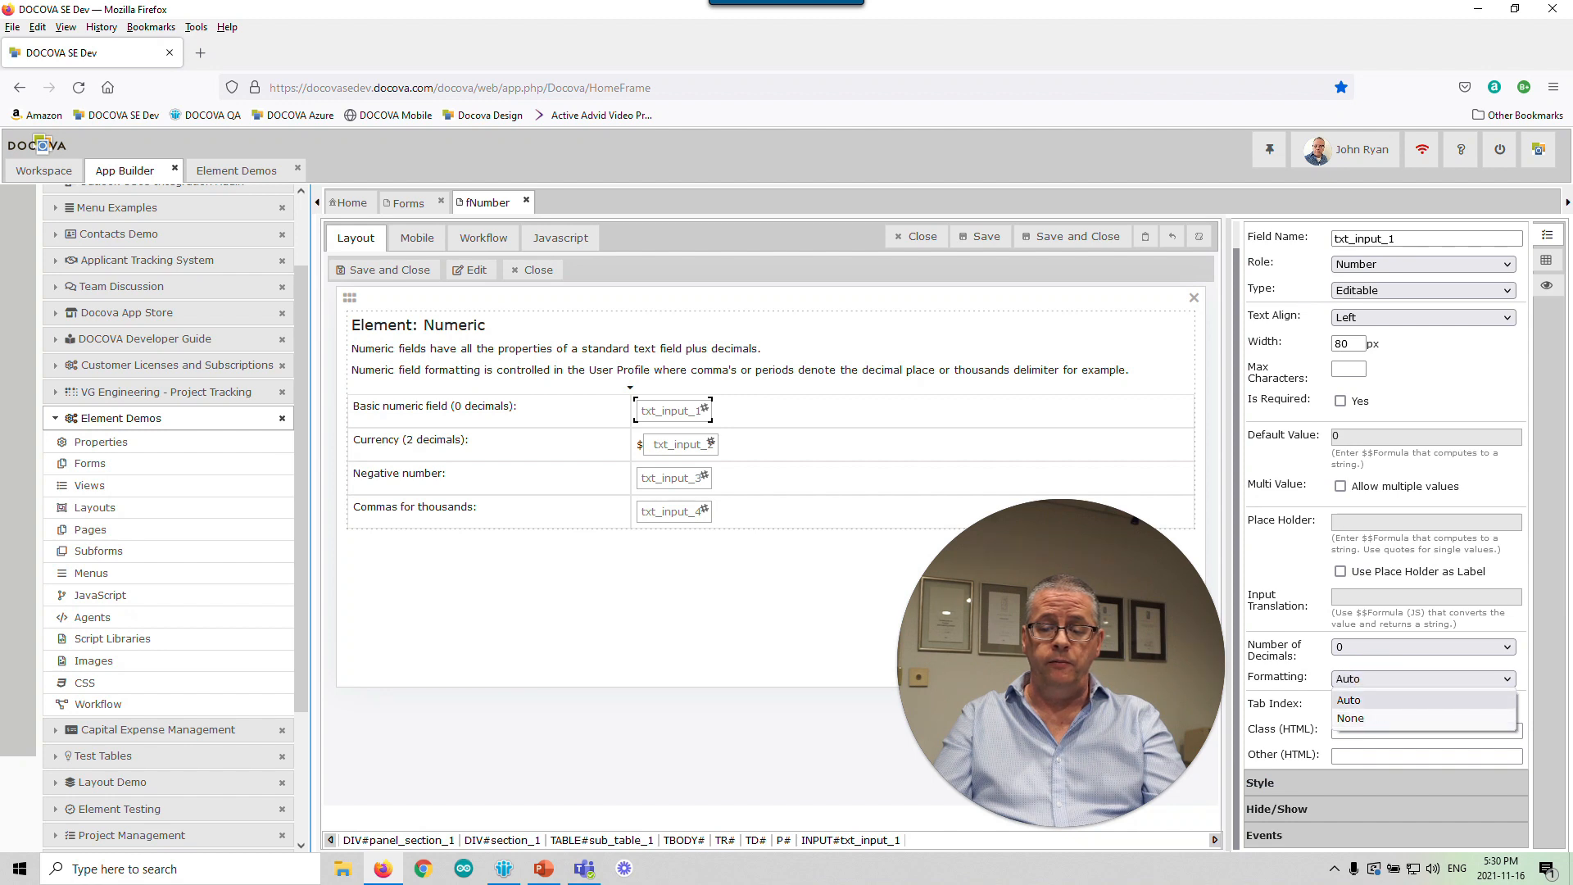
left_click(1024, 309)
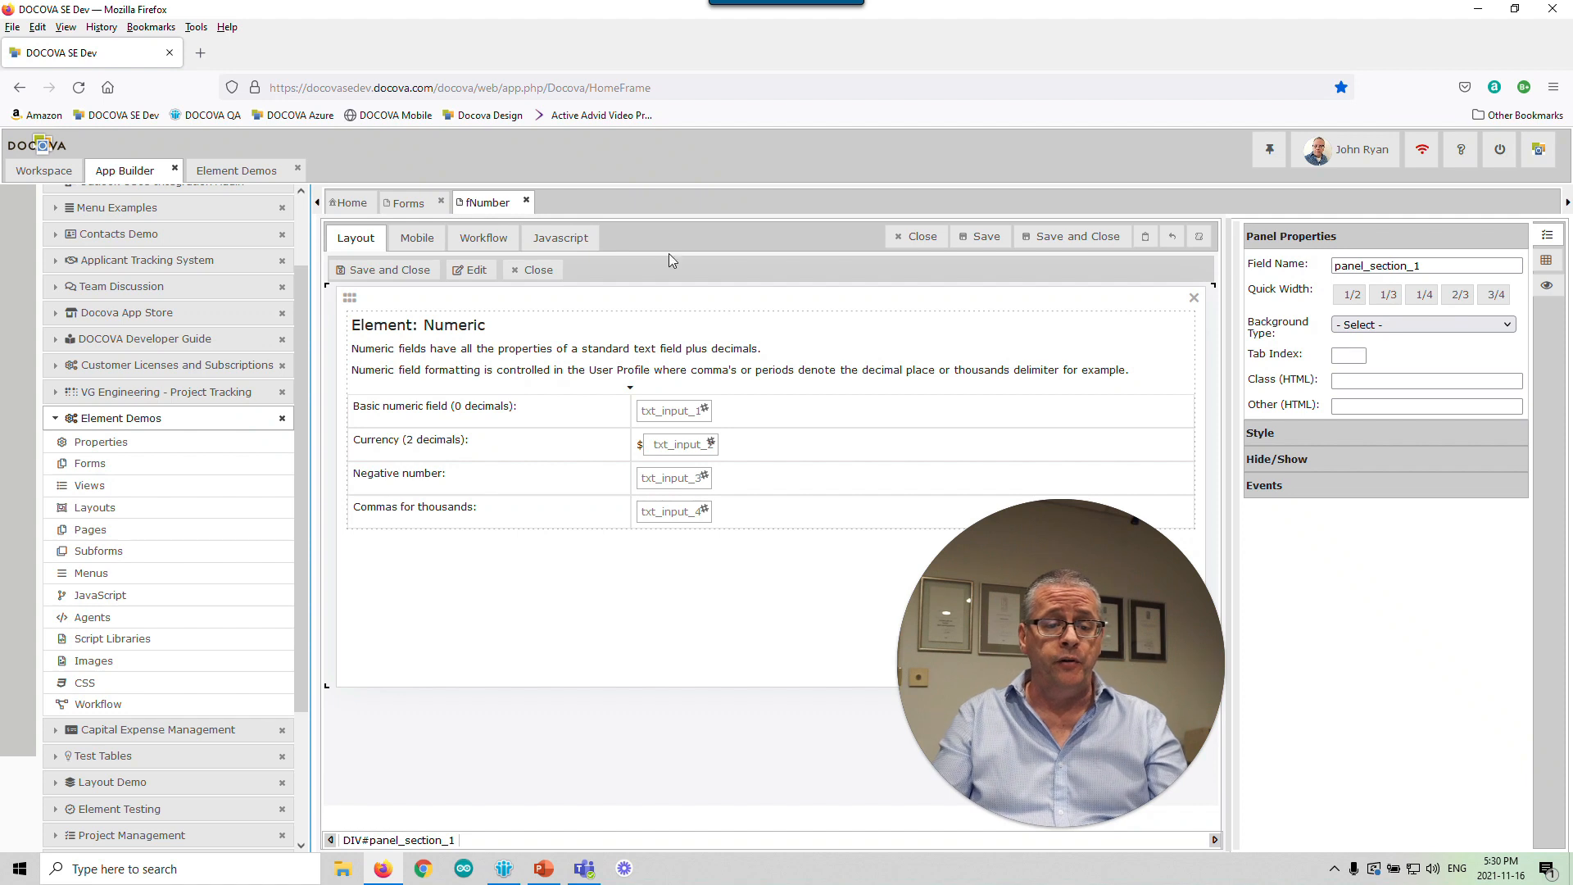
Create a new fNumber document in Element Demos and set its basic numeric field to 1234
left_click(255, 174)
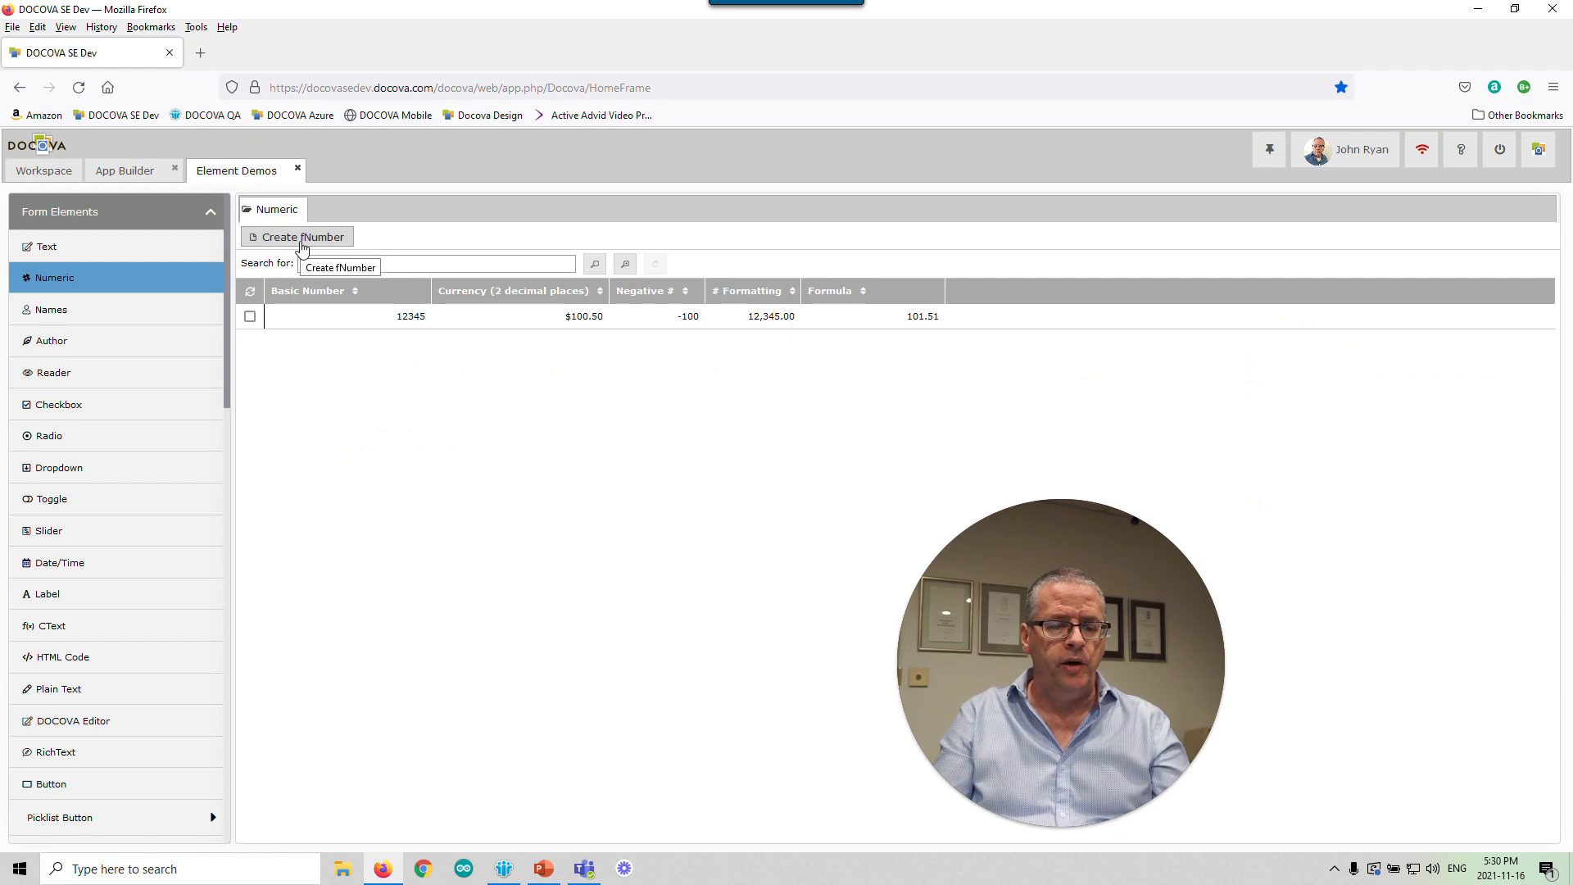
left_click(302, 239)
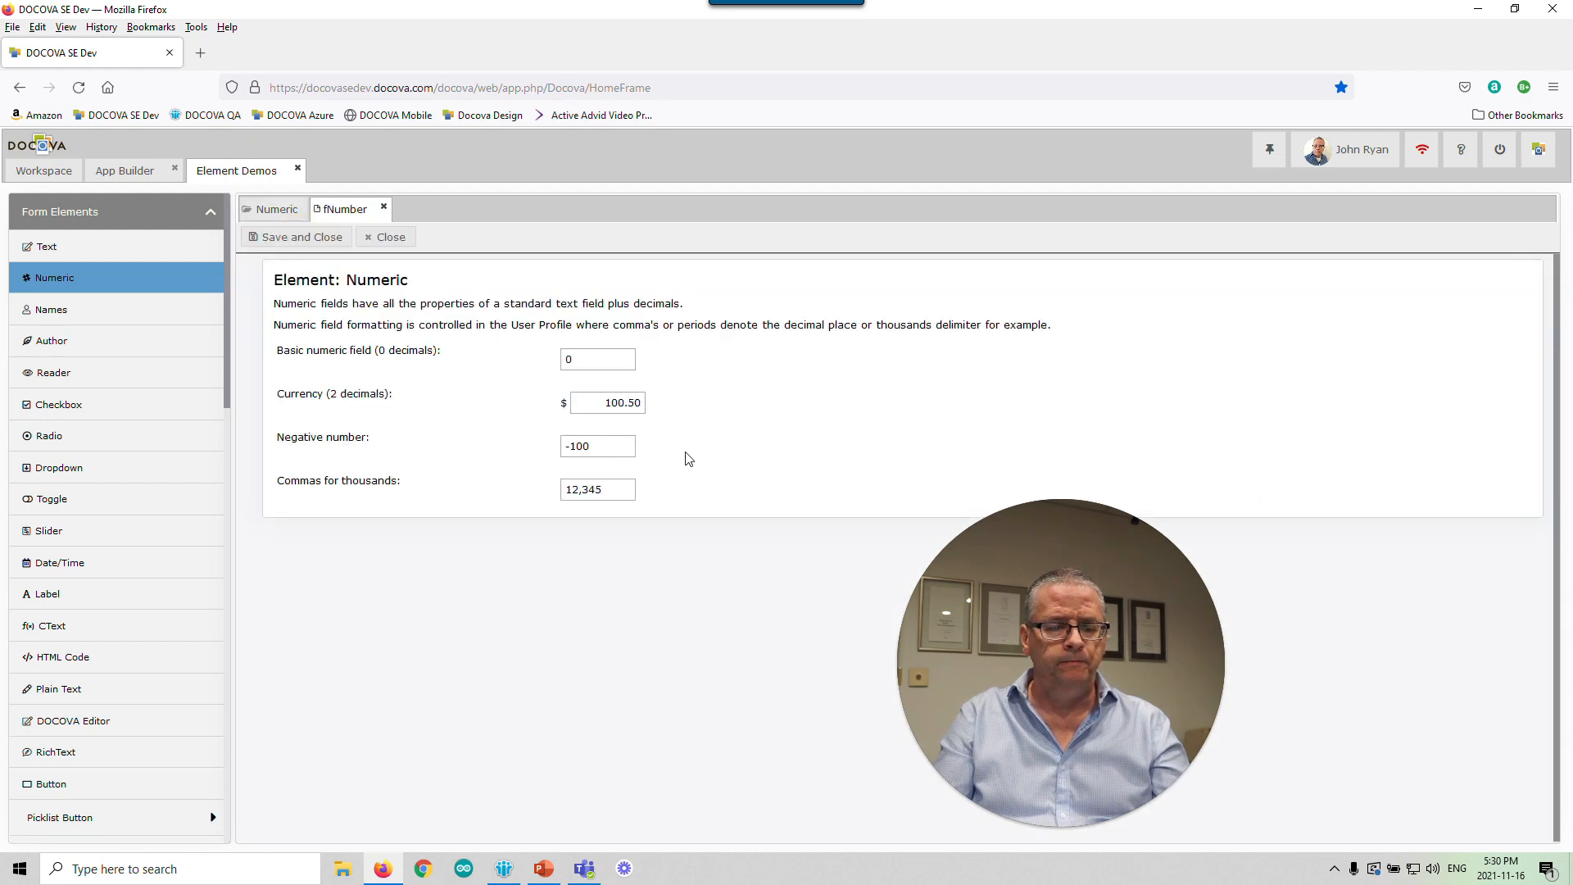
left_click(591, 359)
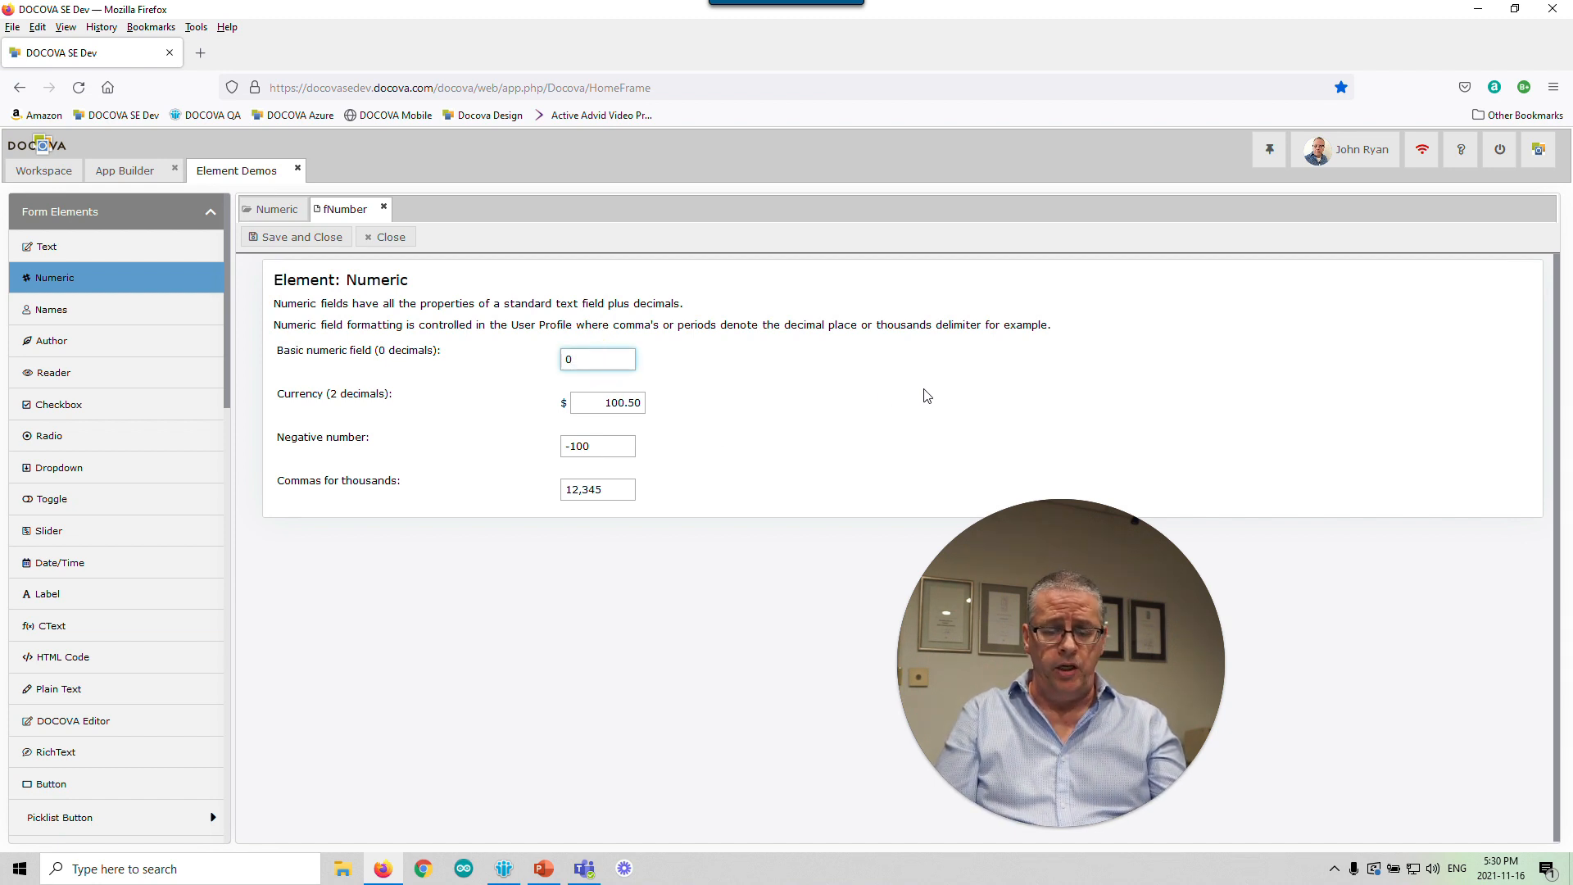
key("BackSpace")
type("1234")
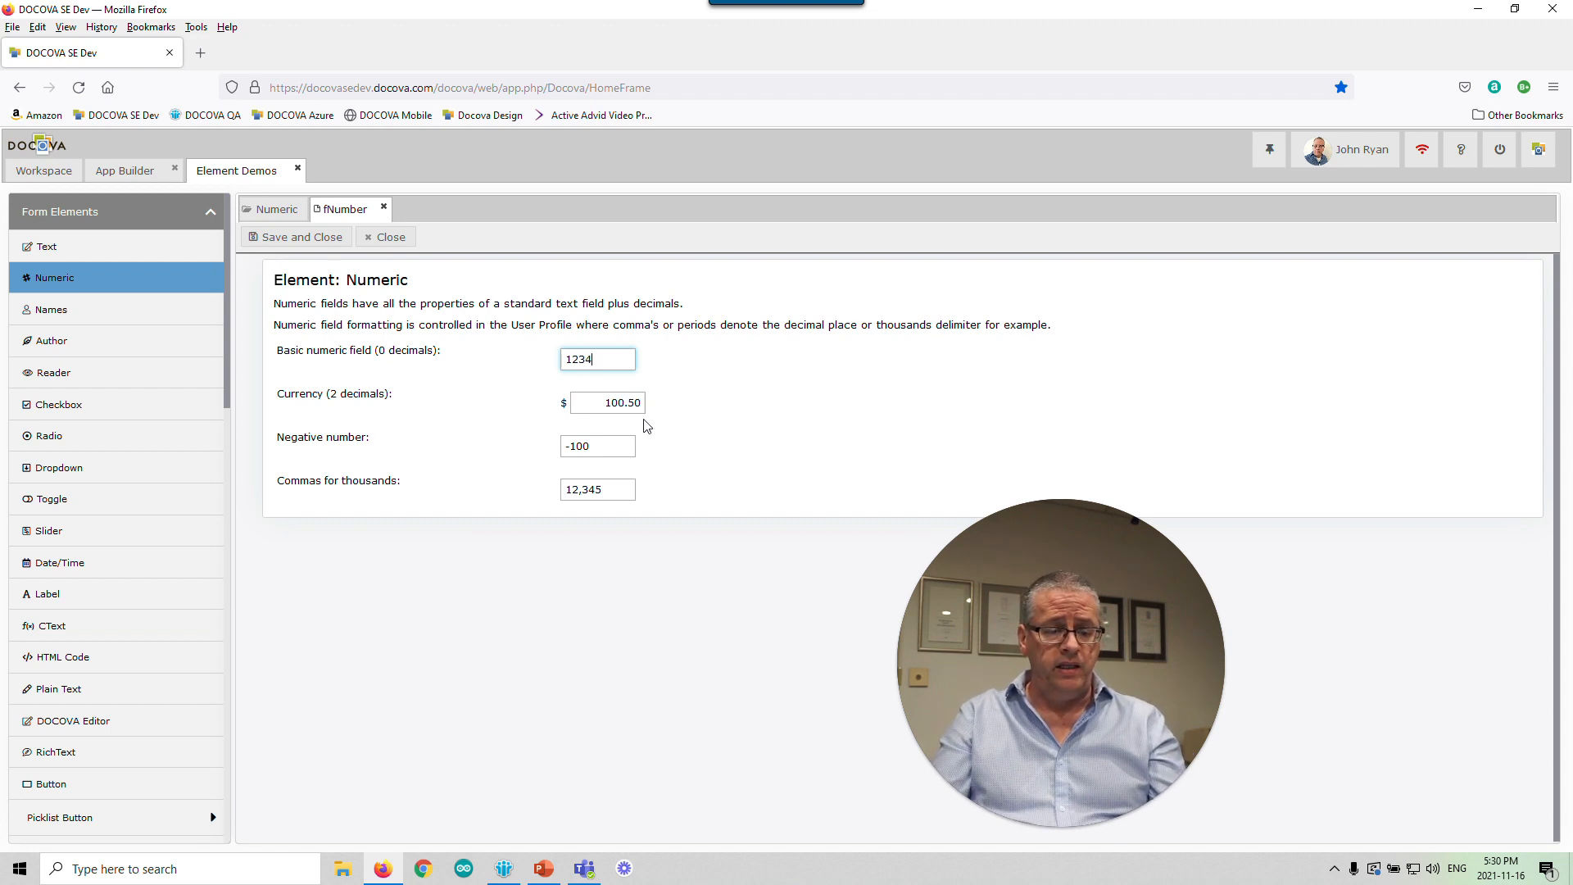
key("Tab")
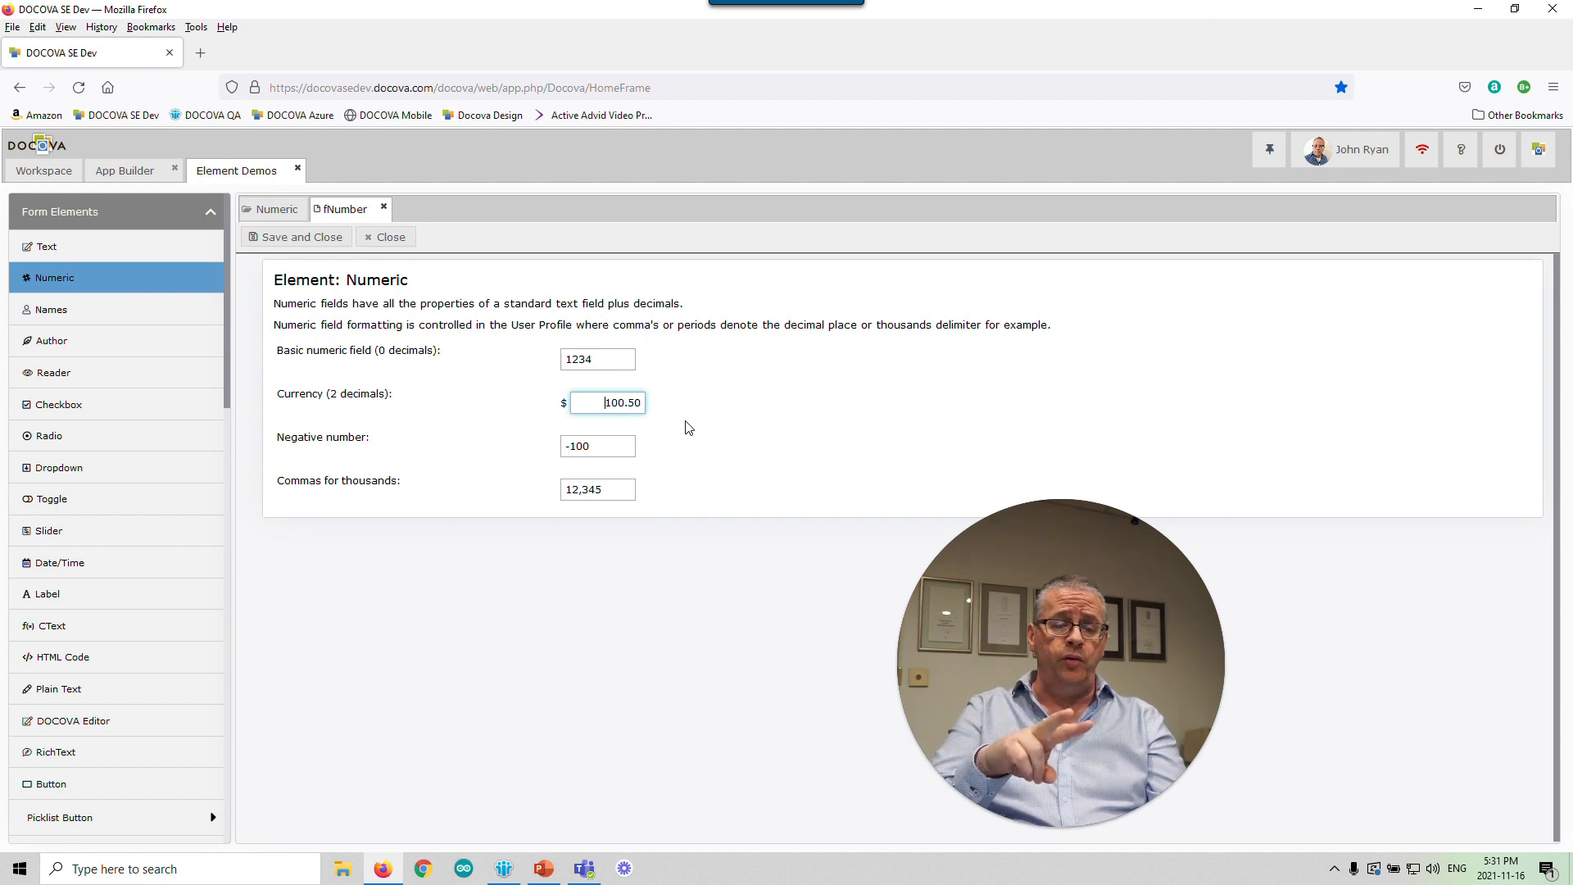
Set the commas-for-thousands field to 12,345.54 in the new fNumber document
left_click(610, 446)
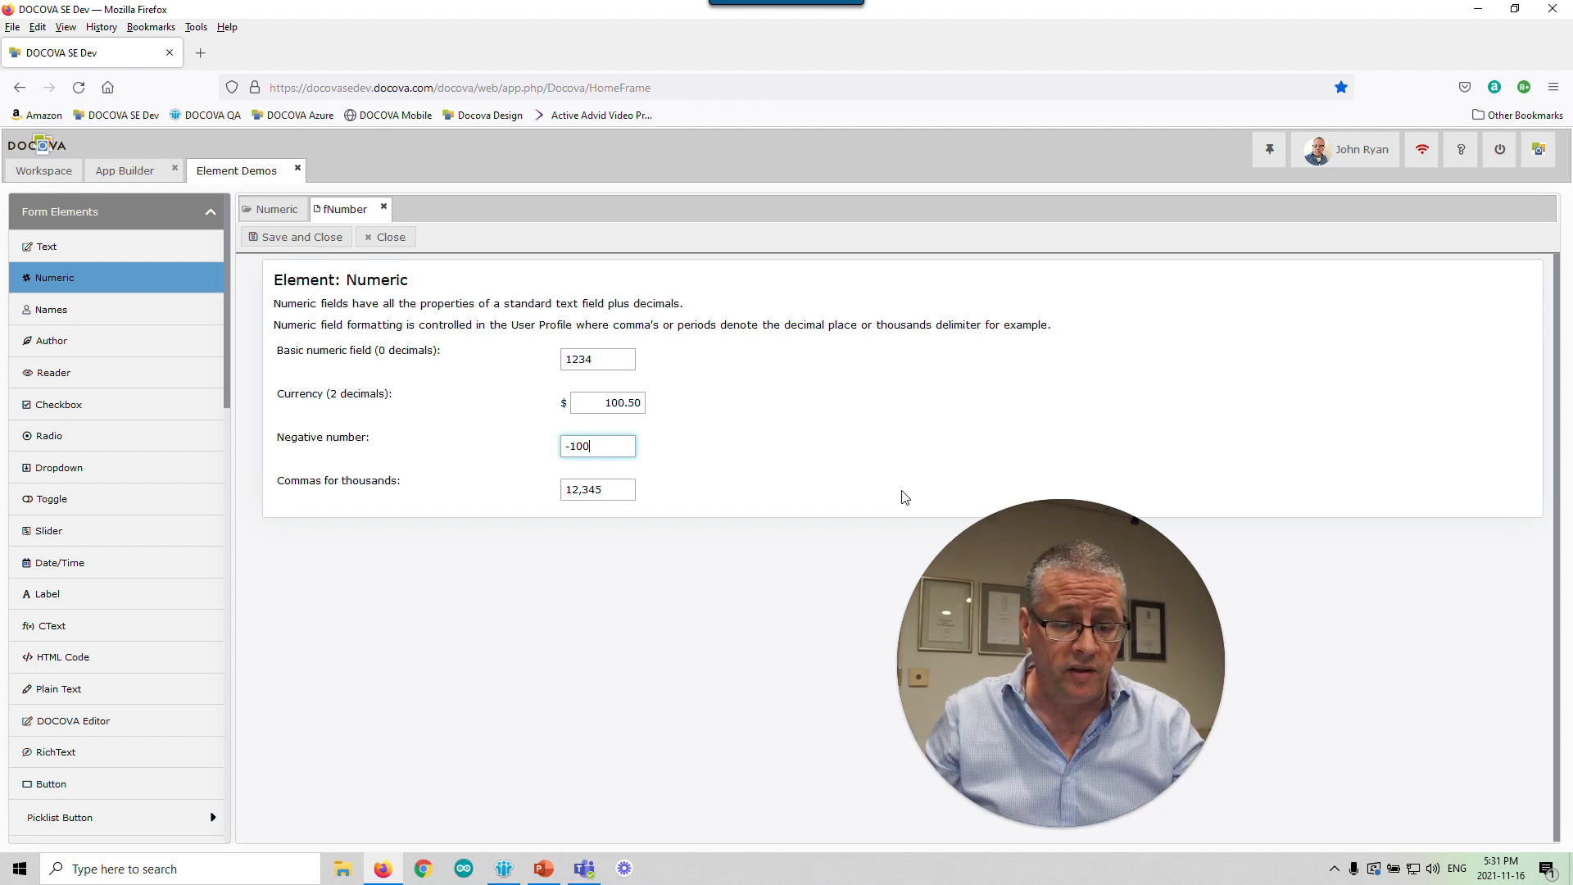
left_click(621, 490)
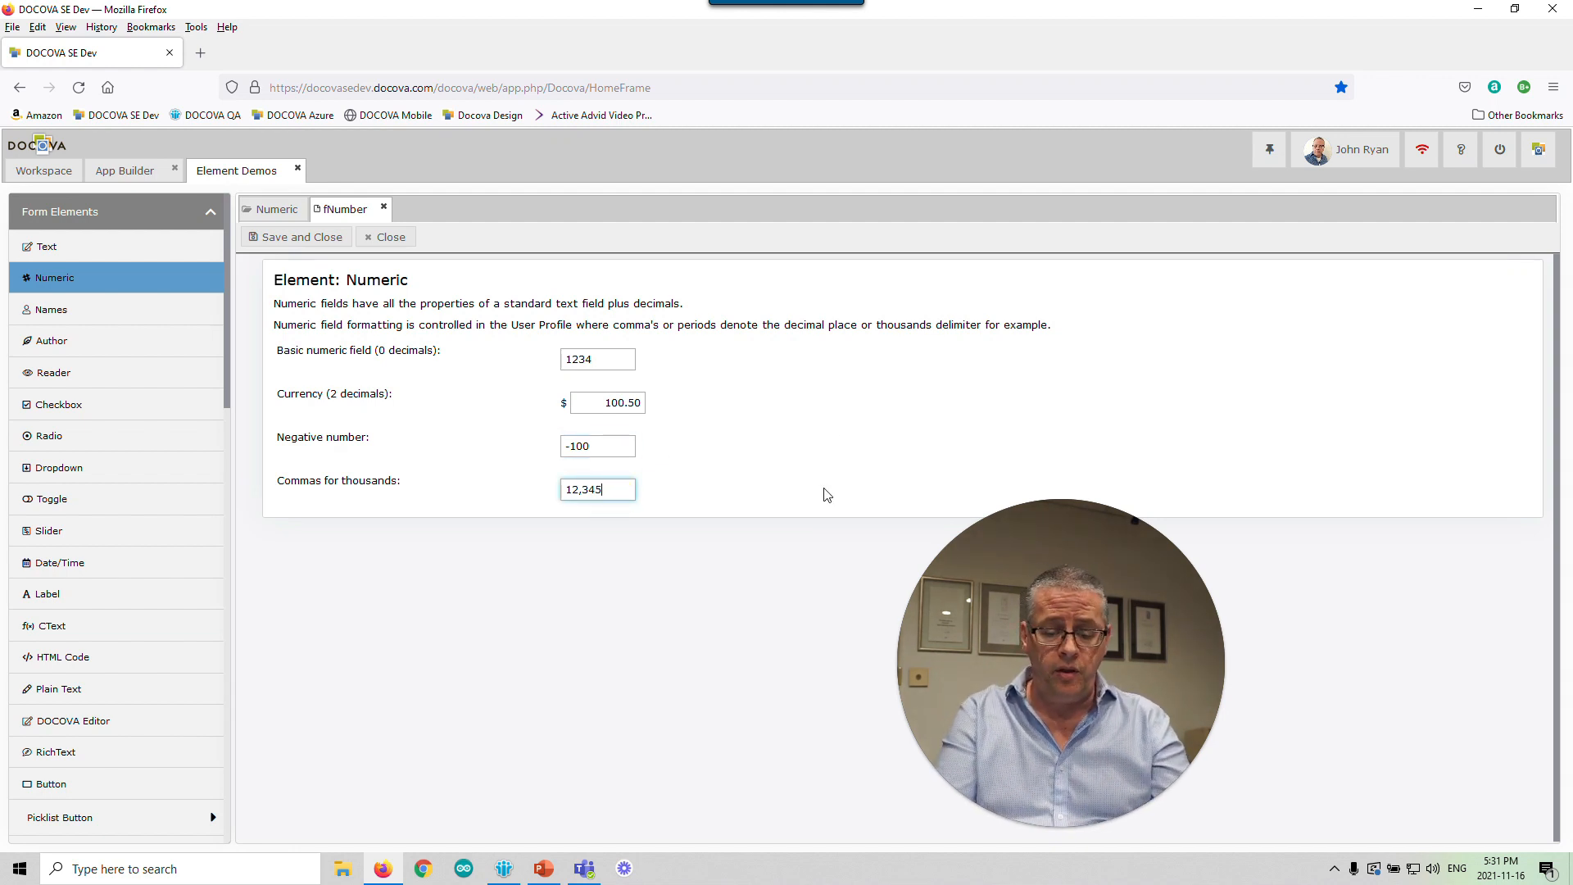
type(".")
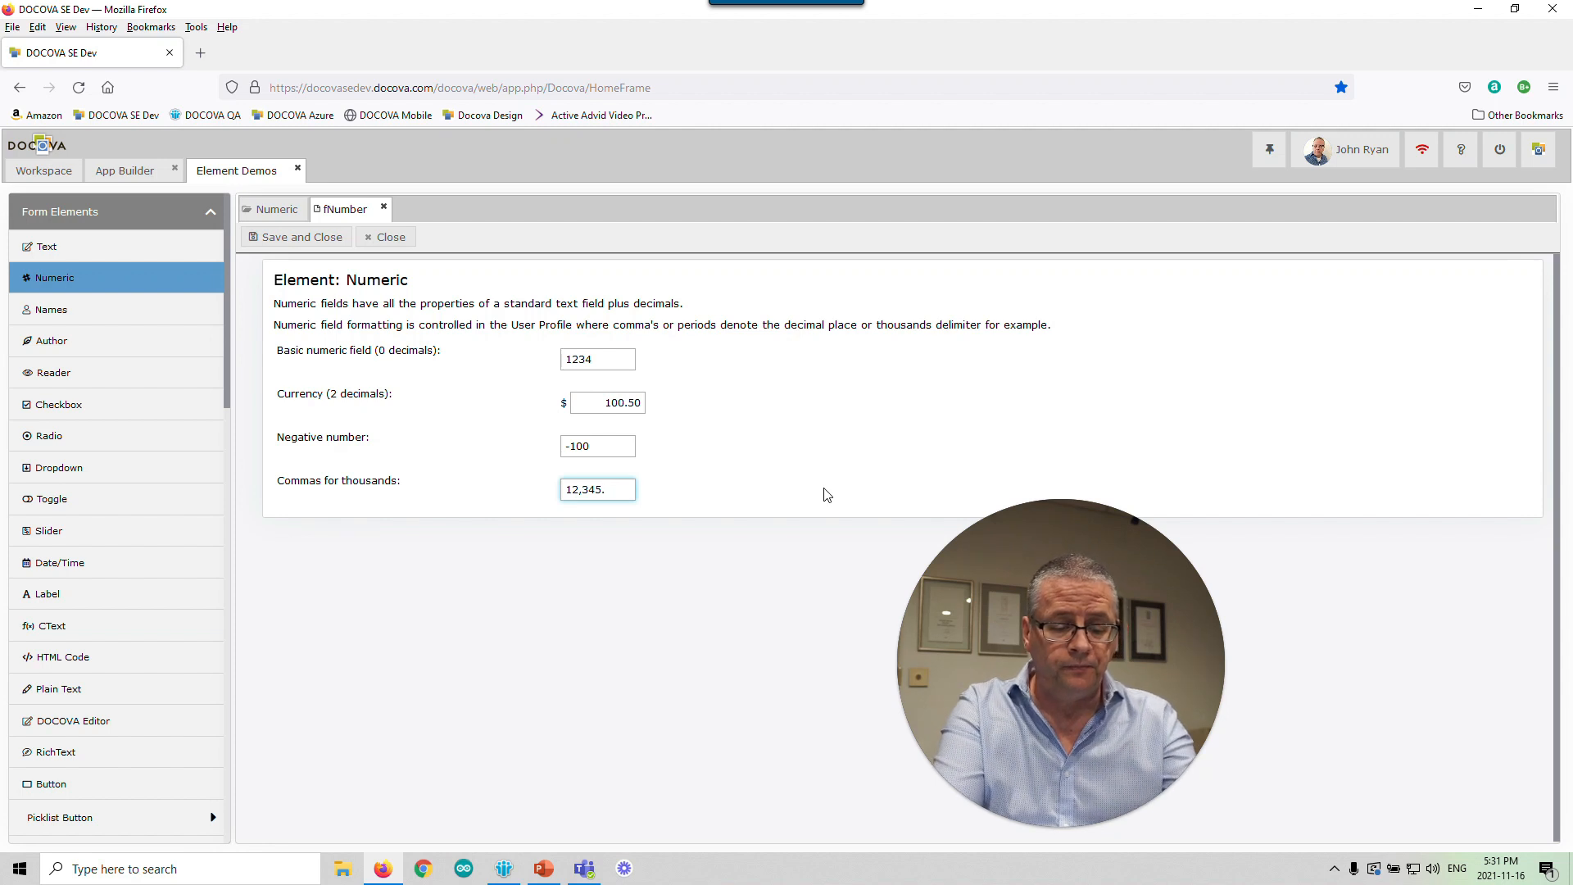
type("54")
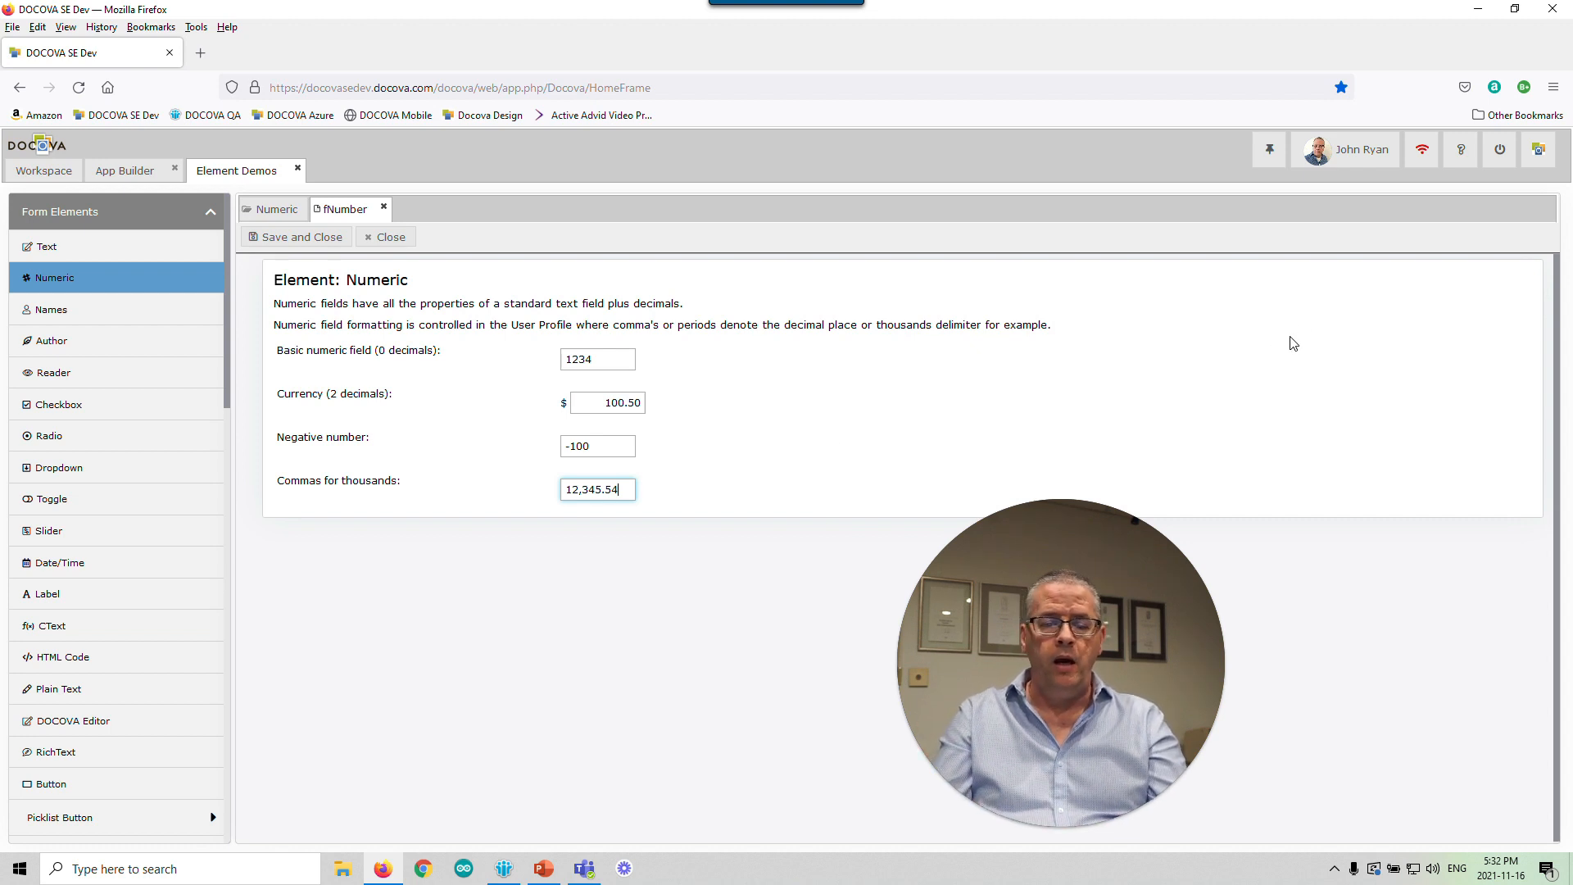
View the Number Entry Format options in the user profile's User Experience settings and close the profile without saving
left_click(1365, 168)
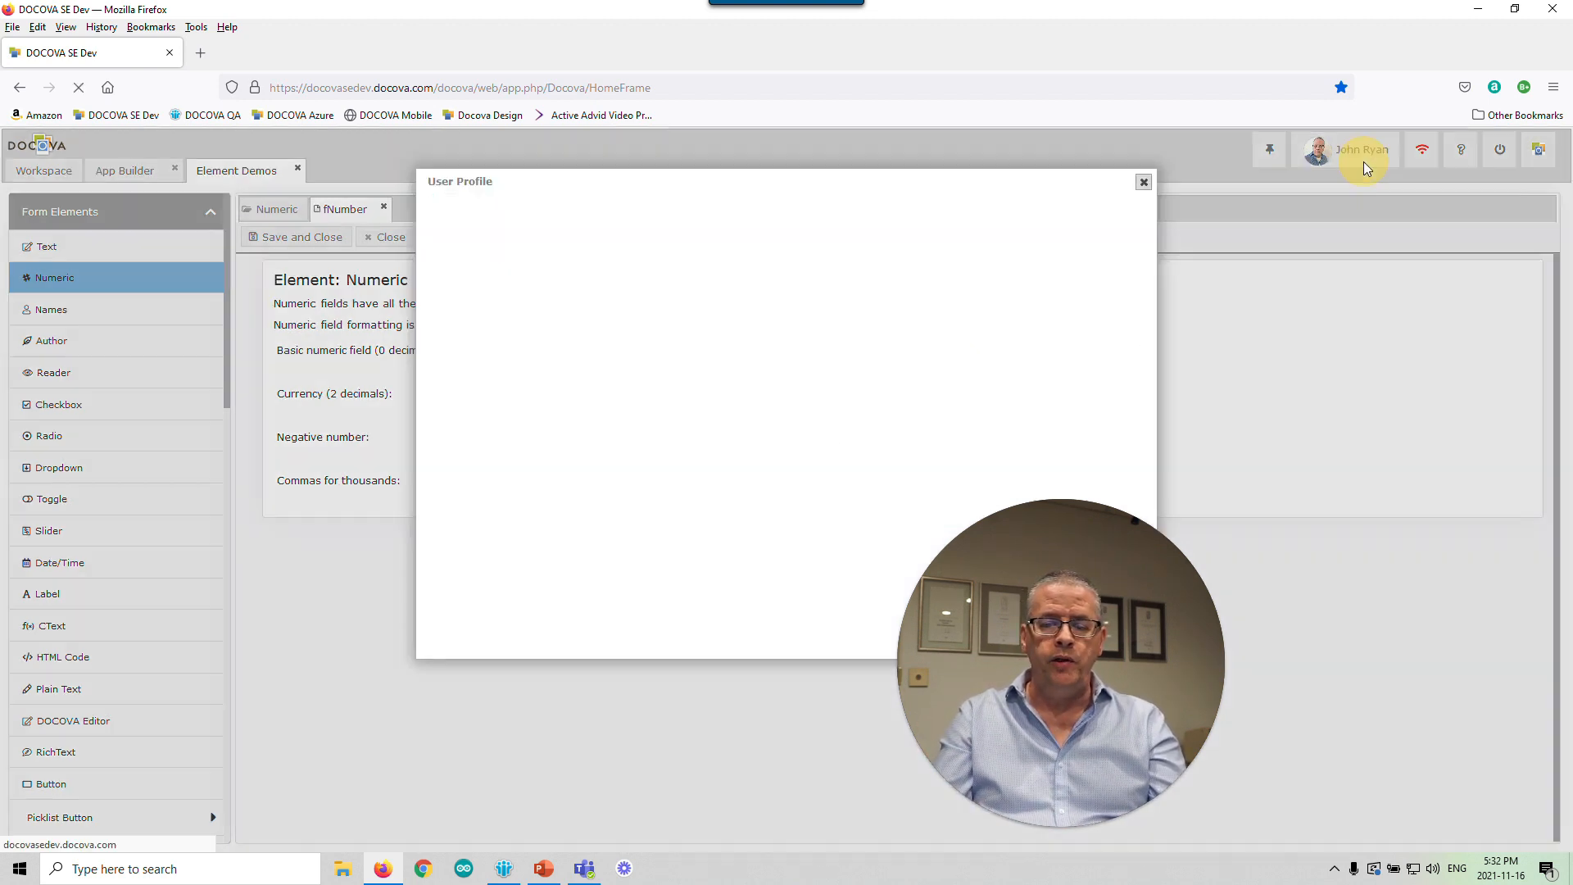
left_click_drag(1045, 550, 1377, 546)
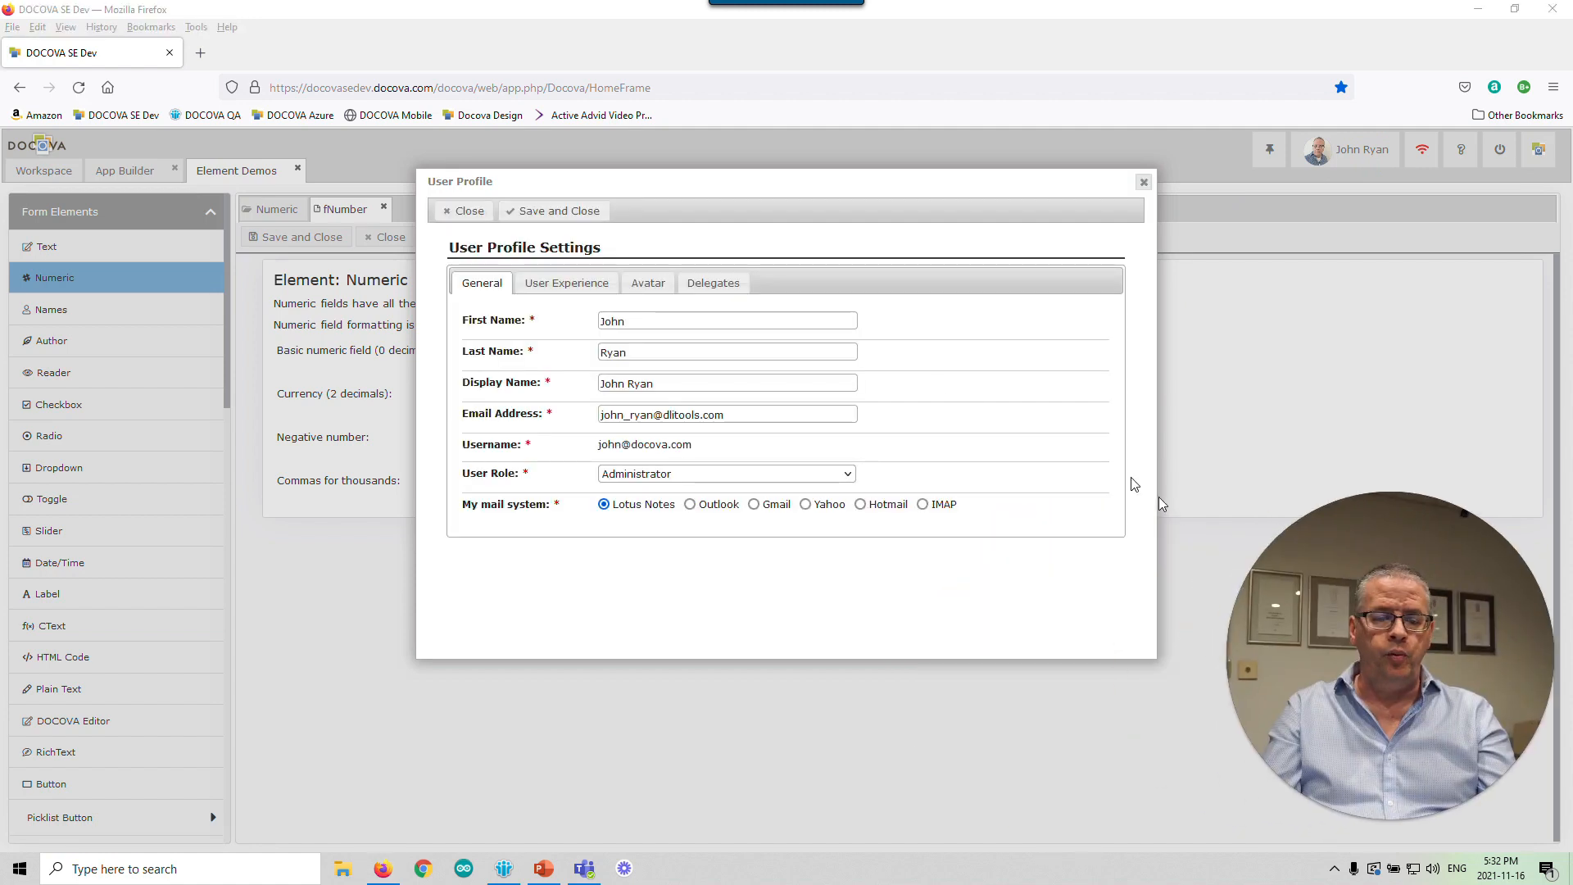
left_click(571, 282)
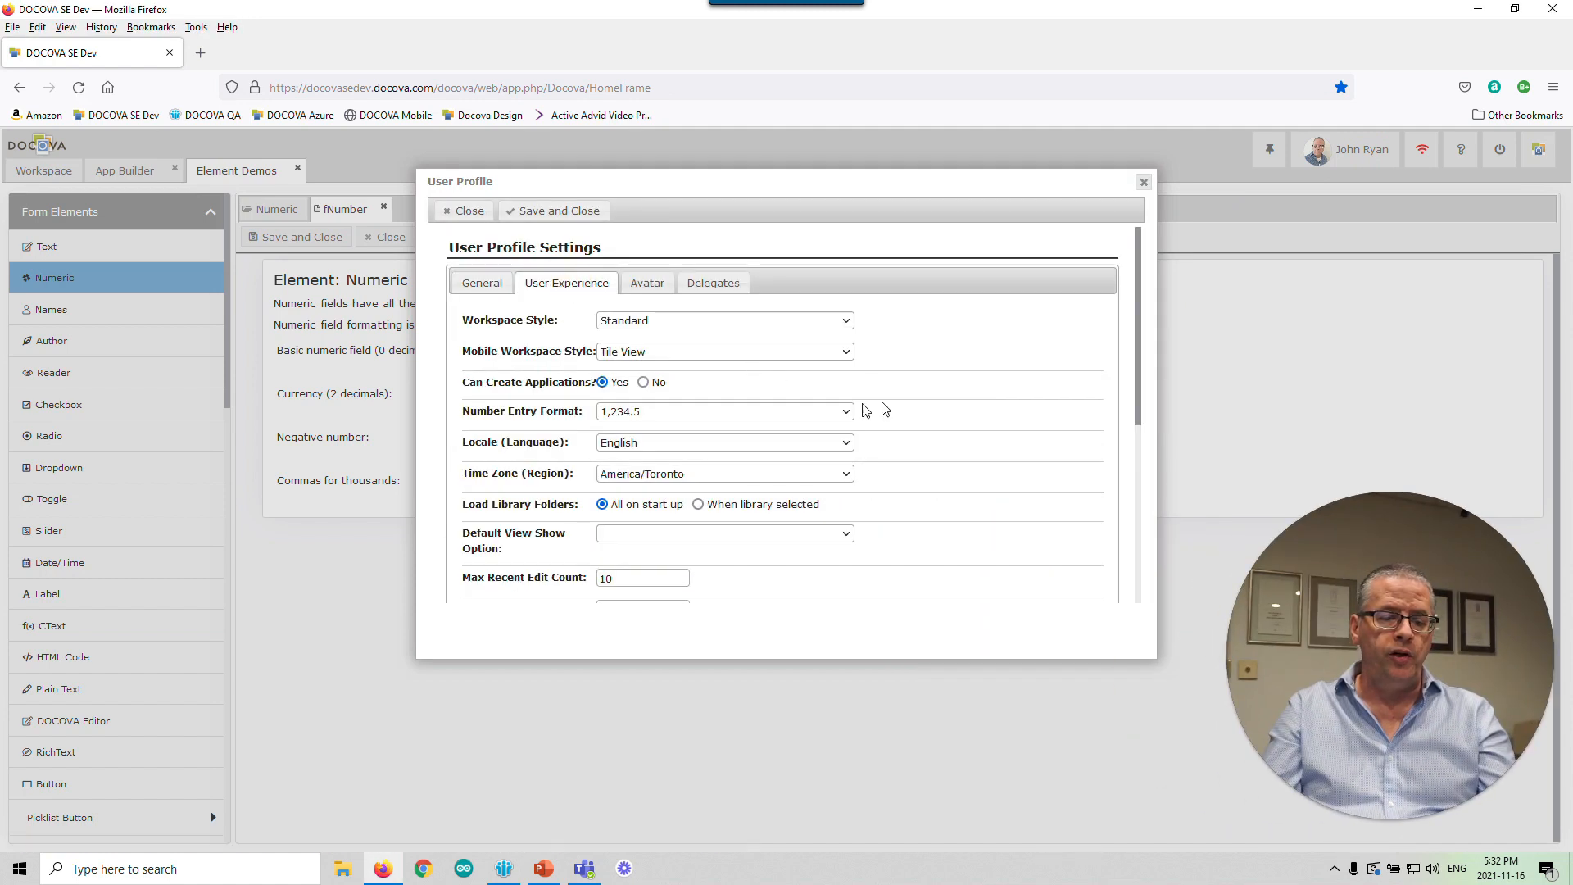
left_click(720, 419)
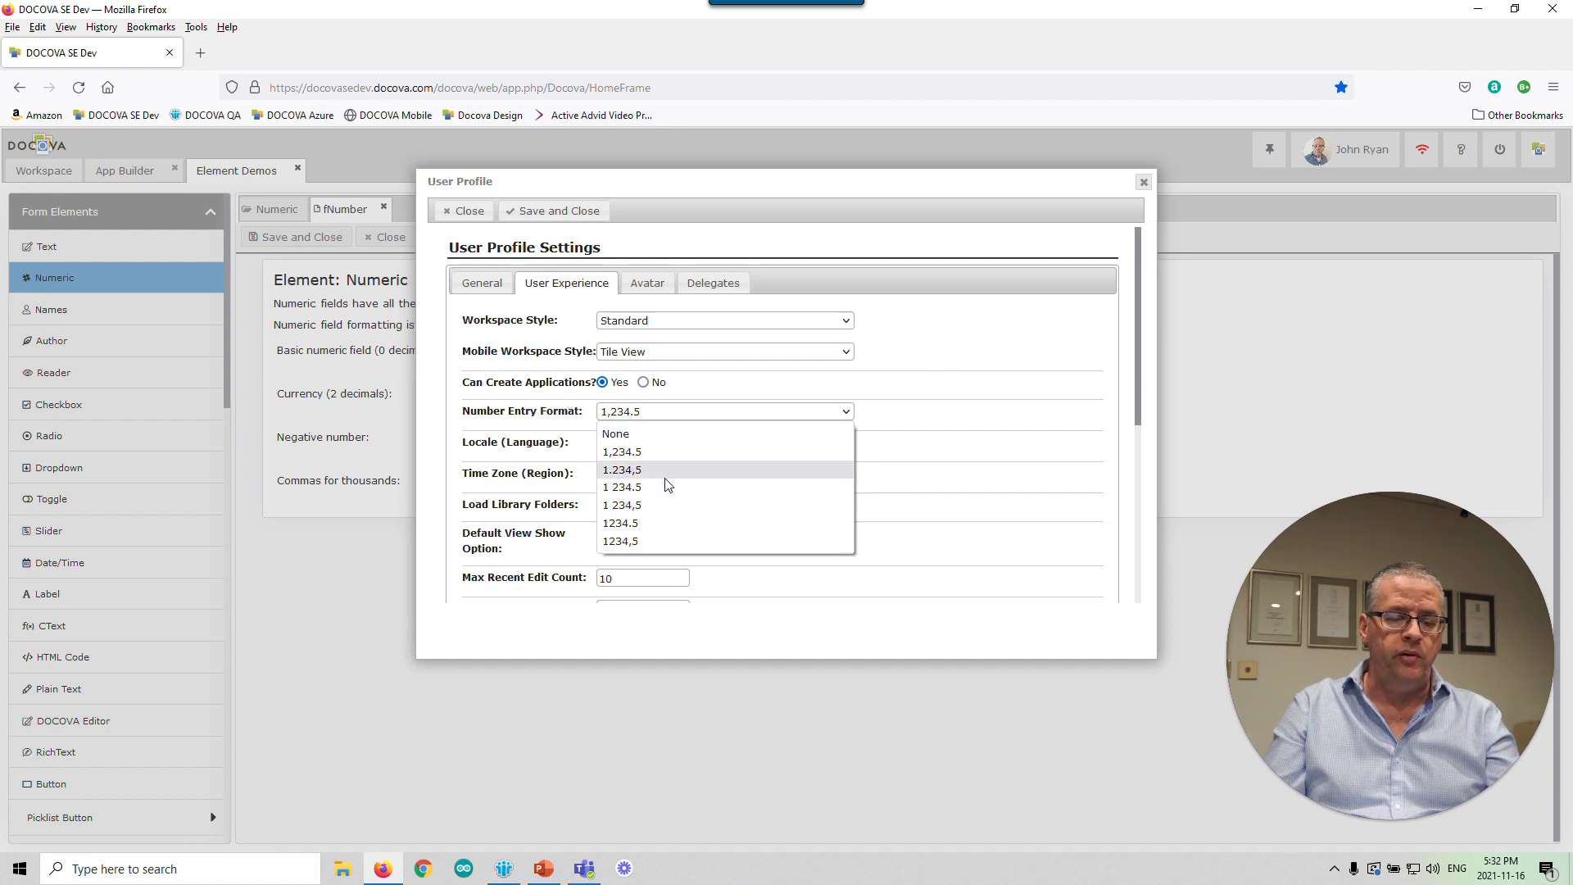
left_click(1023, 330)
left_click(1144, 182)
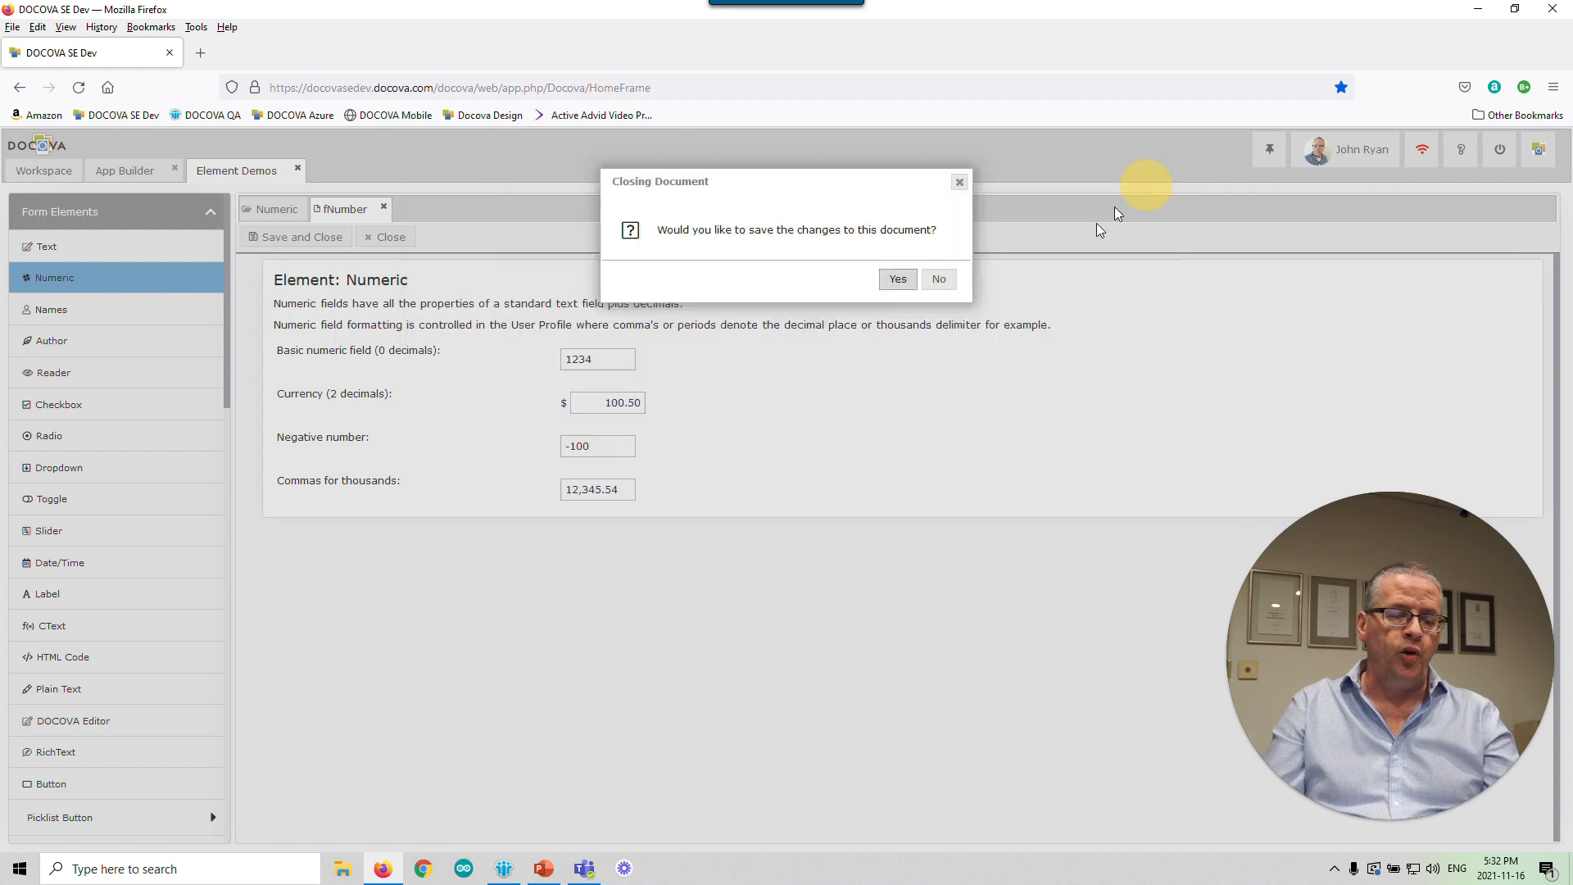
left_click(939, 280)
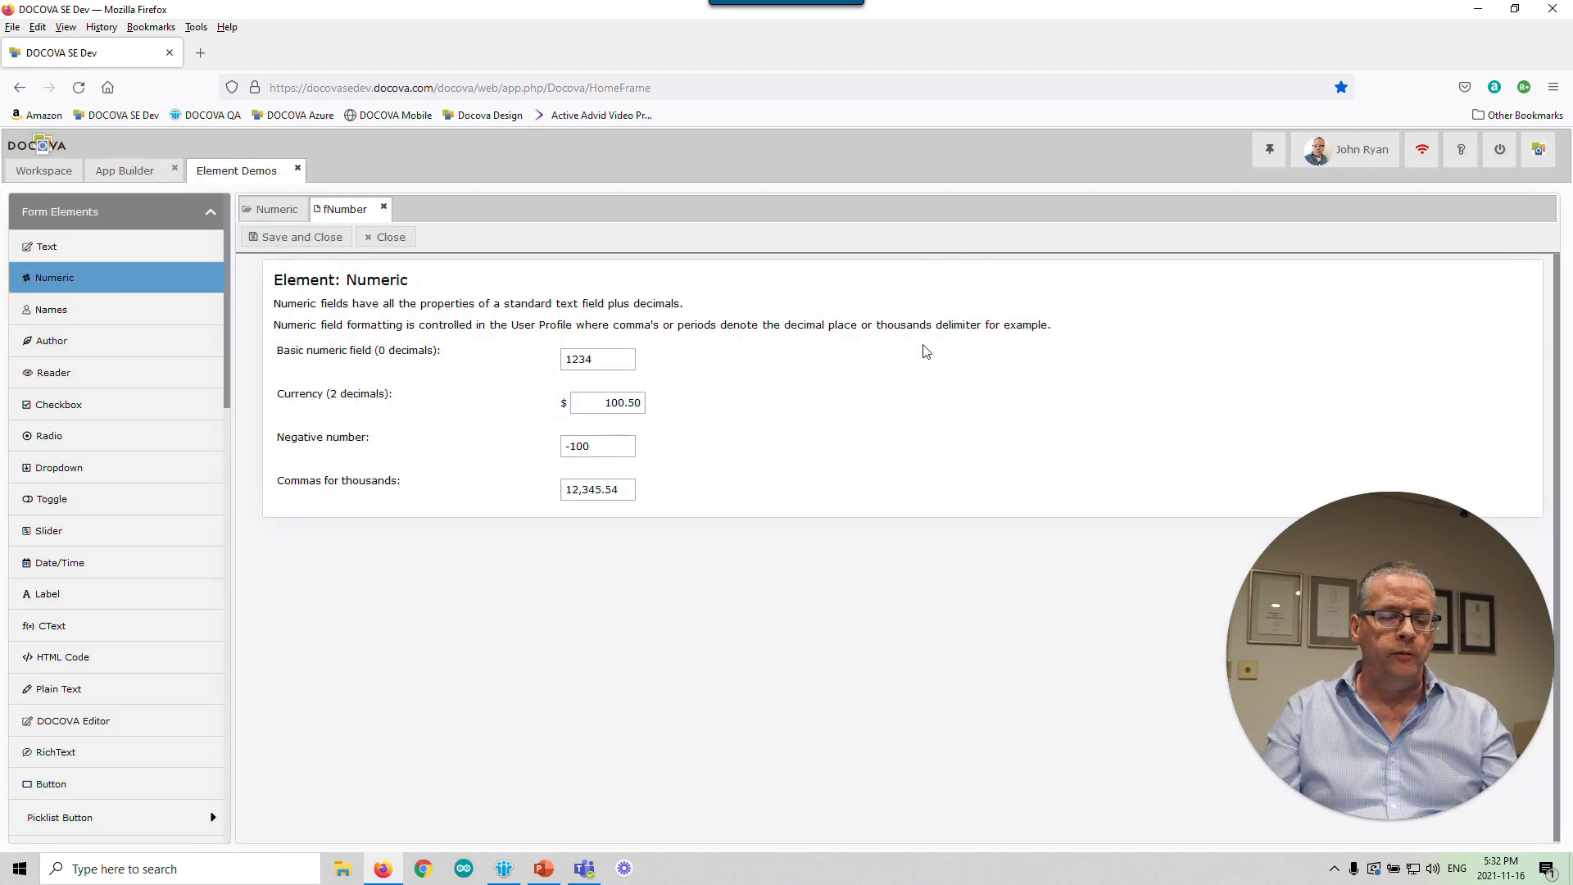